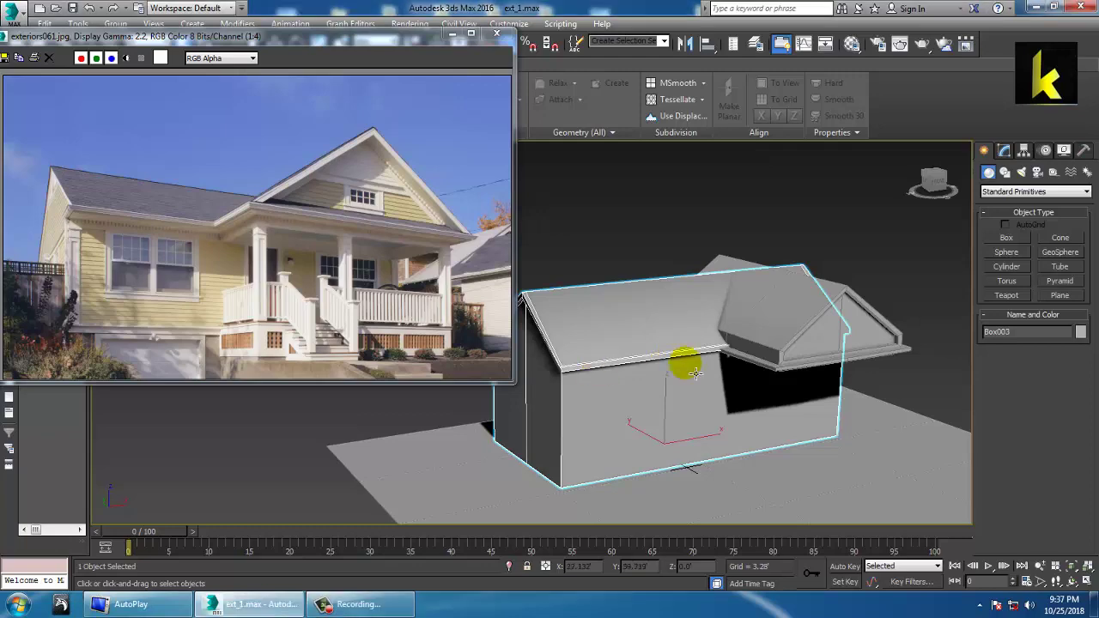
Lengthen the house by selecting its left end-wall vertices and moving them outward to about X -24.48'.
scroll(697, 372, up, 4)
alt+middle_drag(726, 372, 760, 377)
alt+middle_drag(690, 352, 735, 336)
scroll(661, 367, down, 4)
key(1)
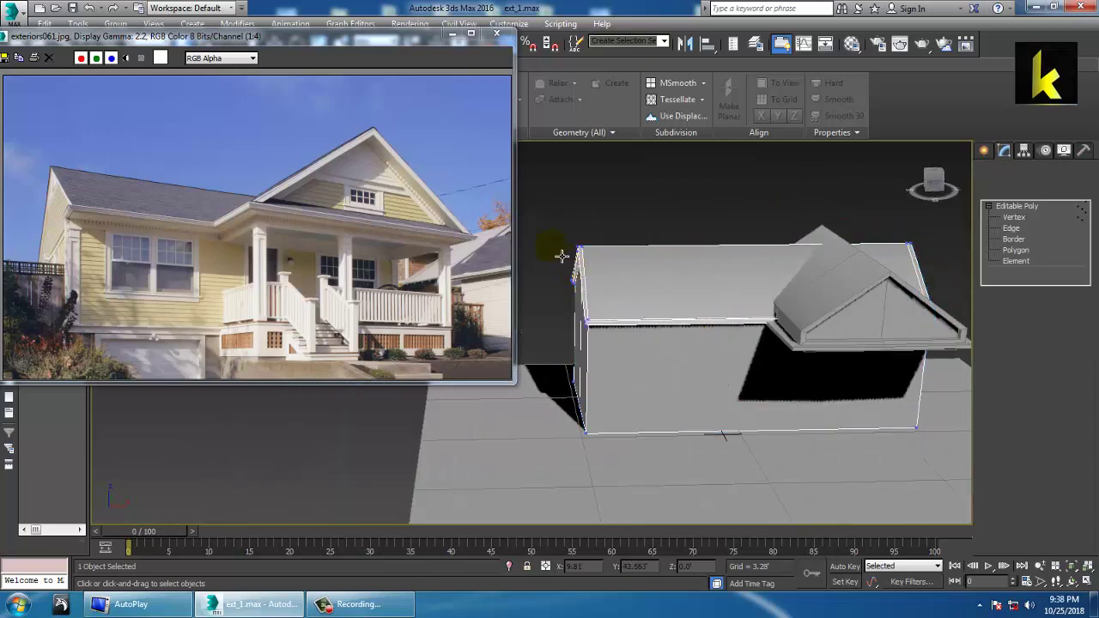
drag(528, 203, 597, 416)
alt+middle_drag(644, 393, 678, 362)
drag(650, 330, 586, 321)
alt+middle_drag(587, 321, 655, 299)
scroll(653, 309, down, 3)
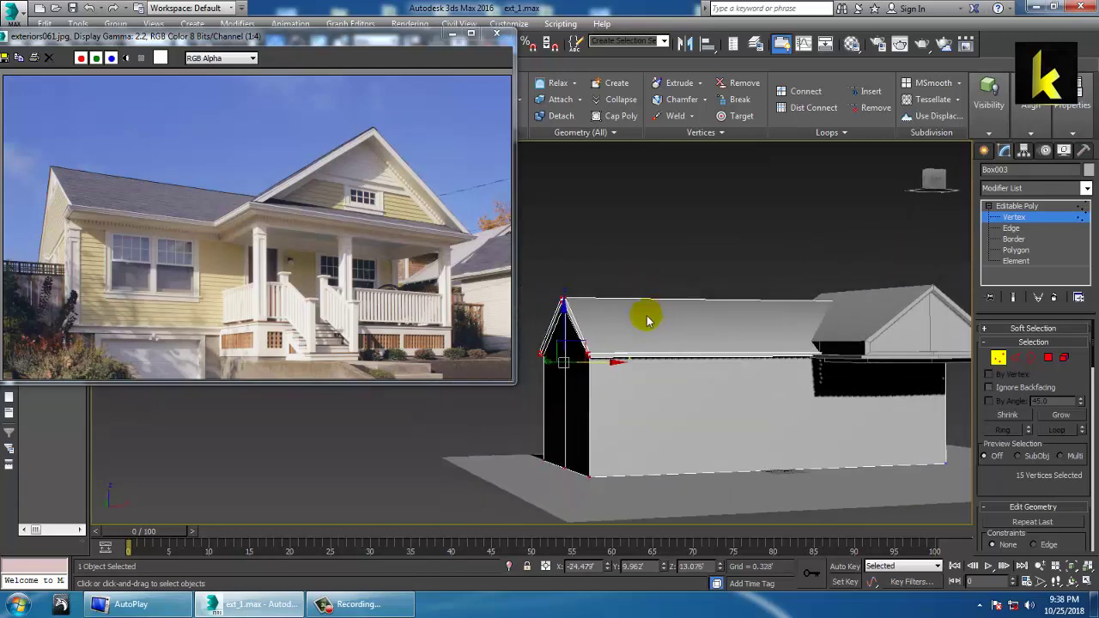
Select all upper vertices of the house and raise the roof and eaves to about Z 17.69'.
drag(881, 361, 883, 362)
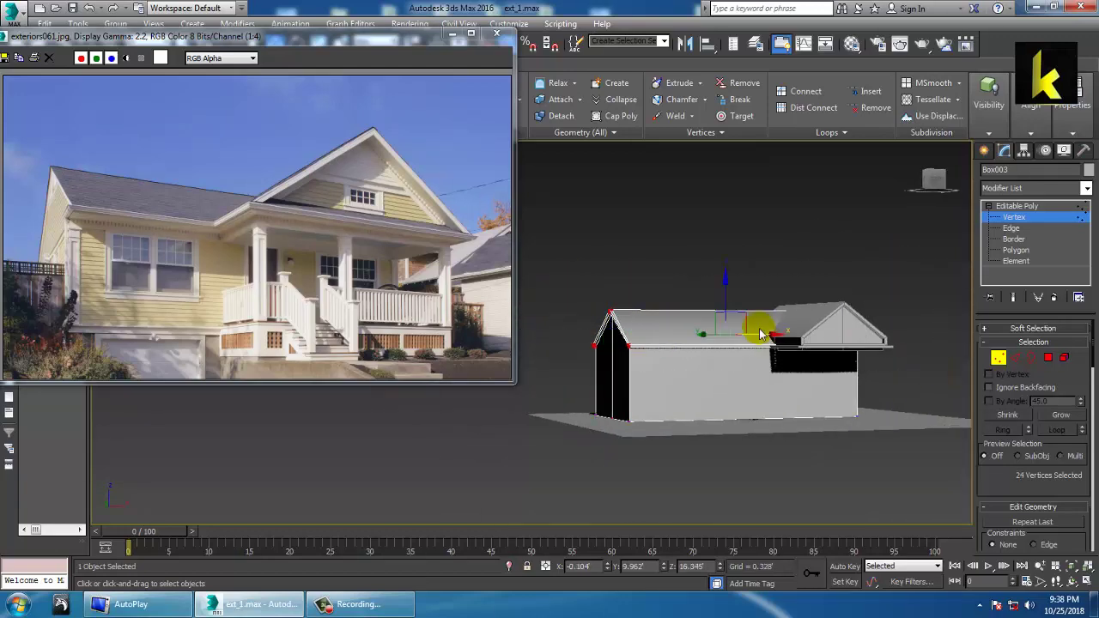
scroll(756, 319, up, 2)
drag(717, 306, 717, 299)
alt+middle_drag(745, 301, 716, 341)
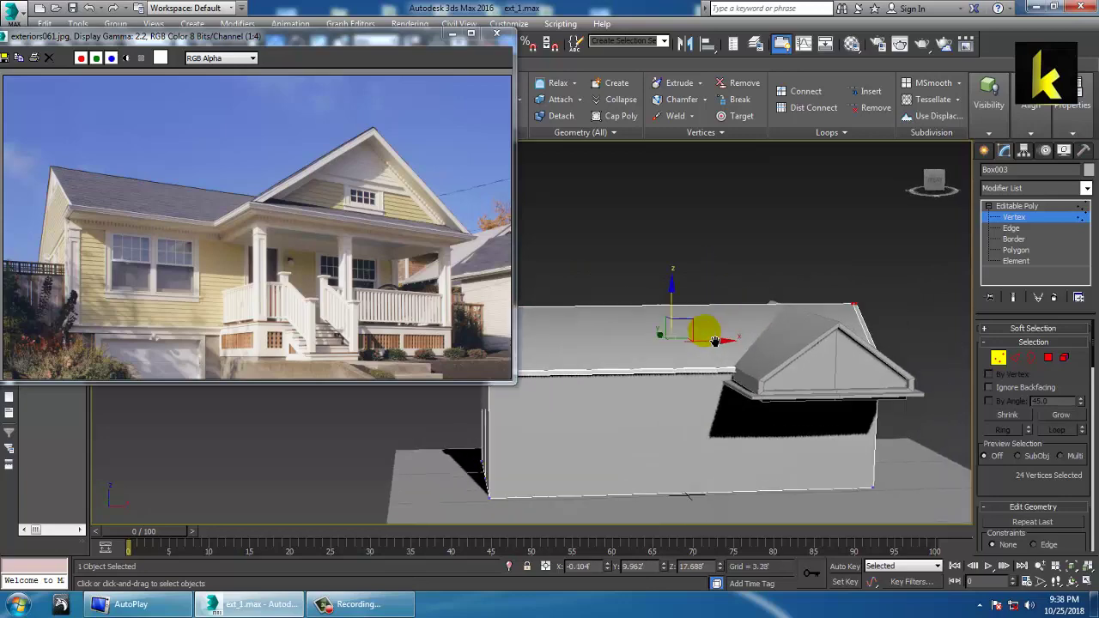
Leave vertex editing, select the gabled porch roof and scale it up uniformly to about 122%.
click(1007, 207)
click(870, 363)
alt+middle_drag(870, 363, 776, 325)
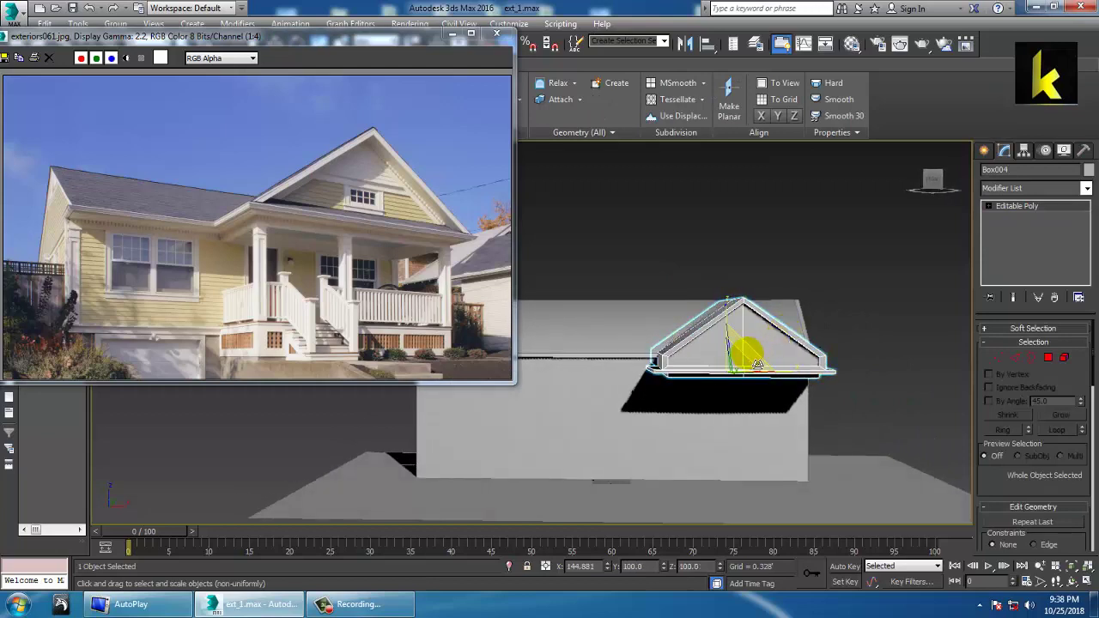
drag(750, 372, 735, 364)
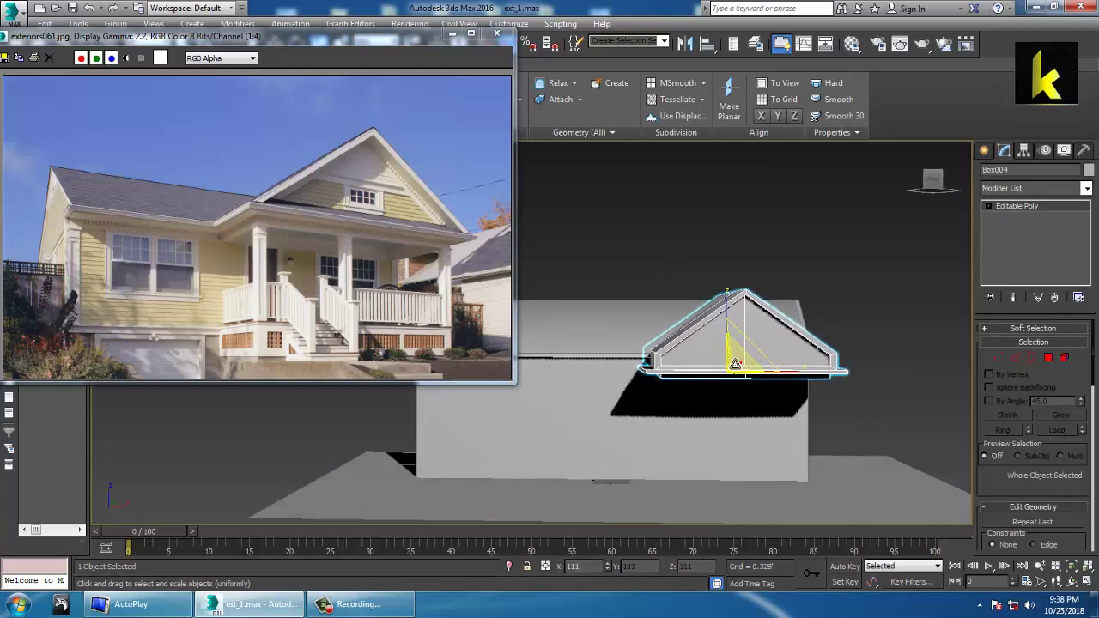
alt+middle_drag(728, 356, 739, 310)
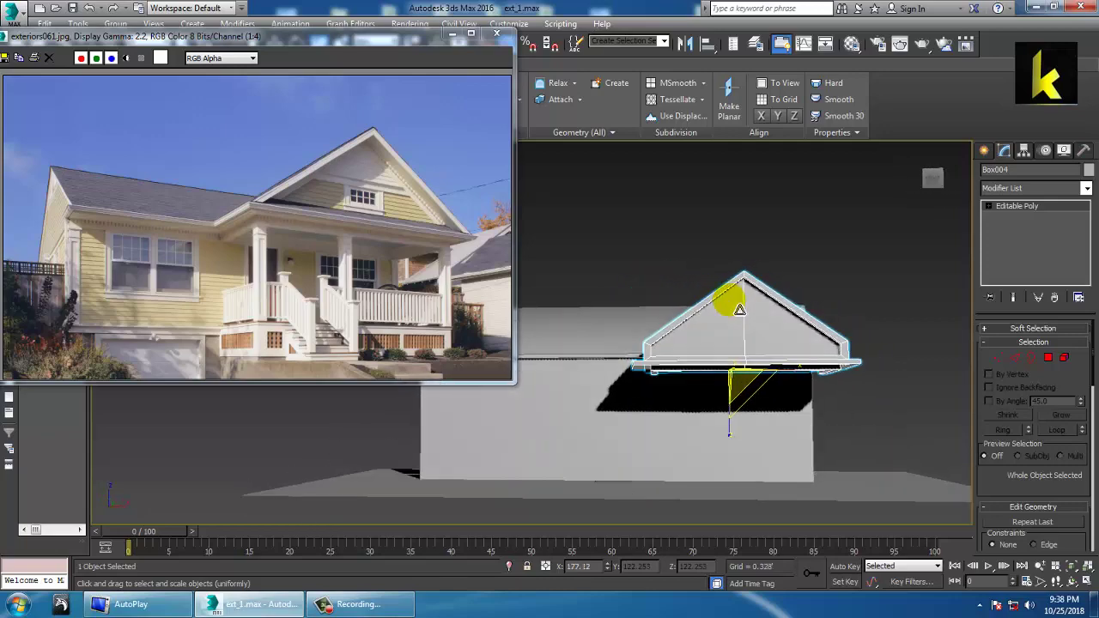
Reposition the enlarged porch roof over the right end of the house at about X 10.74', Z 15.26'.
key(w)
drag(780, 379, 707, 326)
alt+middle_drag(707, 328, 712, 261)
scroll(778, 334, up, 3)
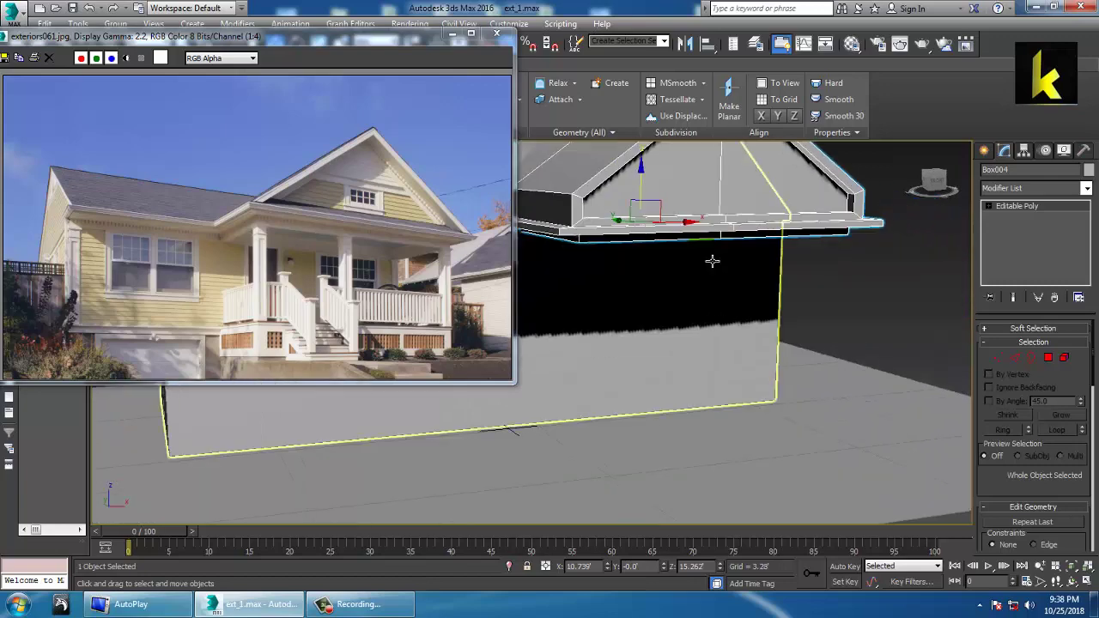
Select the house and the porch roof together and lift both about 7.38' above the ground plane.
scroll(822, 396, down, 5)
middle_drag(802, 388, 832, 411)
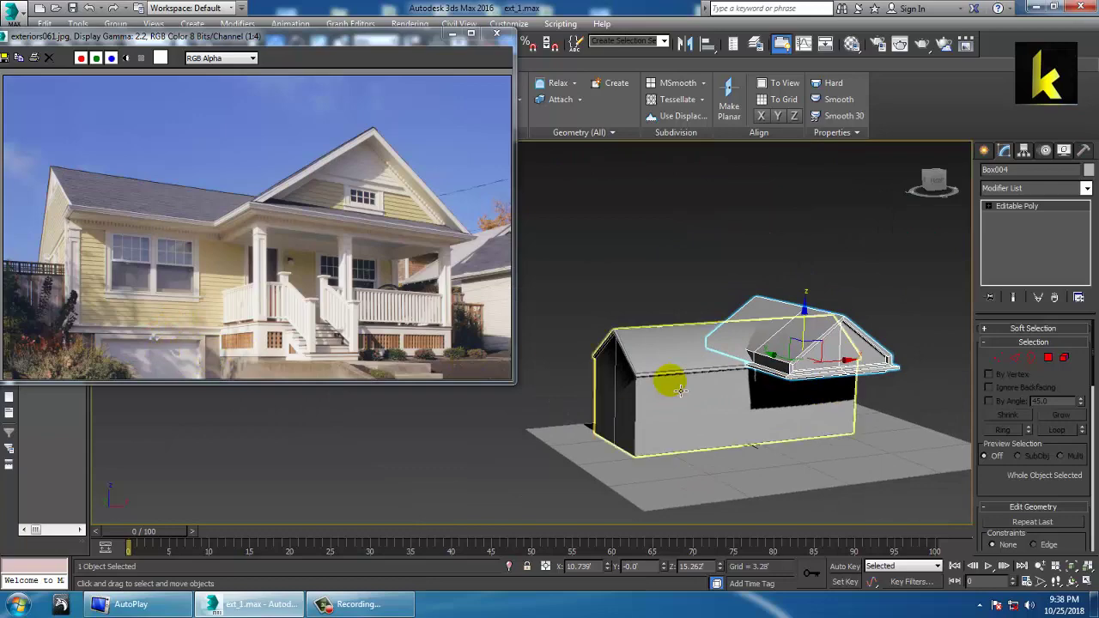
drag(805, 352, 773, 286)
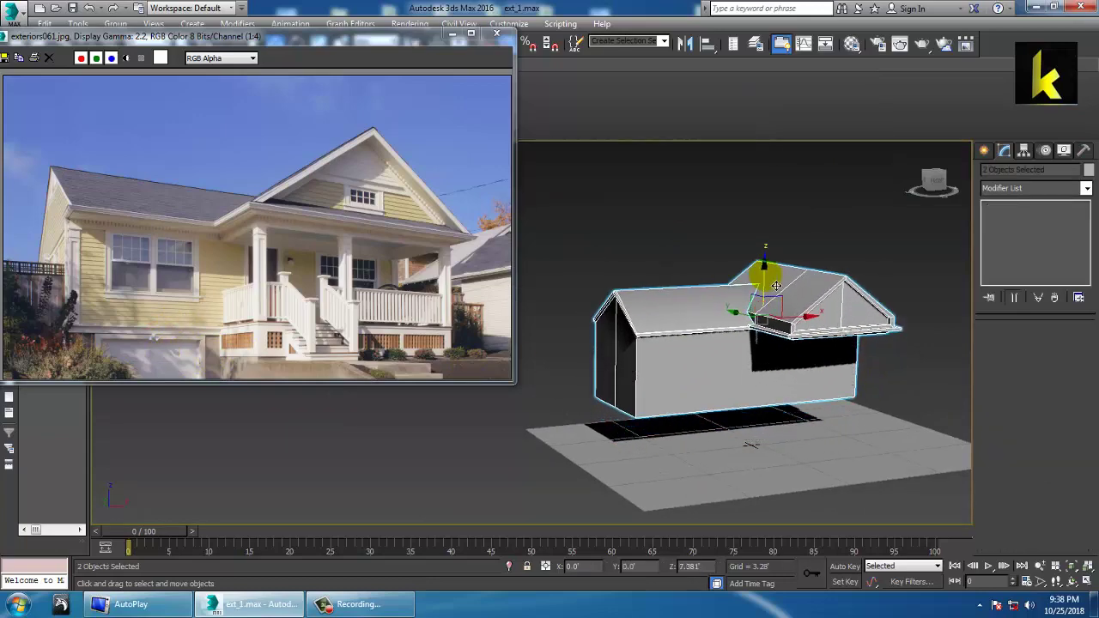
Select the bottom polygons of the house body and extrude them down to ground level to form the foundation storey.
alt+middle_drag(846, 391, 687, 367)
scroll(821, 380, up, 2)
click(645, 331)
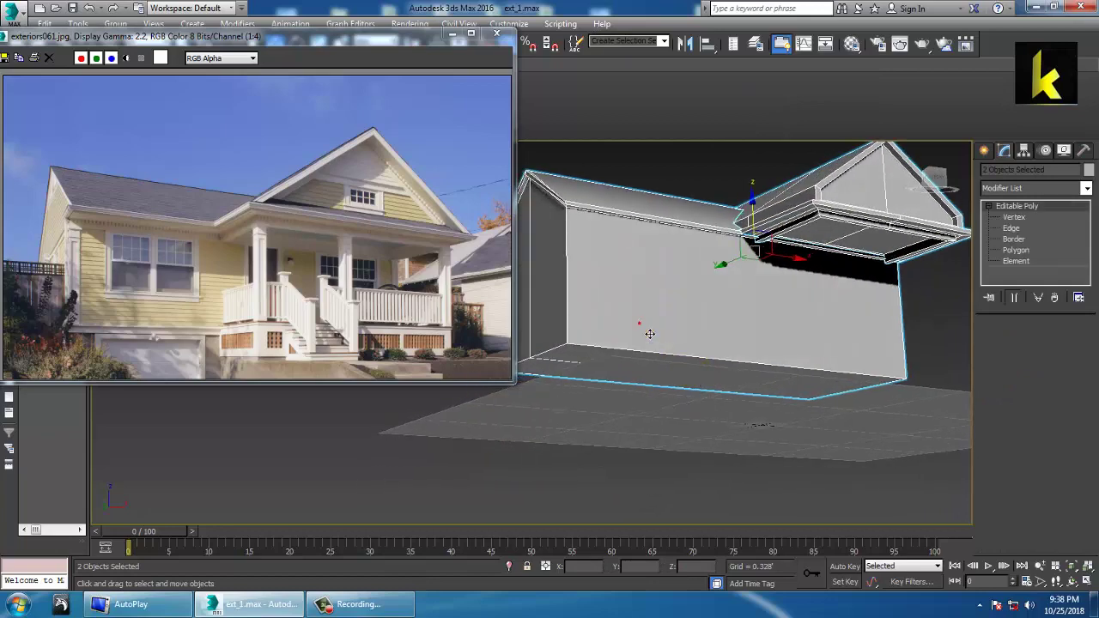
scroll(705, 340, up, 3)
click(1016, 250)
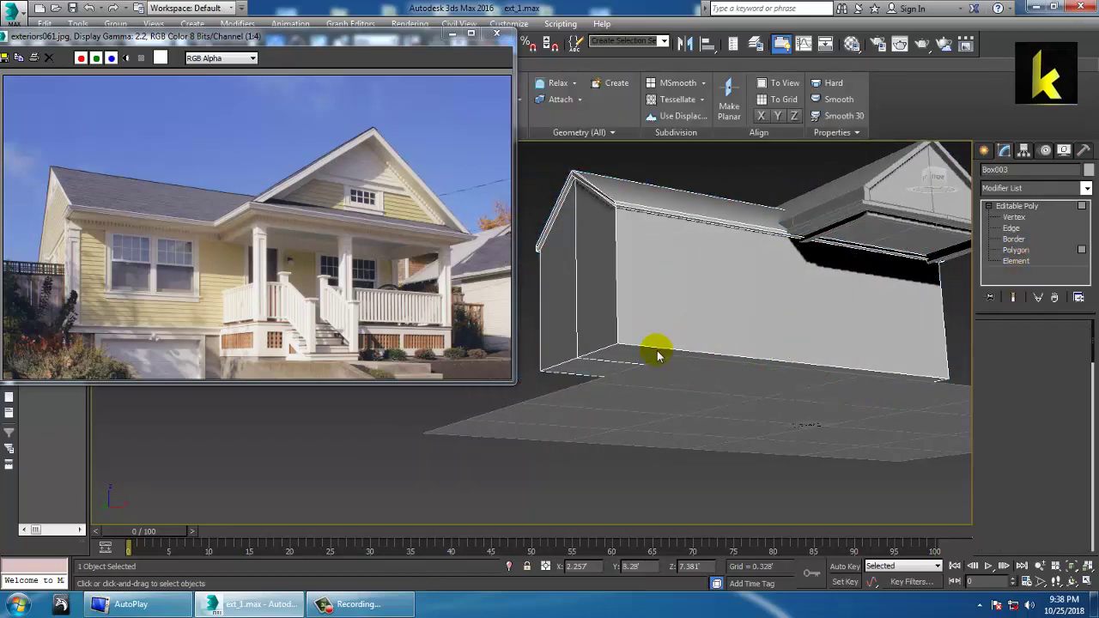
click(609, 374)
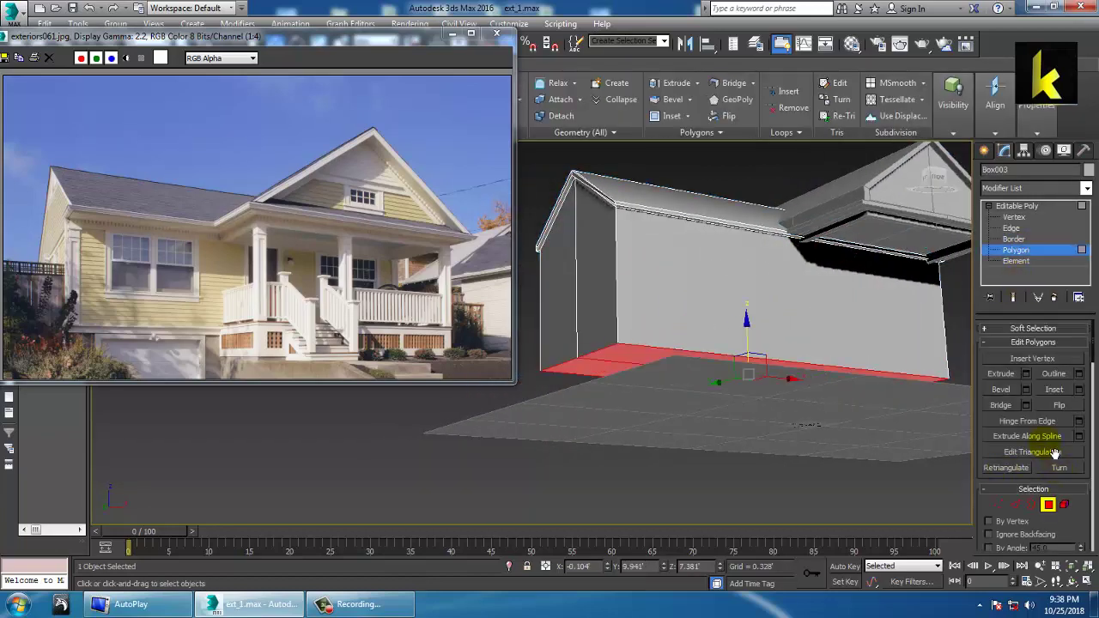
click(1027, 375)
alt+middle_drag(833, 343, 852, 370)
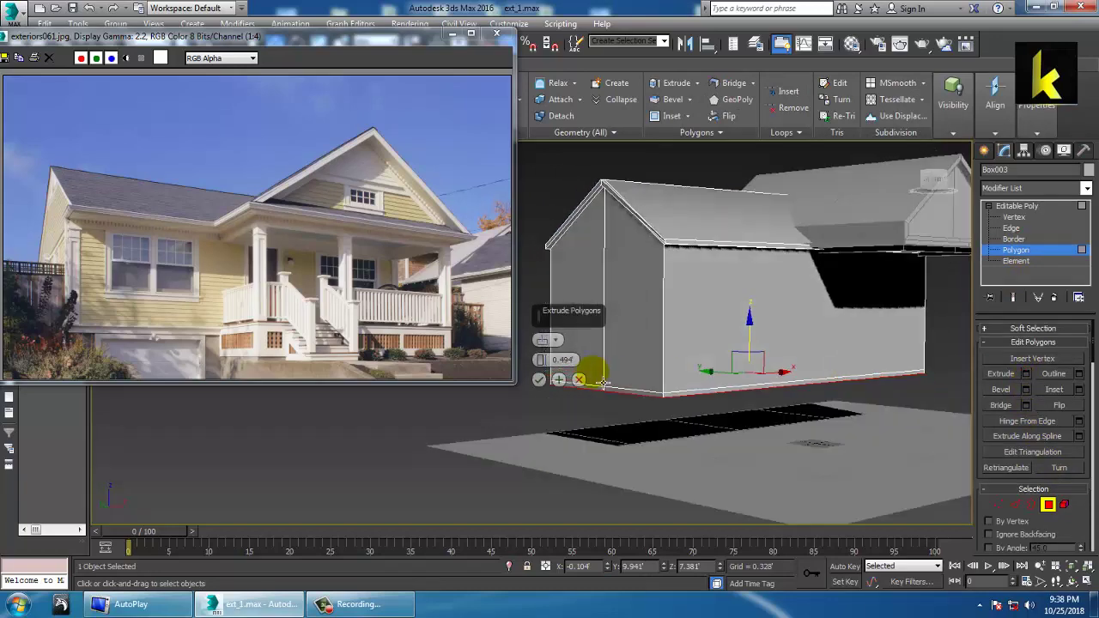
drag(542, 338, 486, 500)
click(538, 379)
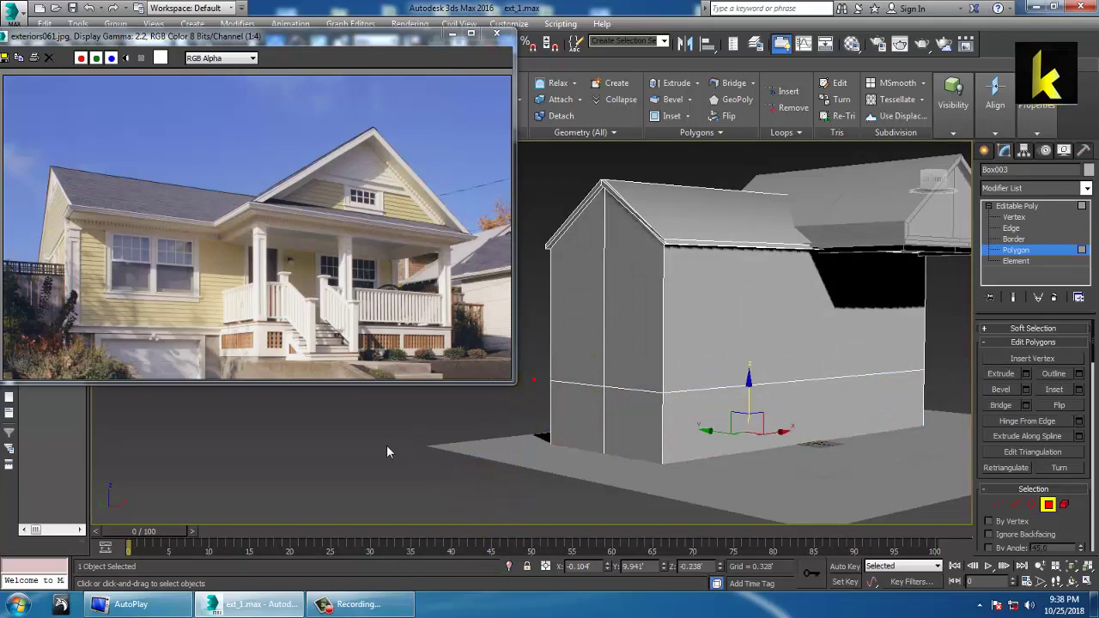
Move the reference photo window aside to uncover more of the viewport.
alt+middle_drag(679, 357, 865, 417)
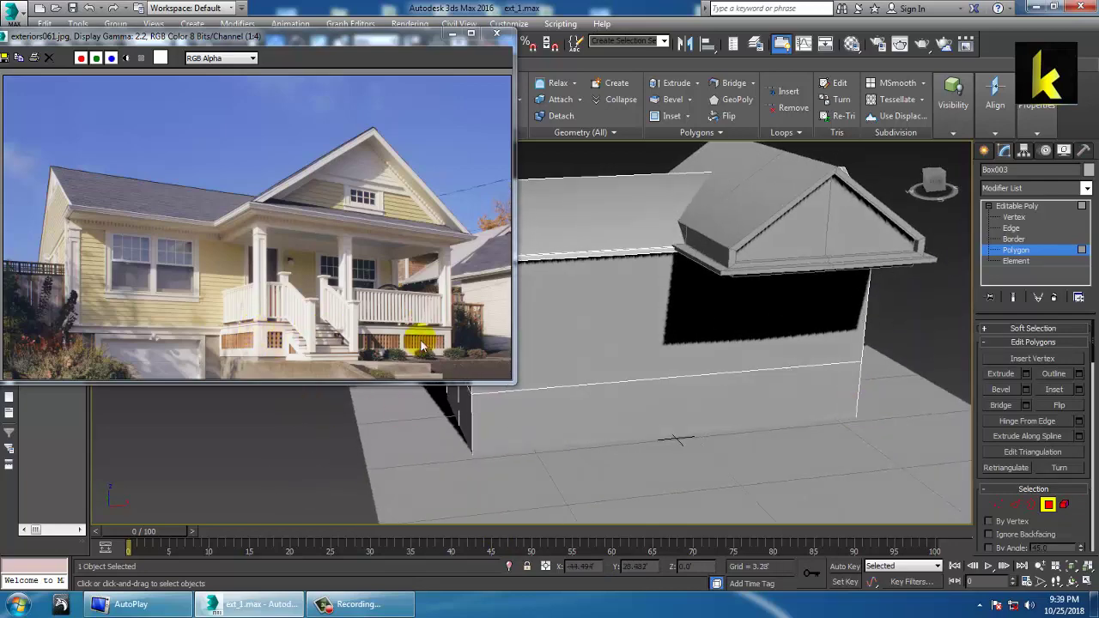
key(alt+w)
drag(360, 43, 193, 63)
key(alt+w)
scroll(659, 322, up, 2)
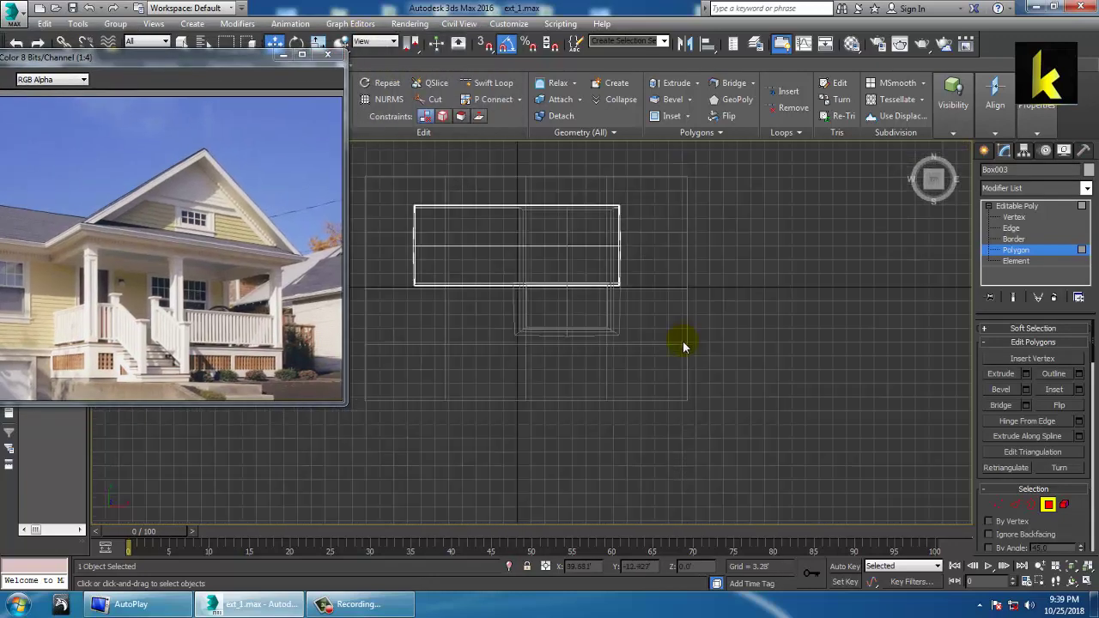
middle_drag(683, 341, 761, 348)
scroll(782, 352, up, 2)
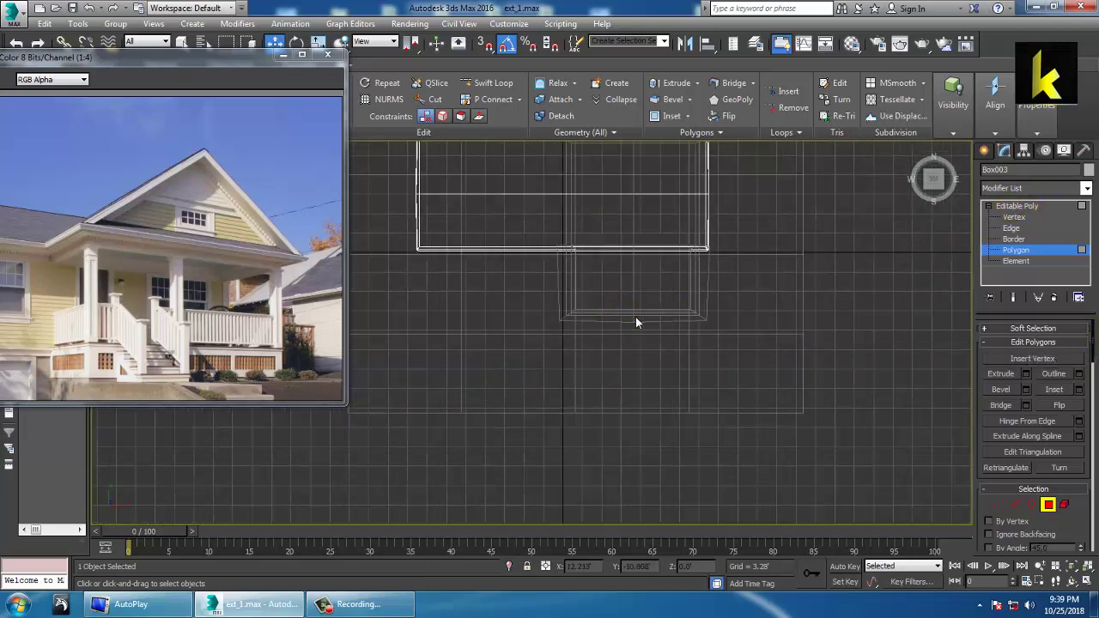
Exit polygon editing on the house, select the porch roof and shift it slightly forward in plan to about Y -1.06'.
key(alt+w)
click(876, 373)
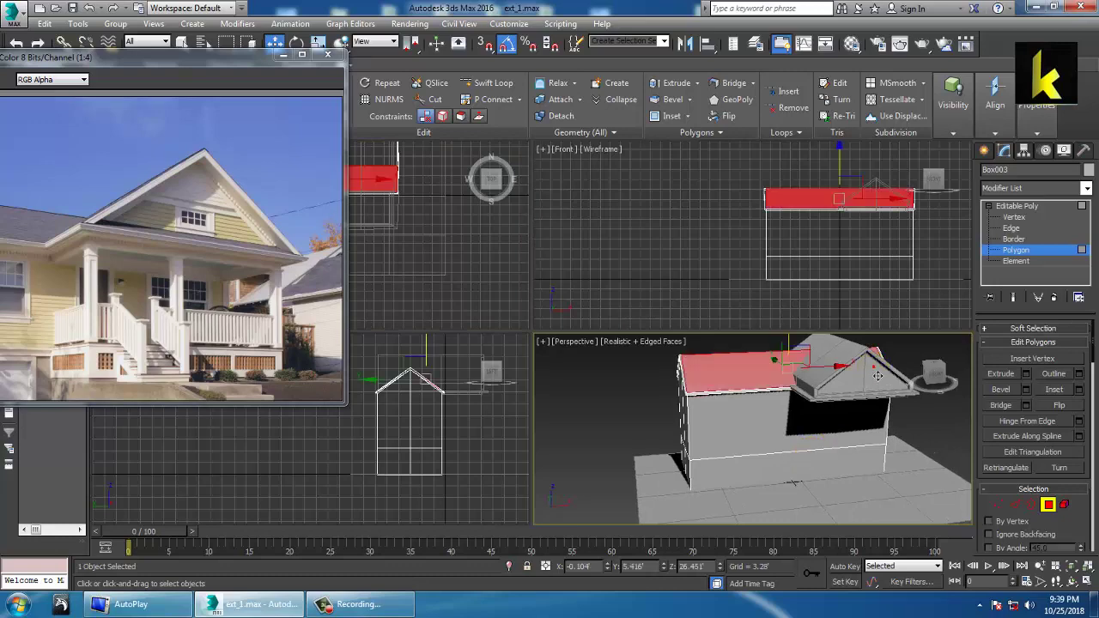
click(1028, 208)
click(835, 388)
right_click(429, 217)
key(alt+w)
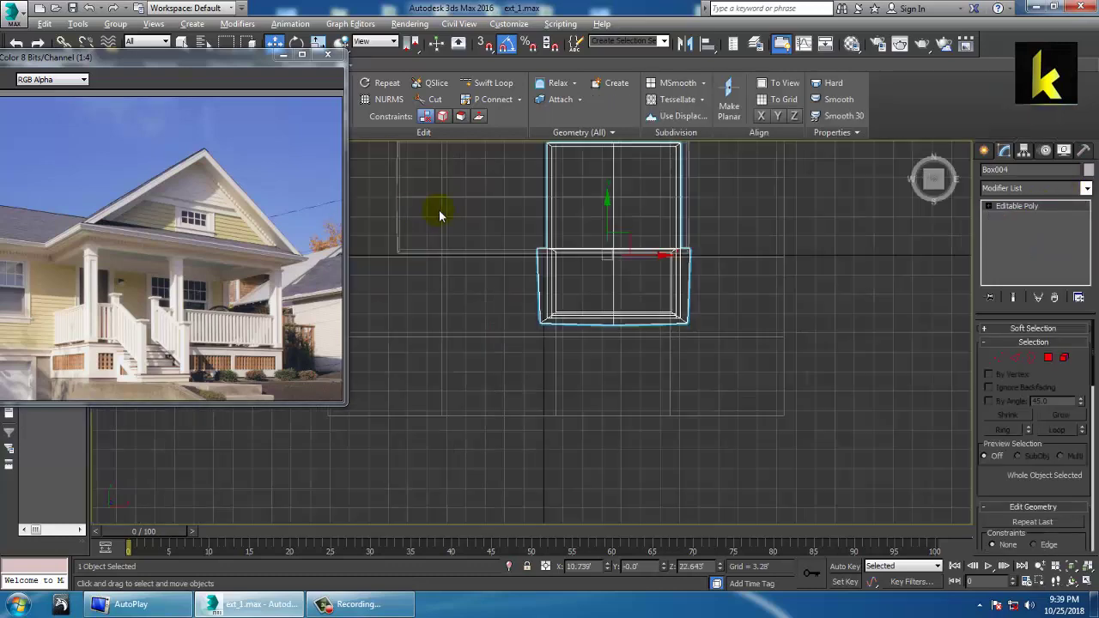
middle_drag(439, 215, 703, 277)
drag(687, 255, 692, 262)
Pull the porch roof farther out from the front wall in the perspective view, to about Y -6.08'.
key(alt+w)
right_click(814, 364)
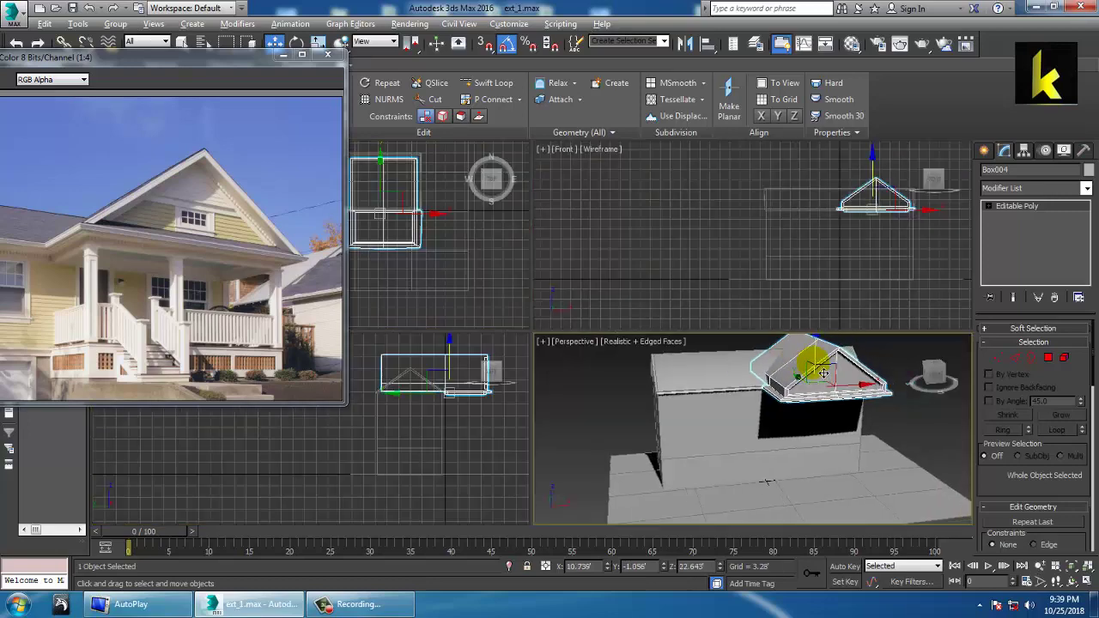
key(alt+w)
alt+middle_drag(532, 317, 646, 320)
drag(663, 266, 697, 267)
alt+middle_drag(697, 268, 833, 277)
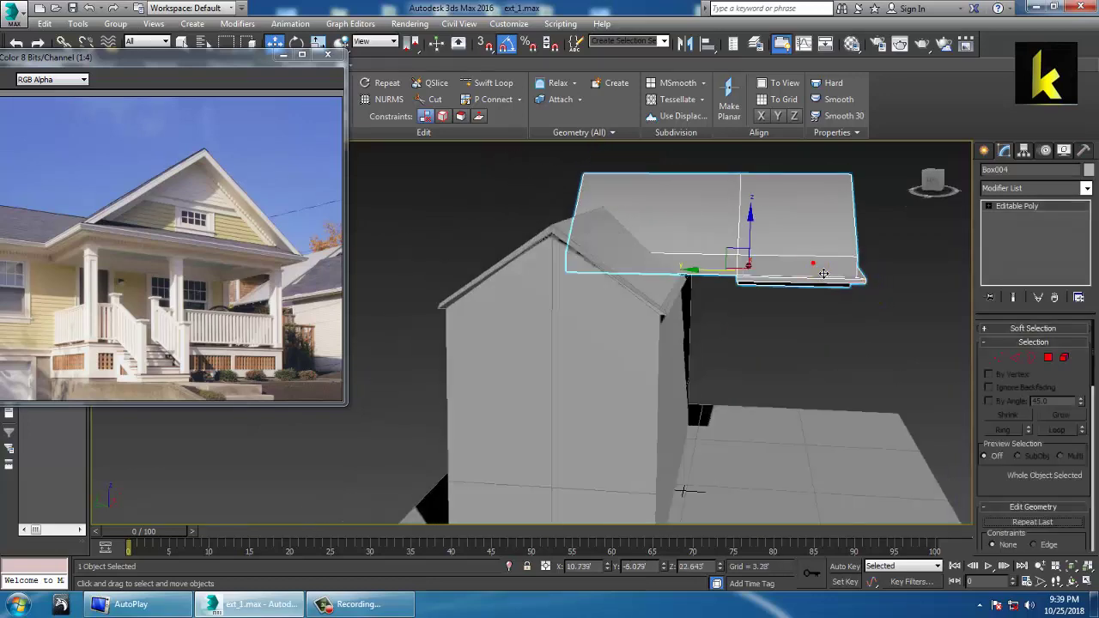
Select the middle row of porch roof vertices and move it back toward the house to about Y 0.83'.
key(1)
drag(768, 367, 769, 369)
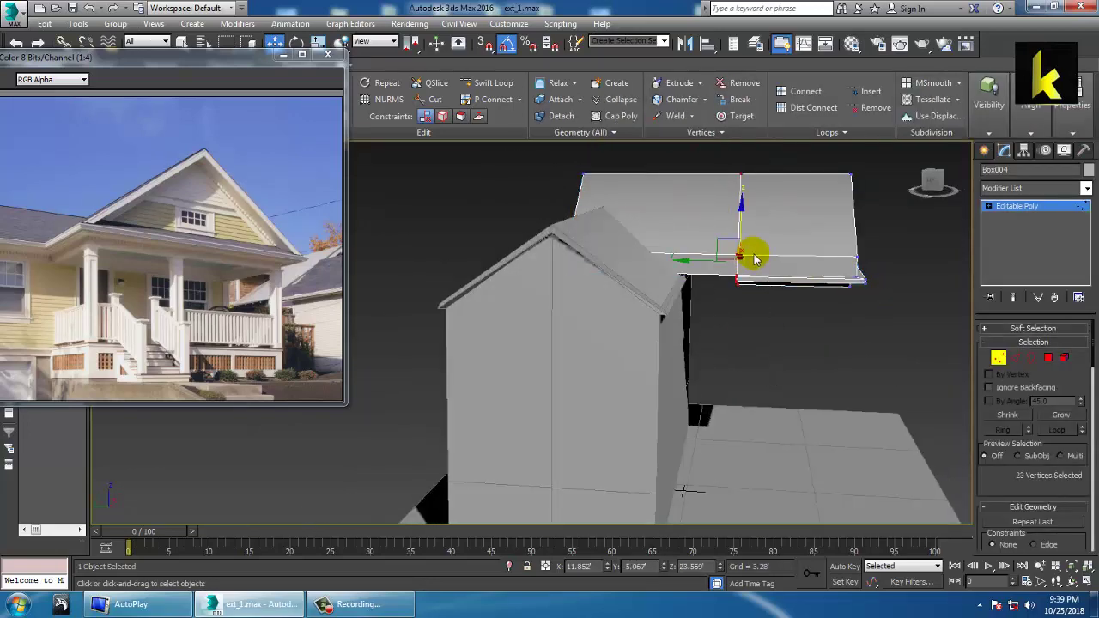
drag(690, 261, 648, 270)
alt+middle_drag(790, 295, 744, 315)
Create a box primitive in the top view covering the porch roof's footprint in front of the house as the porch base.
key(alt+w)
middle_drag(874, 251, 797, 253)
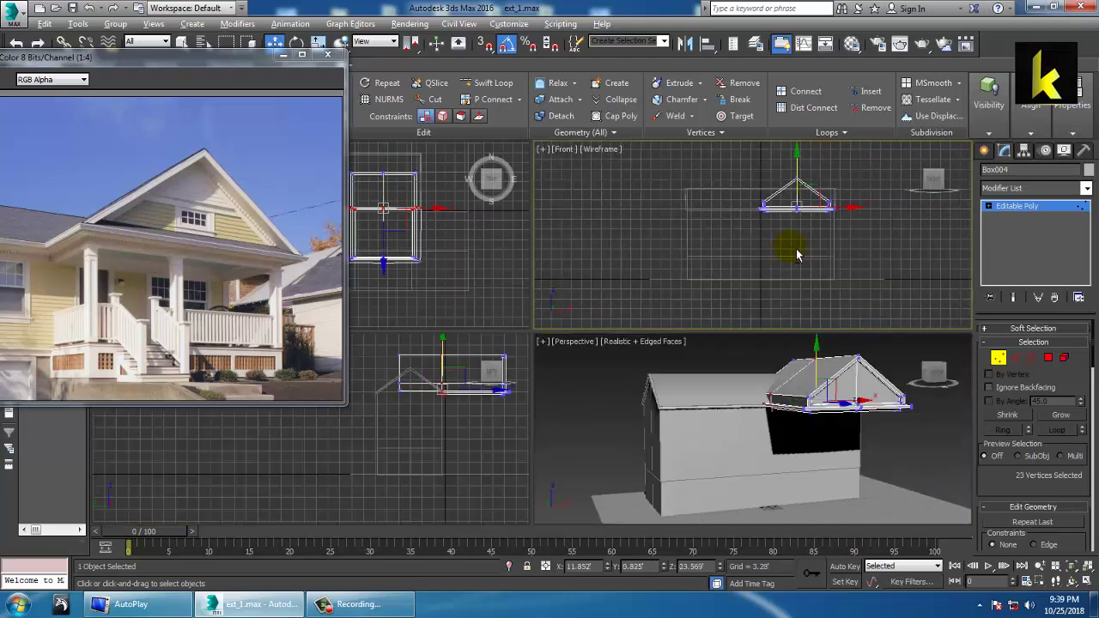
key(alt+w)
middle_drag(776, 298, 756, 296)
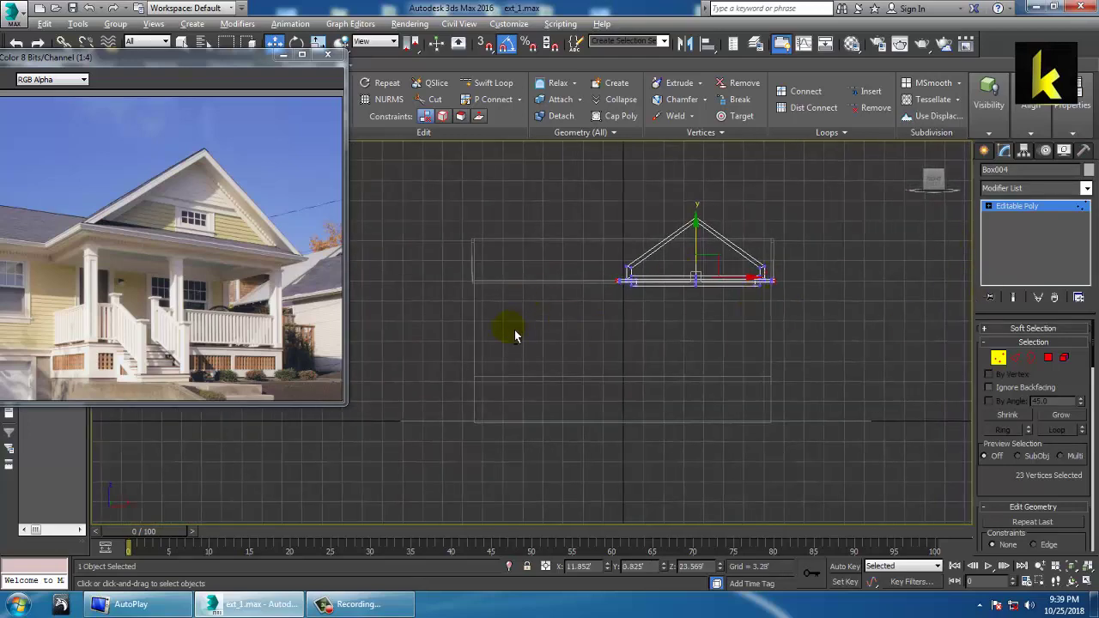
key(alt+w)
middle_click(465, 306)
key(alt+w)
middle_drag(507, 316, 591, 285)
middle_drag(644, 314, 596, 306)
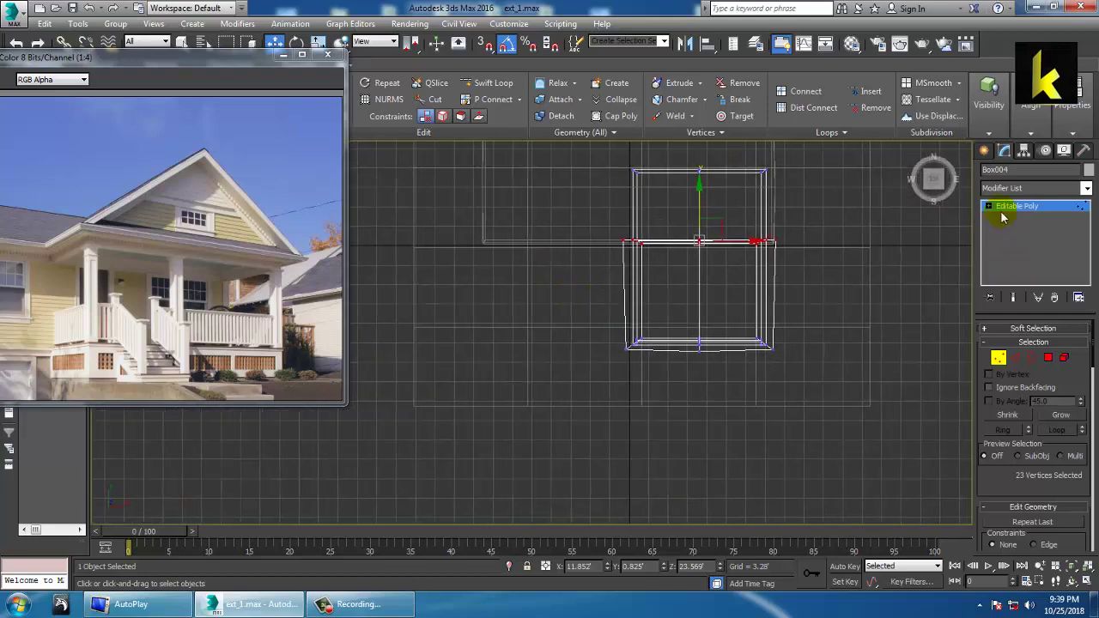
click(984, 152)
click(1008, 238)
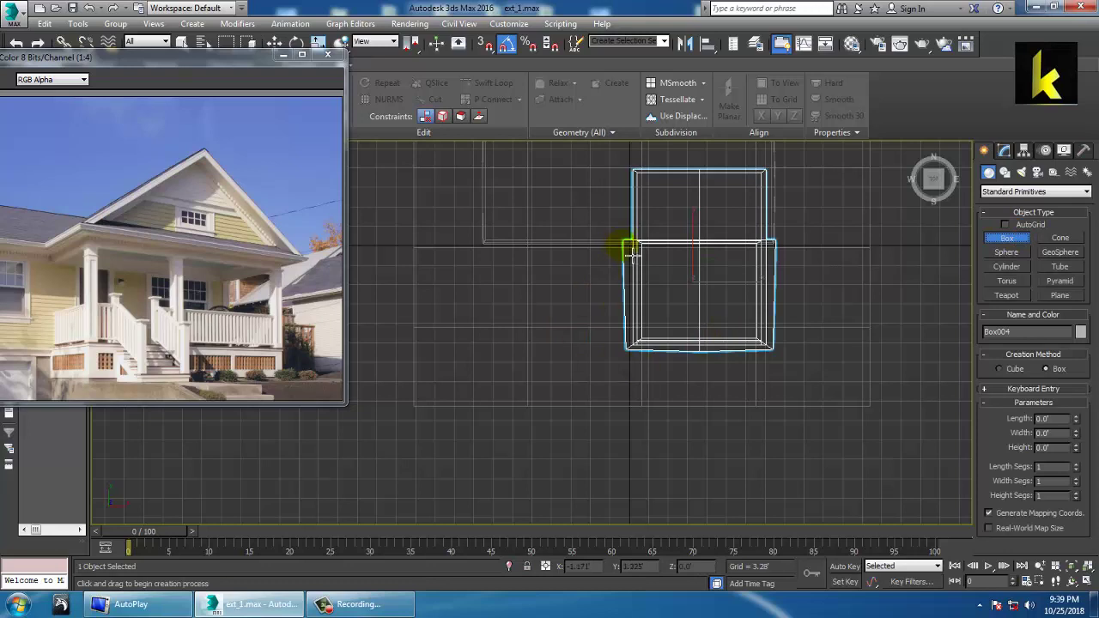
drag(631, 248, 788, 372)
click(788, 357)
key(w)
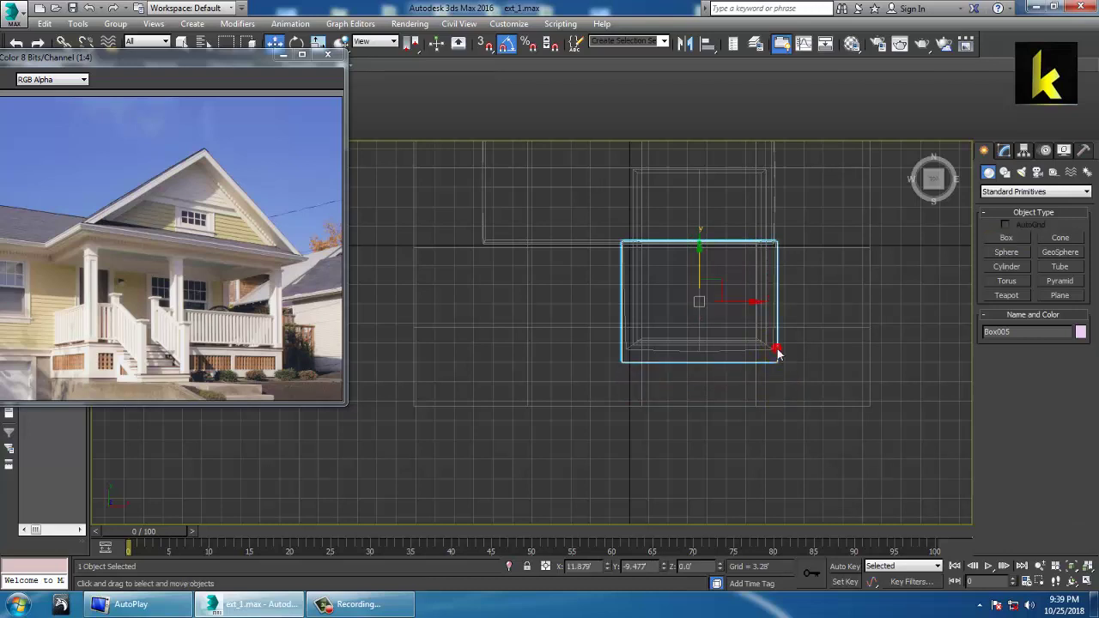
Raise the porch base box slightly along Z in the perspective view.
key(alt+w)
right_click(875, 507)
key(alt+w)
alt+middle_drag(704, 447, 750, 414)
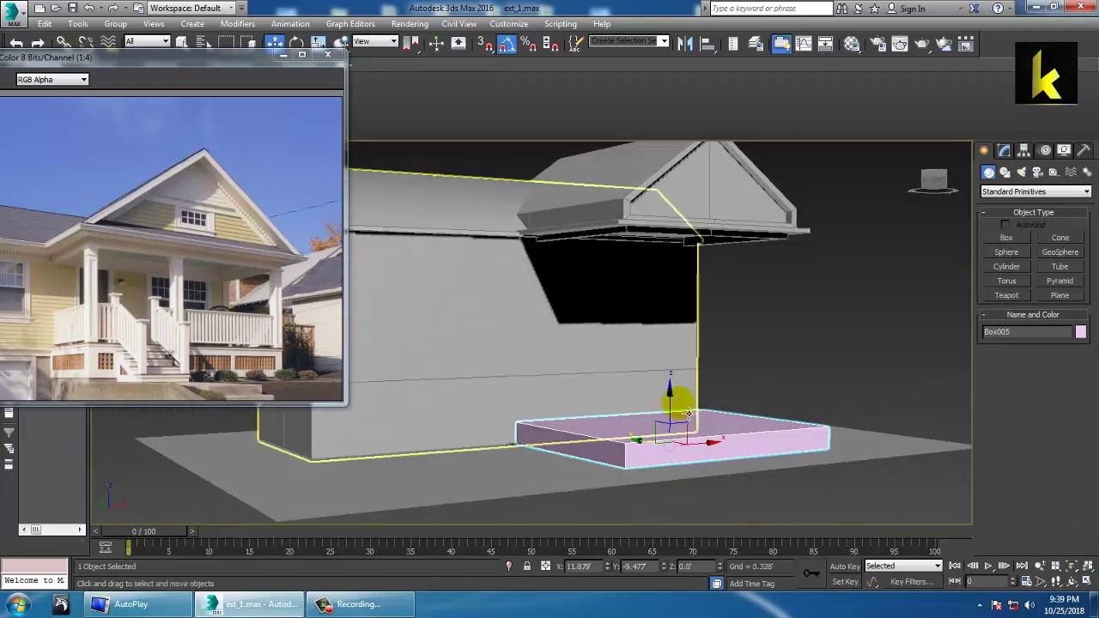
drag(672, 401, 672, 388)
Select all vertices of the porch roof and widen them along X to about 121%.
alt+middle_drag(840, 337, 780, 363)
middle_drag(656, 222, 641, 292)
click(659, 275)
key(1)
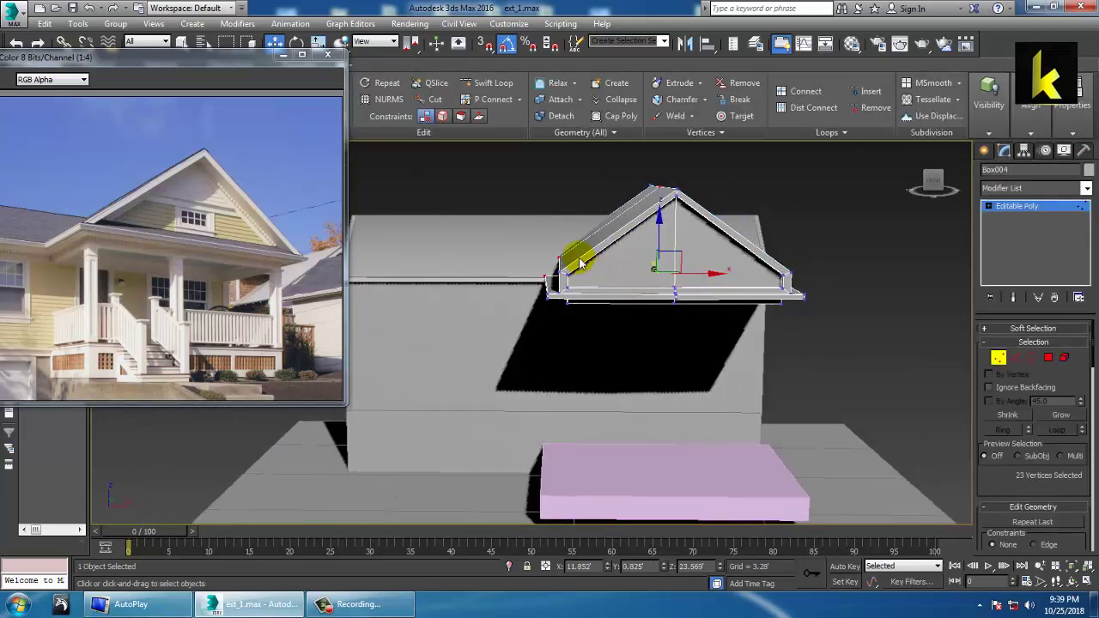
drag(519, 179, 748, 286)
key(r)
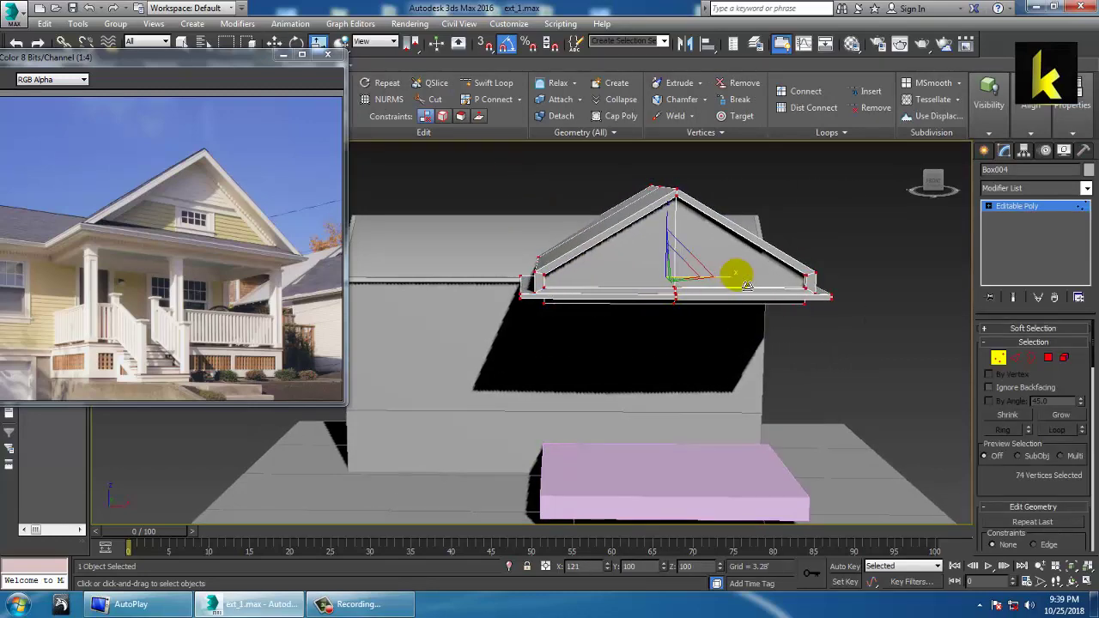
mouse_move(744, 282)
alt+middle_down()
mouse_move(725, 313)
mouse_move(759, 285)
alt+middle_up()
key(w)
click(1033, 207)
Slide the whole porch roof slightly along negative X to re-align it with the right end of the house.
alt+middle_drag(867, 256, 835, 266)
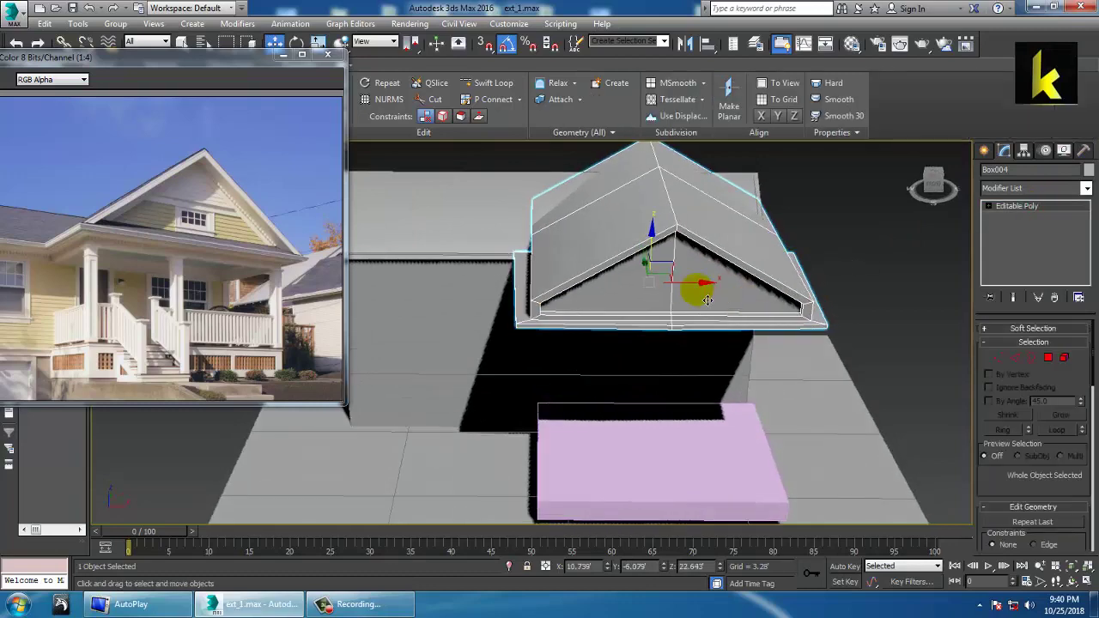
drag(703, 288, 678, 290)
alt+middle_drag(676, 289, 773, 261)
Extend the house body again by moving its left end vertices outward to about X -32.8'.
click(592, 298)
key(1)
alt+middle_drag(578, 272, 691, 328)
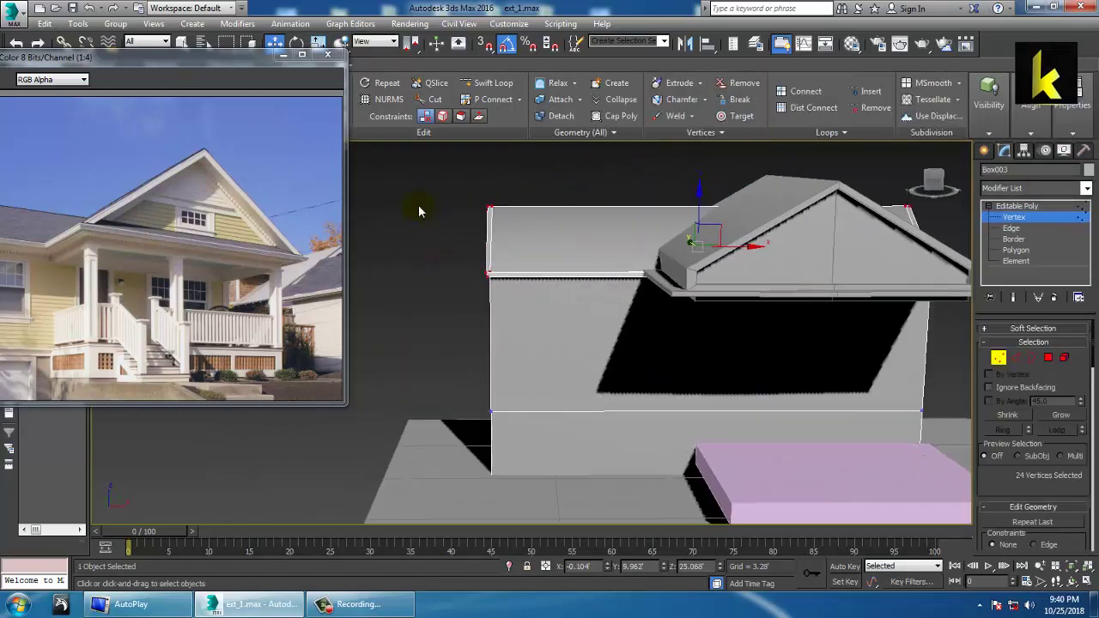
drag(511, 447, 512, 447)
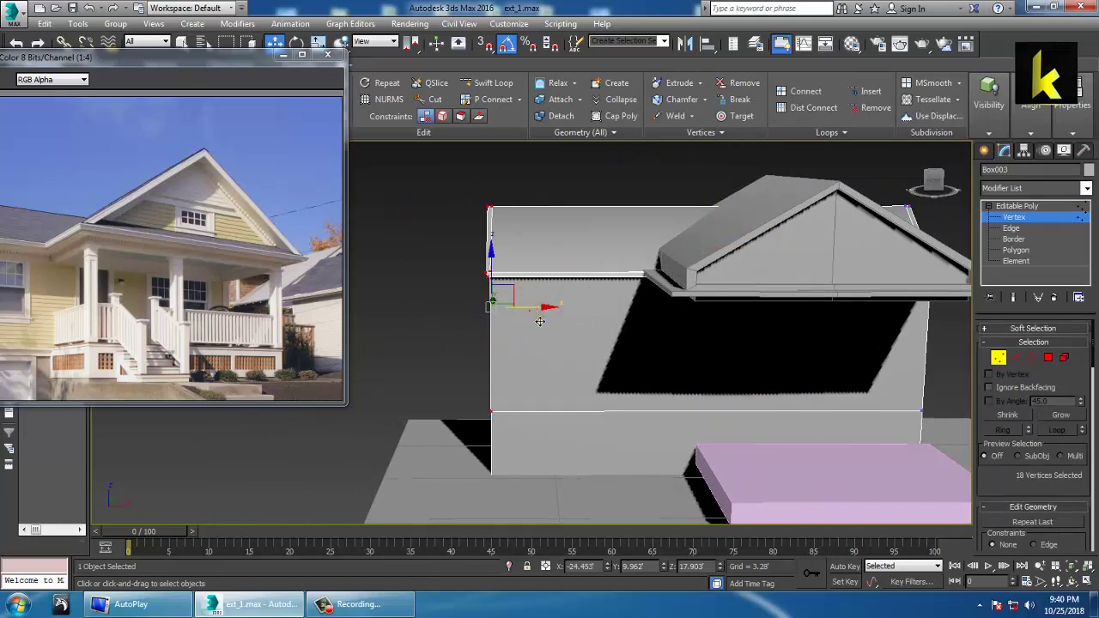
drag(540, 321, 468, 319)
alt+middle_drag(523, 297, 697, 404)
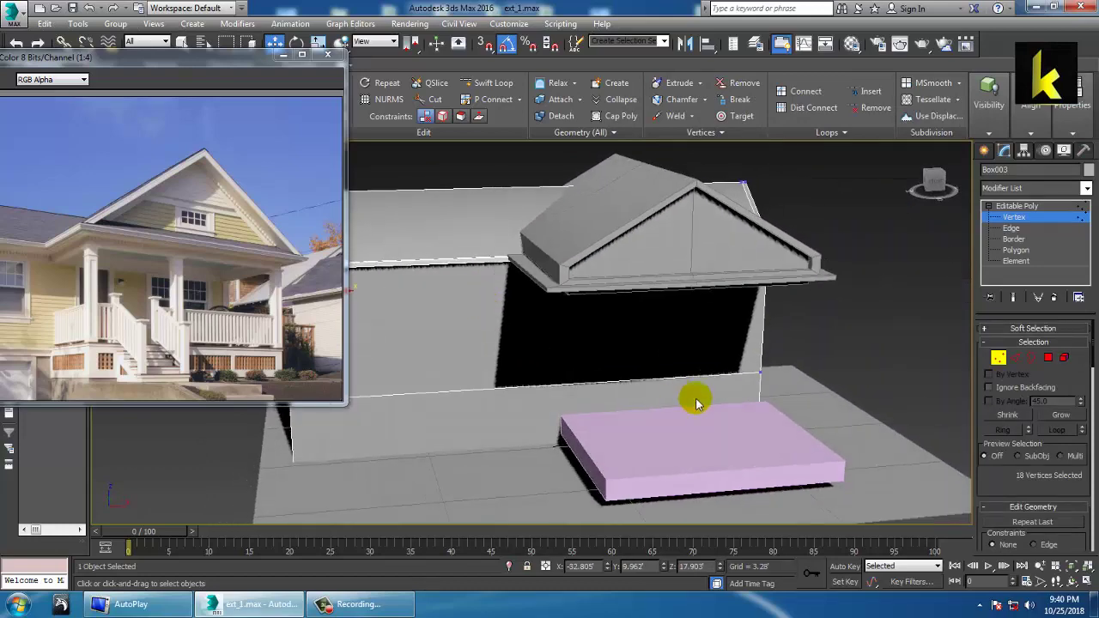
Widen the porch base box along X to match the porch roof's width, and shift it to about X 8.1'.
click(1007, 218)
click(660, 440)
key(alt+w)
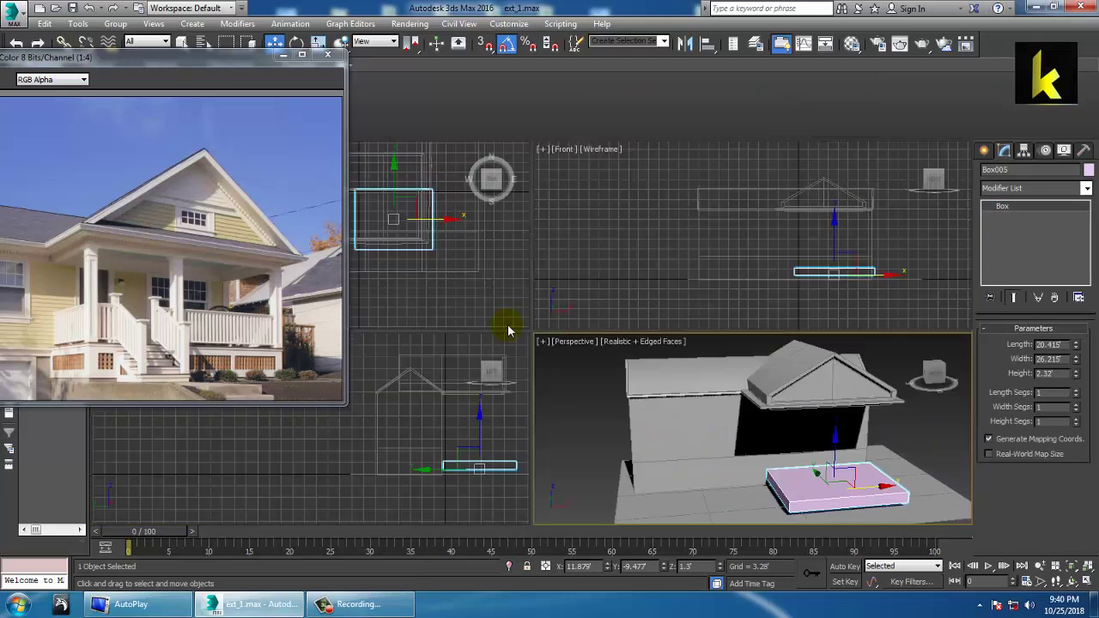
middle_click(512, 308)
key(alt+w)
middle_drag(517, 310, 540, 345)
key(e)
key(r)
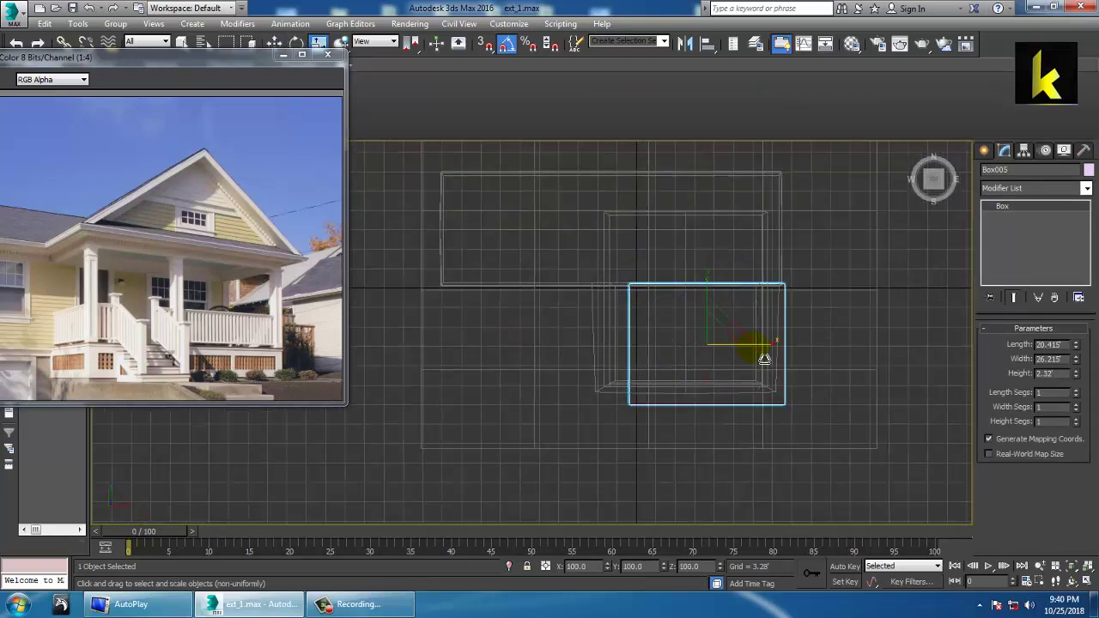
drag(777, 355, 748, 354)
key(w)
key(r)
key(w)
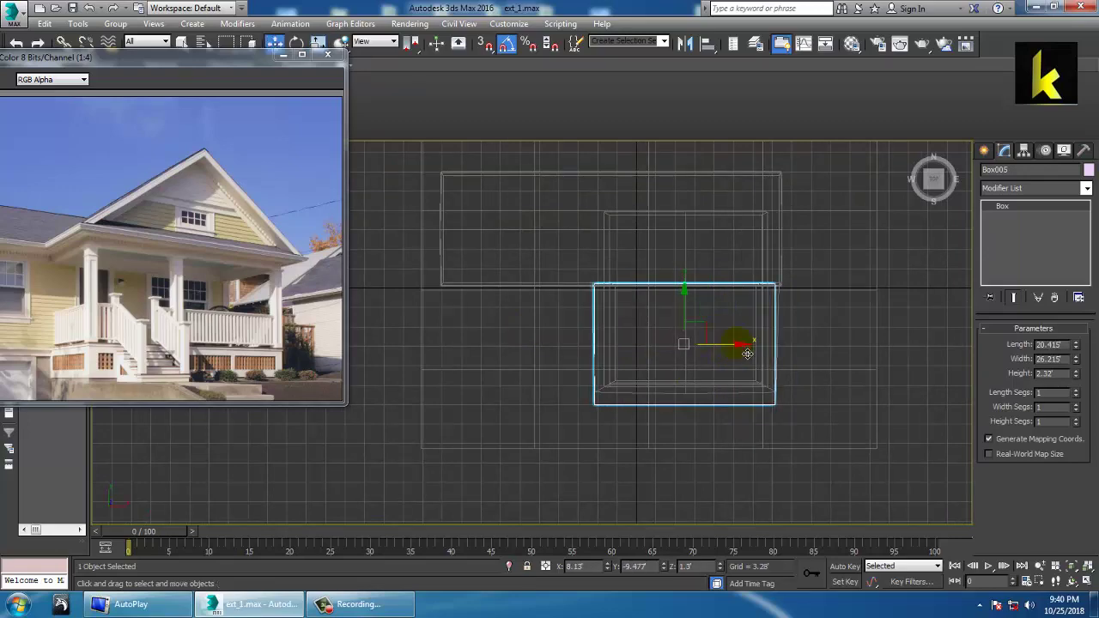
Raise the porch base box along Z to about 5.1'.
key(alt+w)
middle_click(774, 417)
key(alt+w)
alt+middle_drag(776, 416, 784, 372)
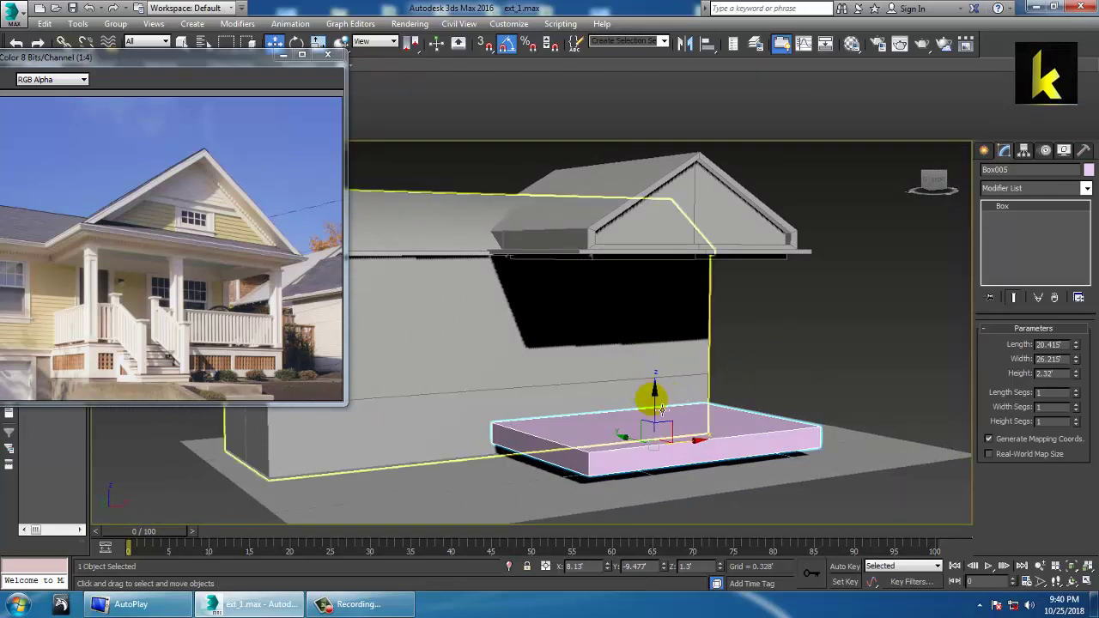
drag(665, 411, 675, 377)
alt+middle_drag(676, 378, 687, 358)
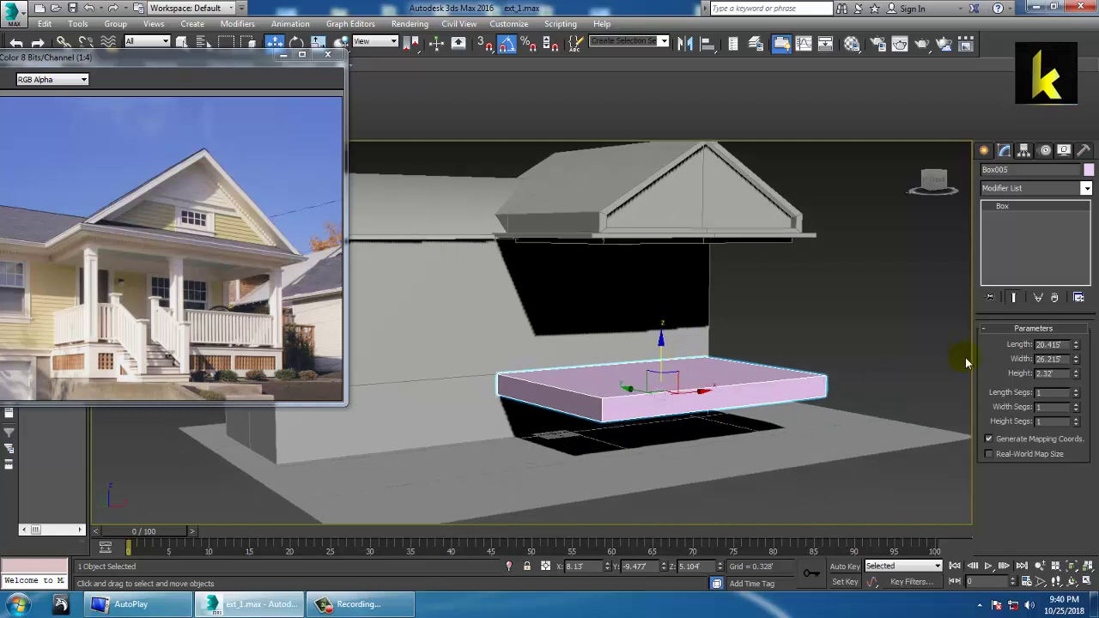
Convert the porch base box to Editable Poly and pull its bottom polygon down to the ground plane at about Z 0'.
right_click(642, 380)
mouse_move(704, 508)
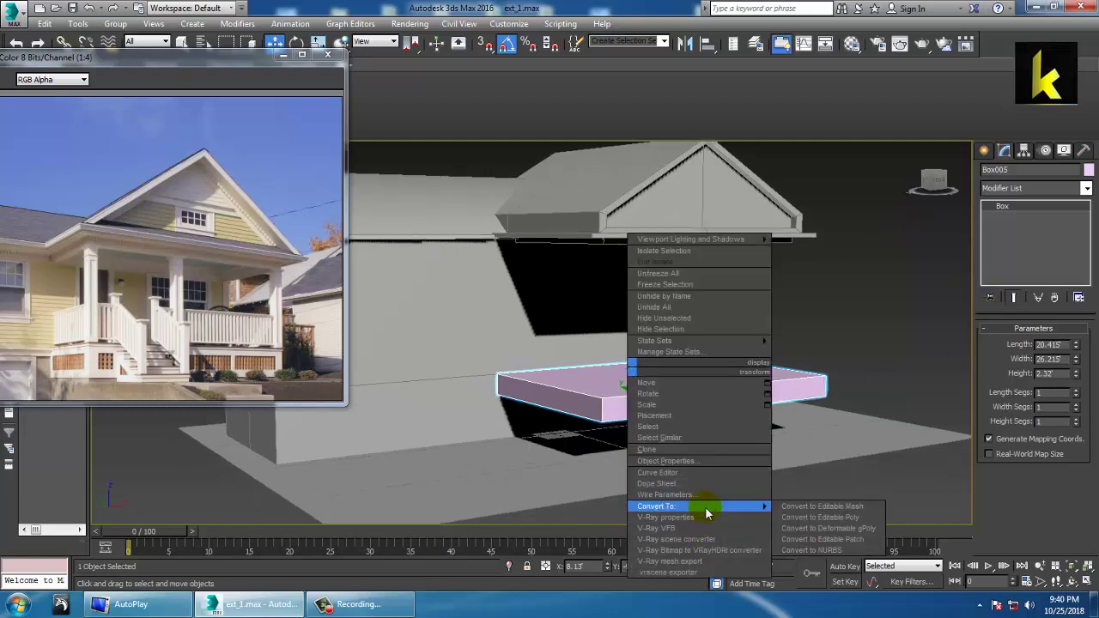
click(849, 508)
alt+middle_drag(706, 431, 714, 382)
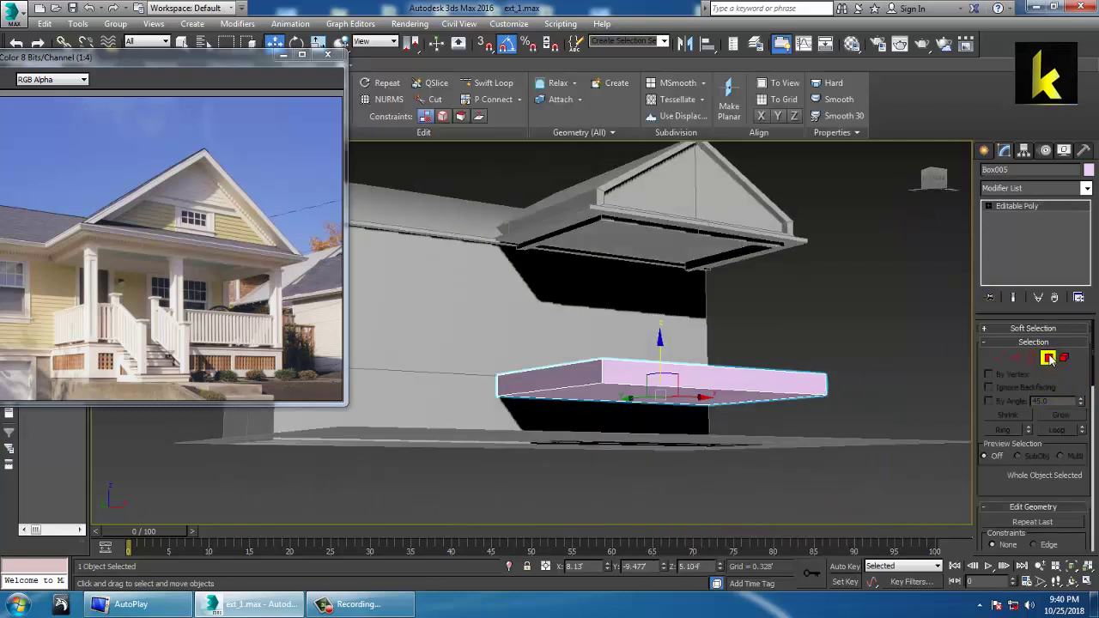
click(1050, 358)
click(610, 404)
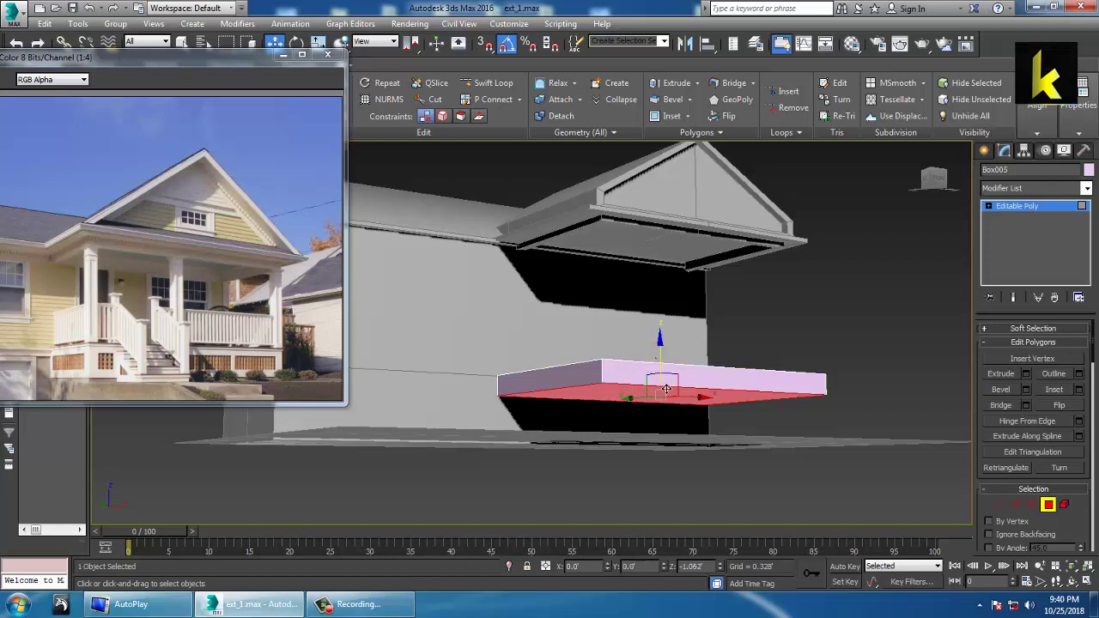
alt+middle_drag(667, 389, 690, 434)
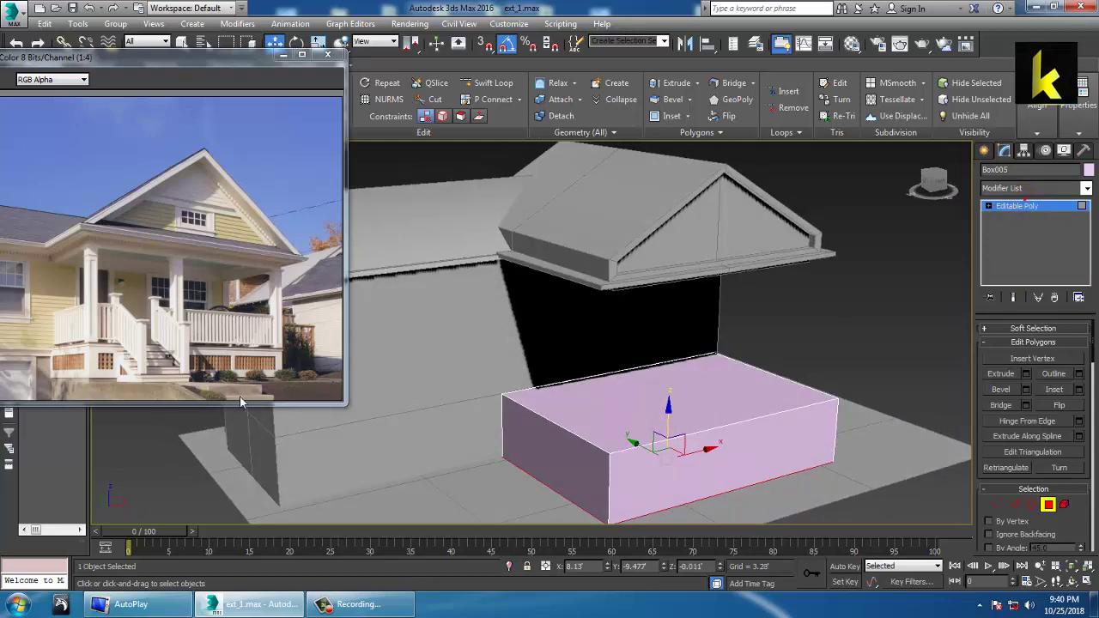
Examine the porch columns, railing and stairs up close in the reference photo.
click(170, 321)
scroll(189, 322, up, 3)
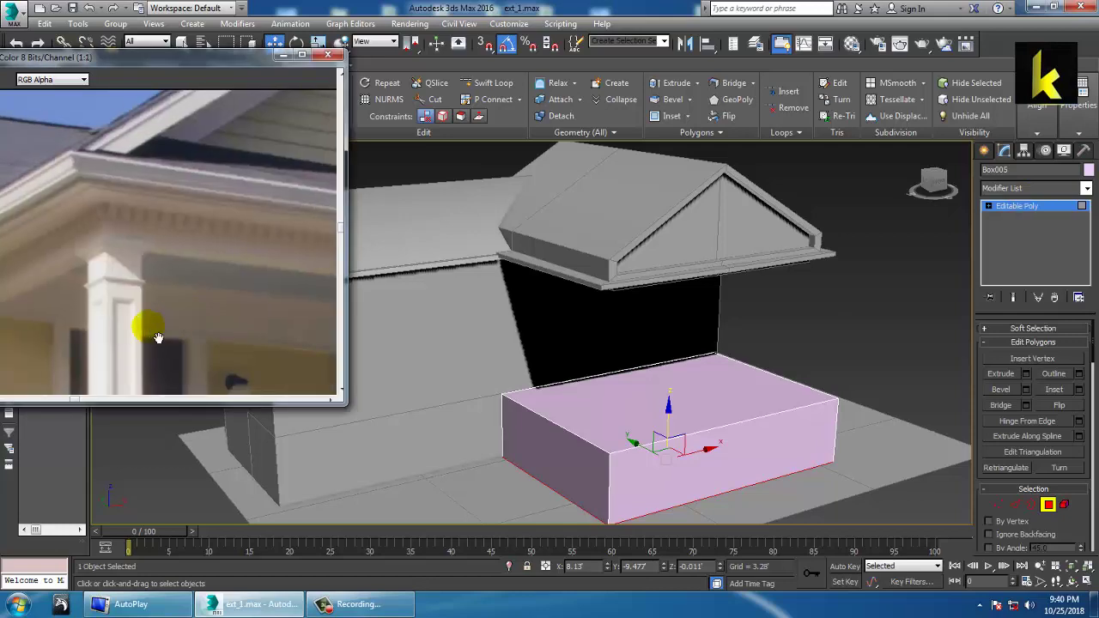
scroll(180, 288, down, 3)
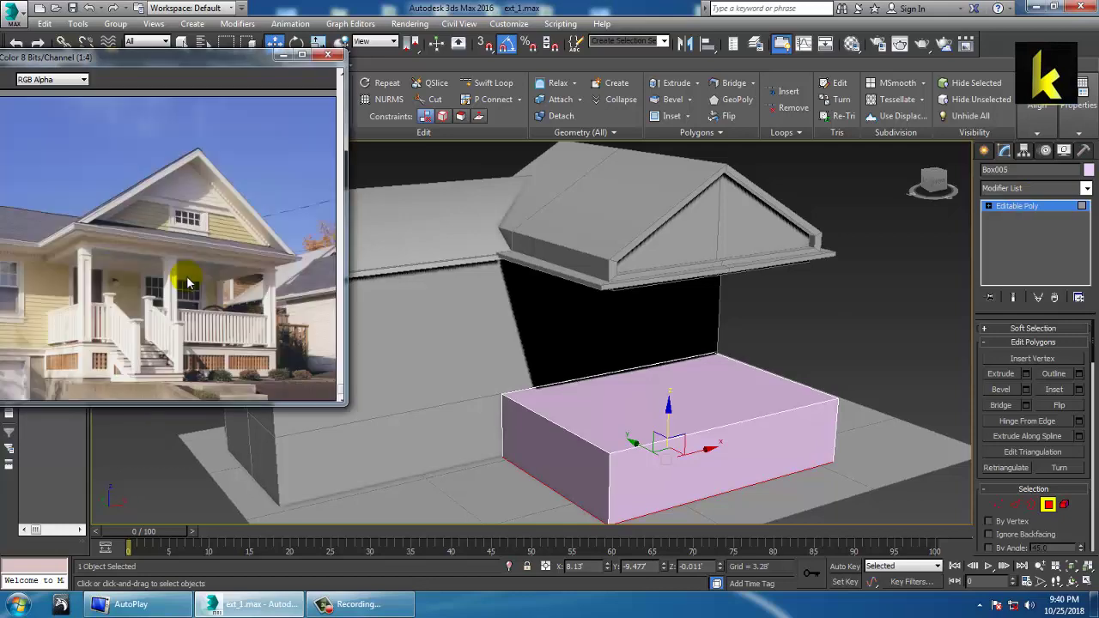
scroll(177, 270, up, 2)
middle_drag(160, 335, 289, 319)
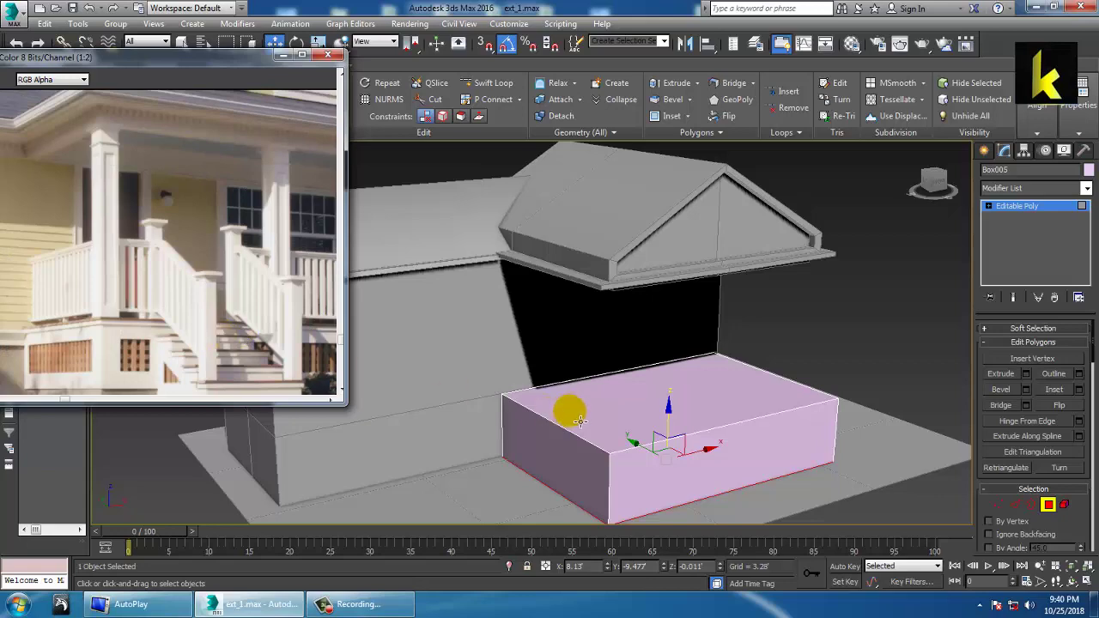
click(681, 415)
scroll(681, 416, down, 3)
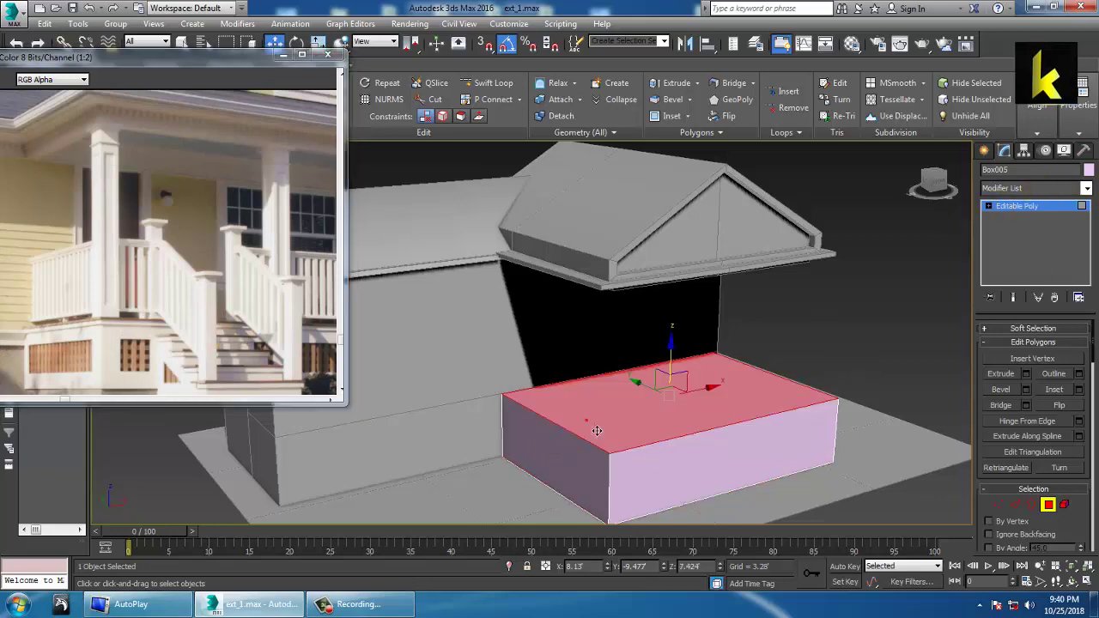
Create a tall column box with AutoGrid at the porch base's front-left corner, with a footprint of about 2.7' by 3.0'.
key(alt+w)
click(1028, 207)
click(409, 246)
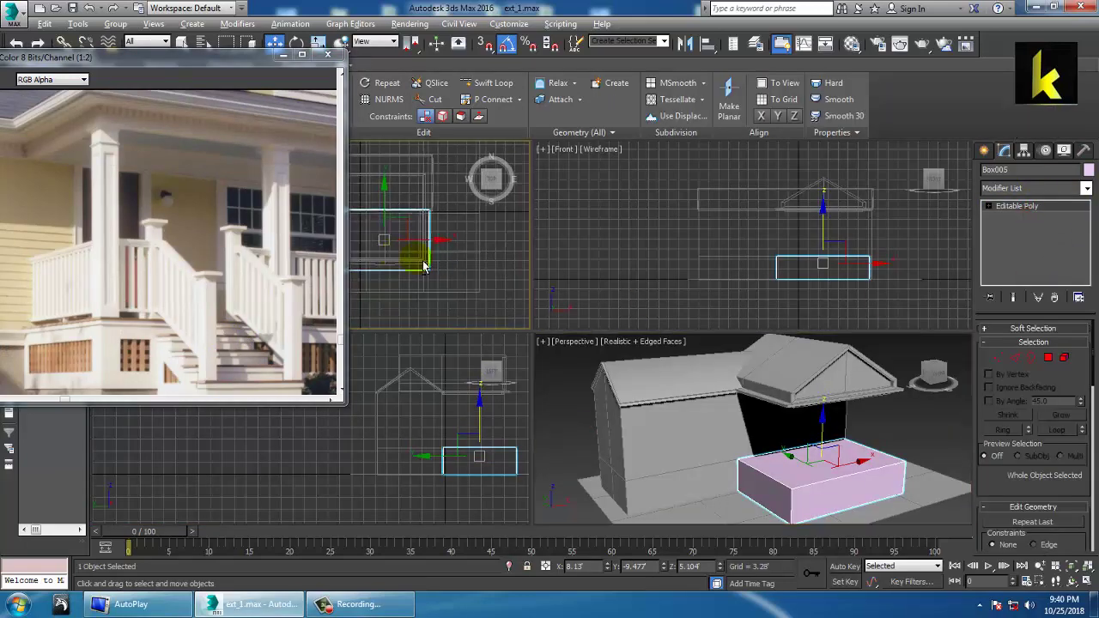
key(alt+w)
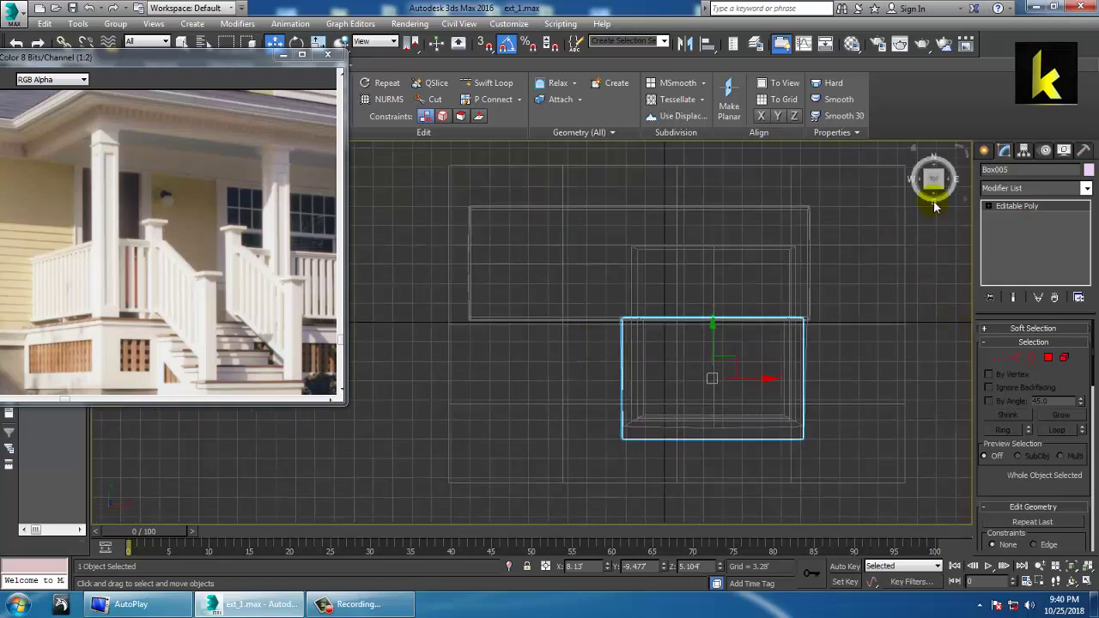
click(985, 151)
click(1007, 238)
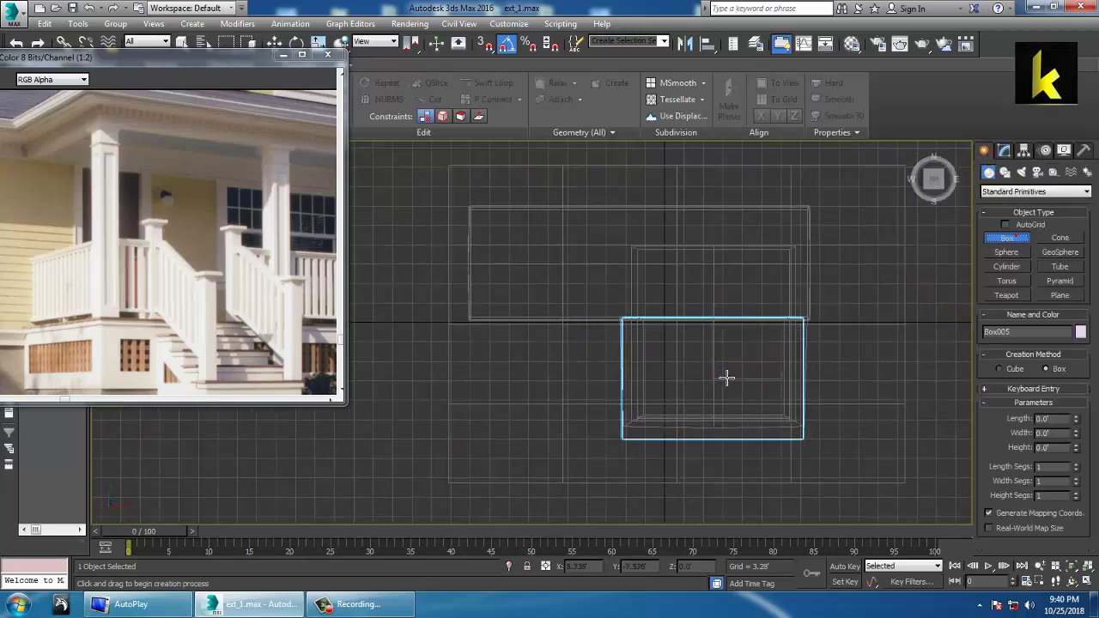
scroll(726, 376, up, 3)
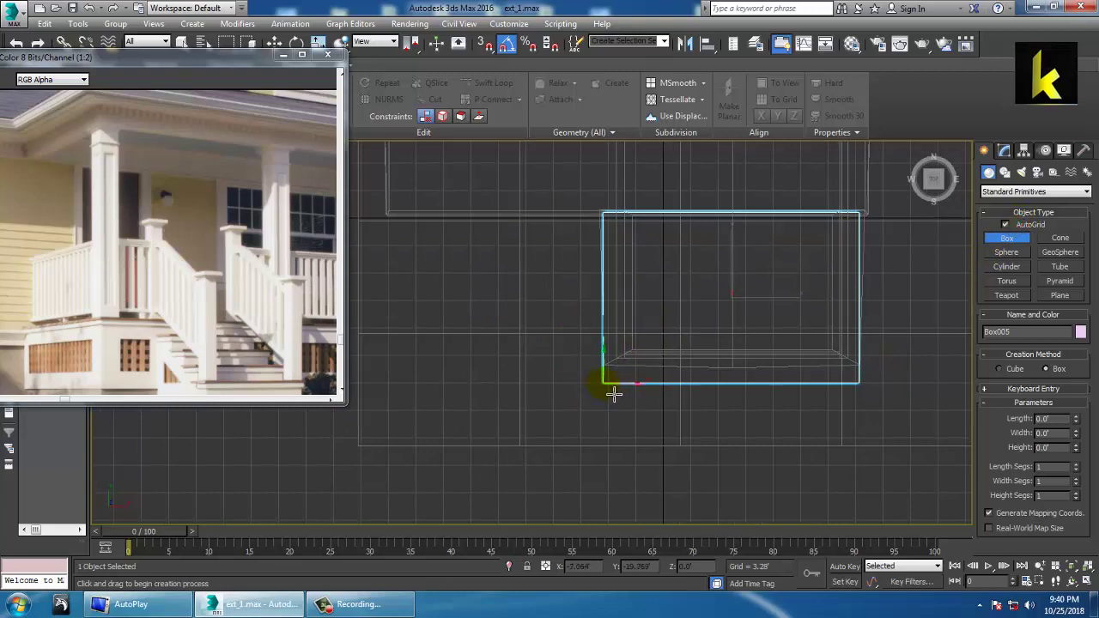
drag(615, 394, 639, 380)
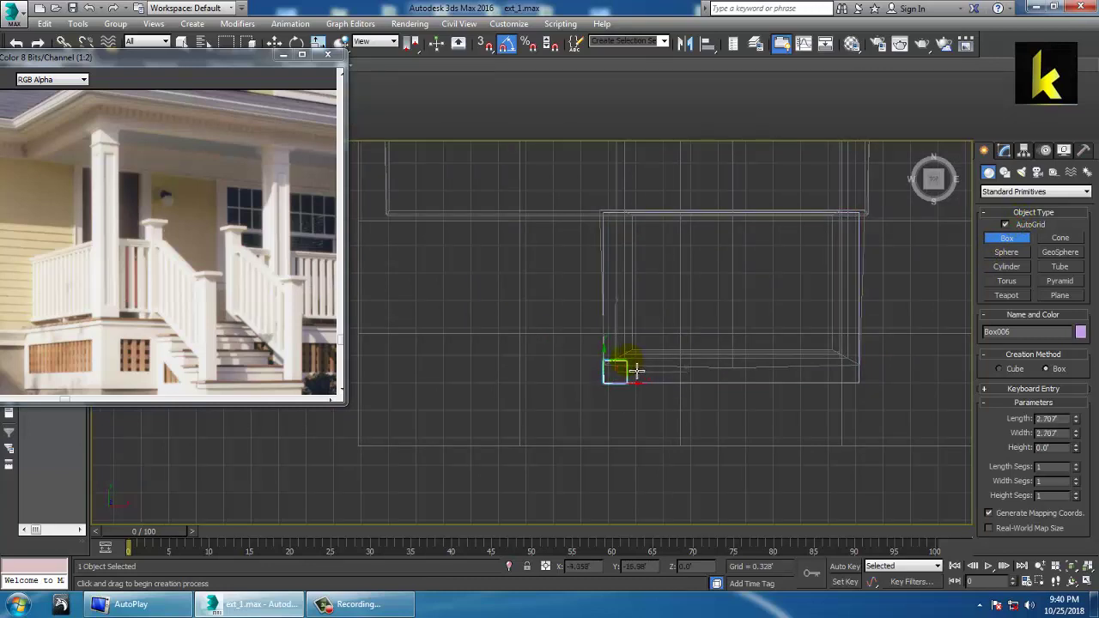
key(w)
key(alt+w)
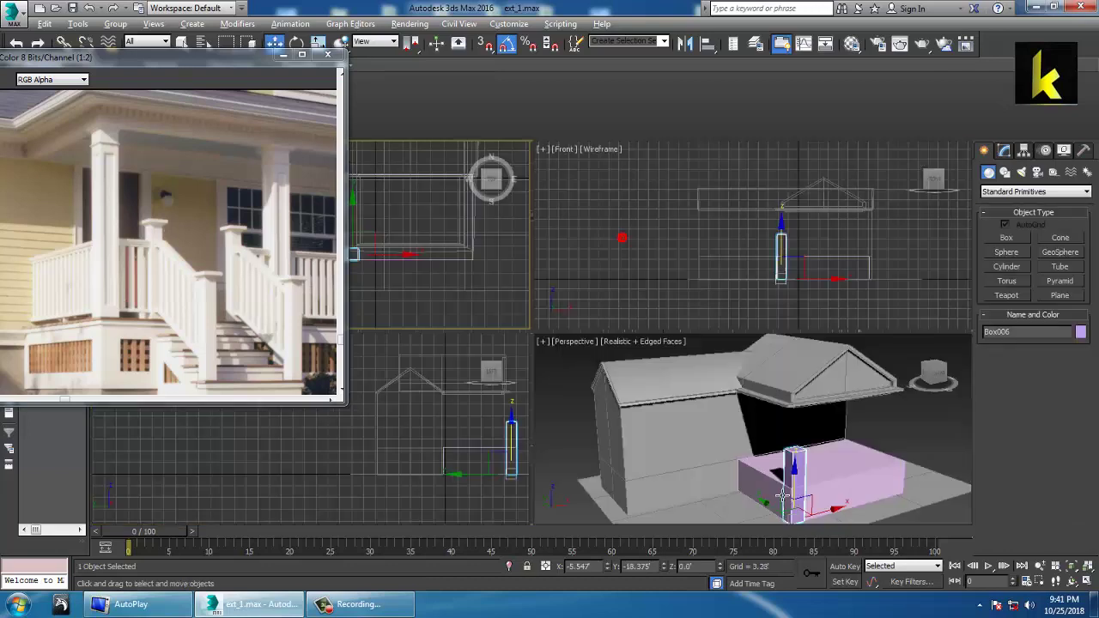
Raise the column along Z to about 7.3' so it stands on top of the porch base.
right_click(728, 444)
key(alt+w)
alt+middle_drag(728, 444, 714, 441)
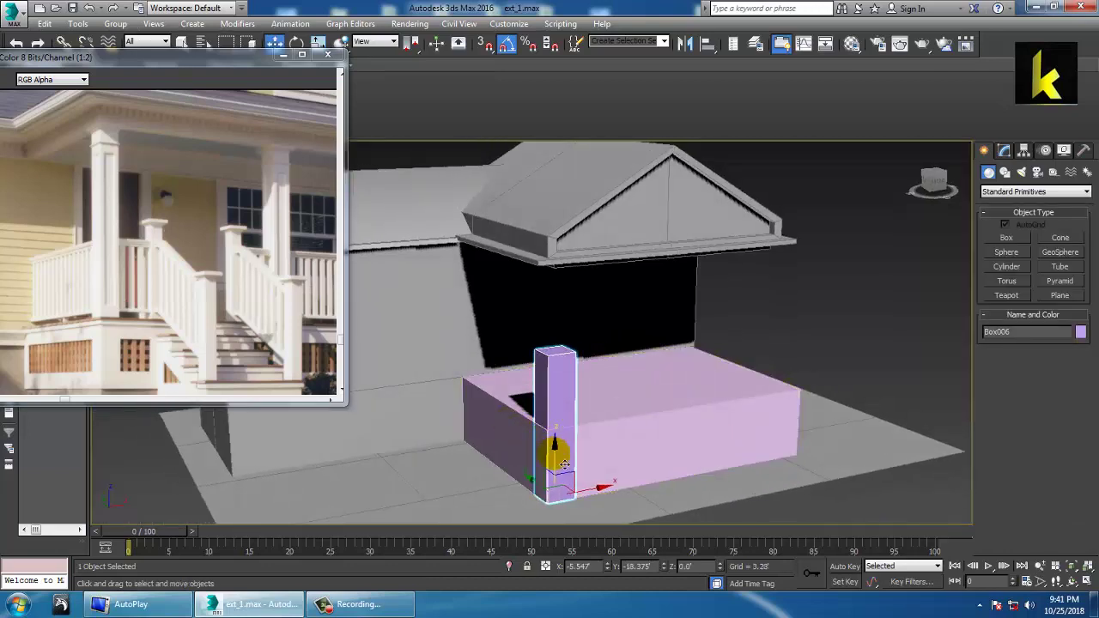
drag(564, 465, 583, 391)
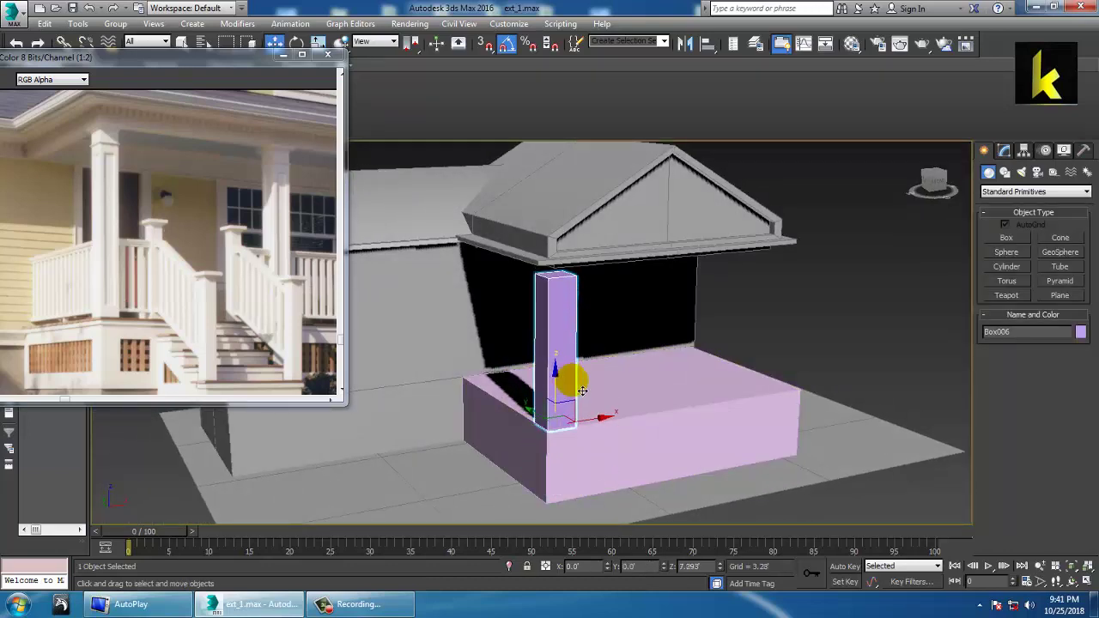
scroll(580, 395, down, 4)
alt+middle_drag(682, 446, 692, 414)
middle_drag(692, 414, 700, 379)
scroll(665, 387, down, 3)
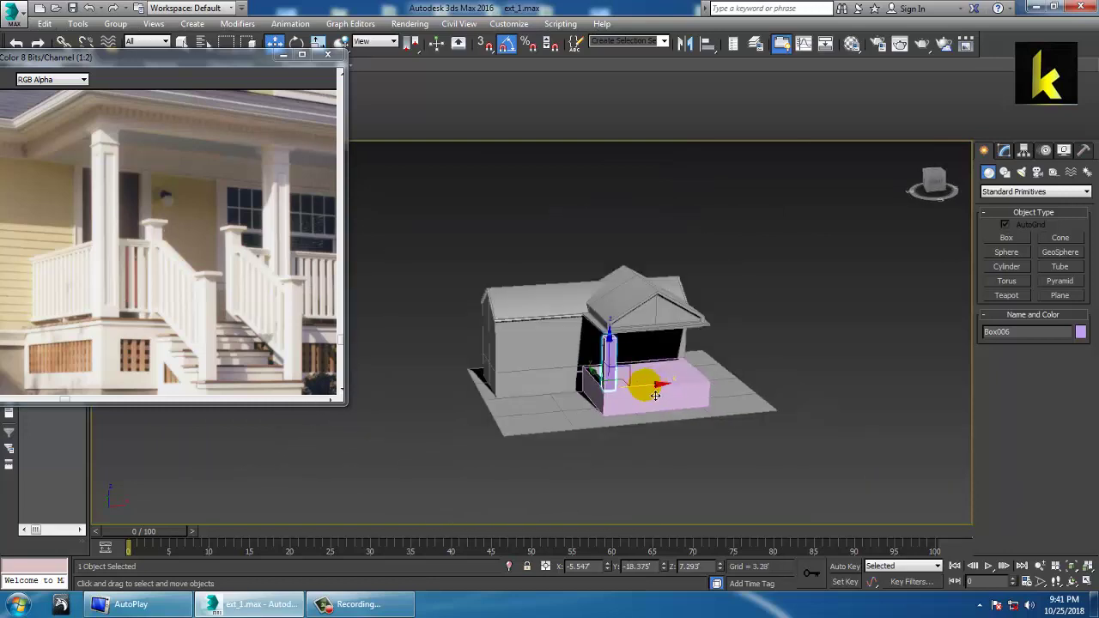
Thin the column by scaling it to about 73% along X and shrinking it along Y as well.
ctrl+right_click(79, 271)
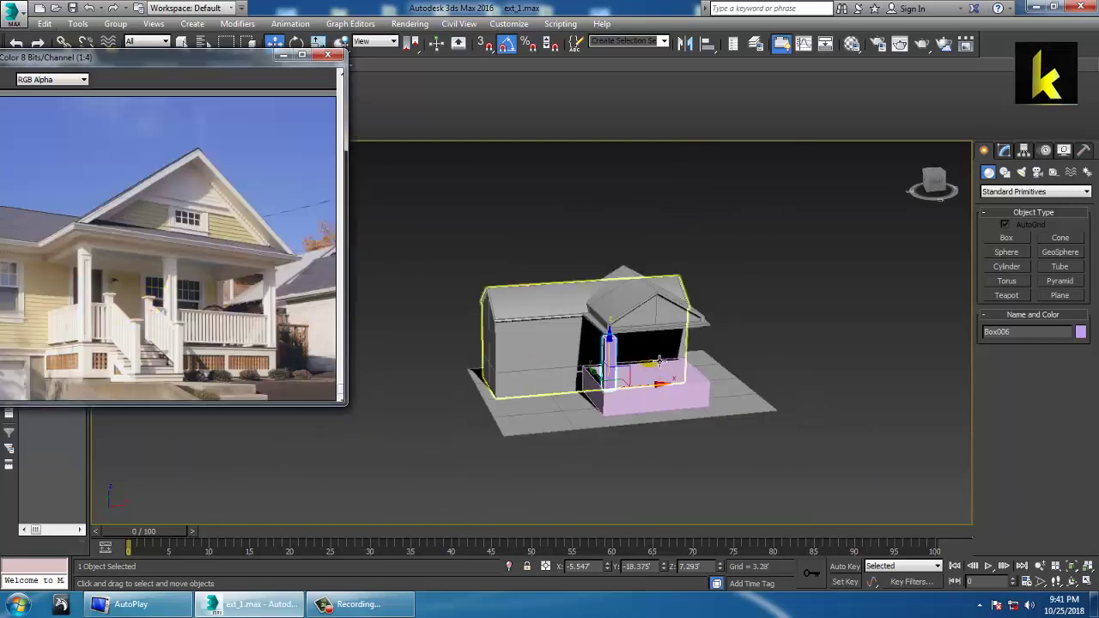
scroll(633, 338, up, 5)
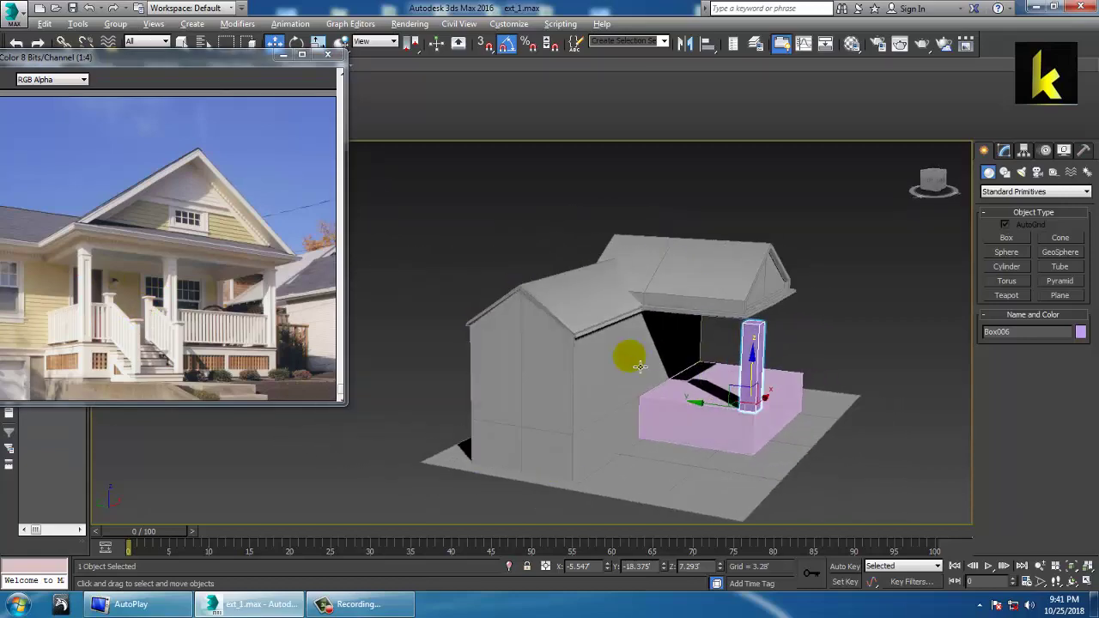
alt+middle_drag(633, 358, 734, 393)
scroll(724, 344, up, 3)
scroll(734, 393, up, 4)
key(r)
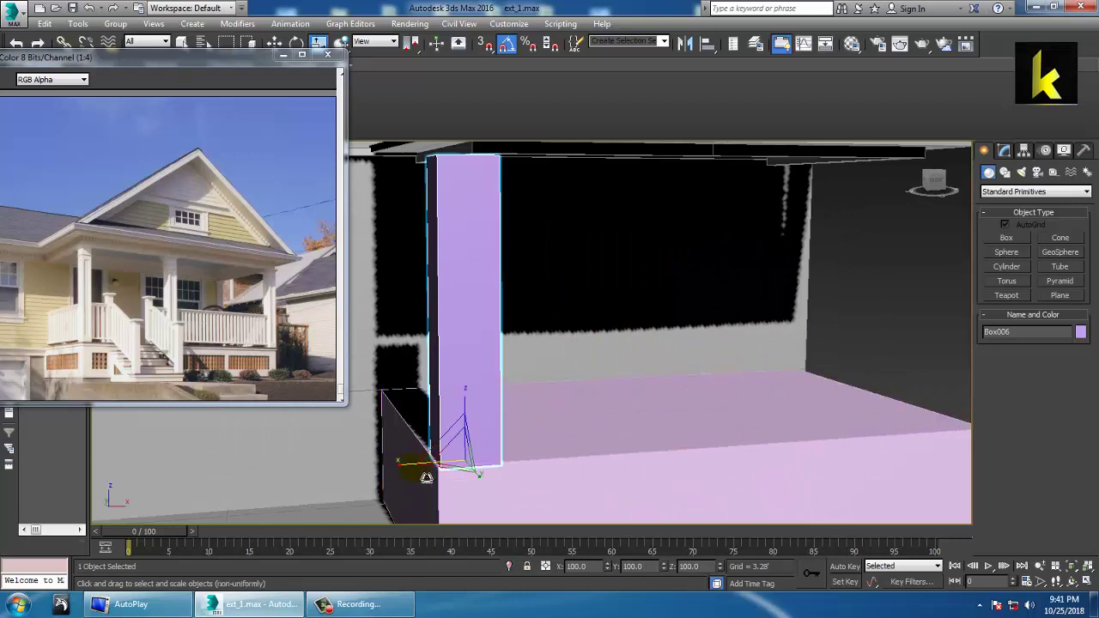
drag(411, 478, 427, 479)
alt+middle_drag(454, 455, 508, 473)
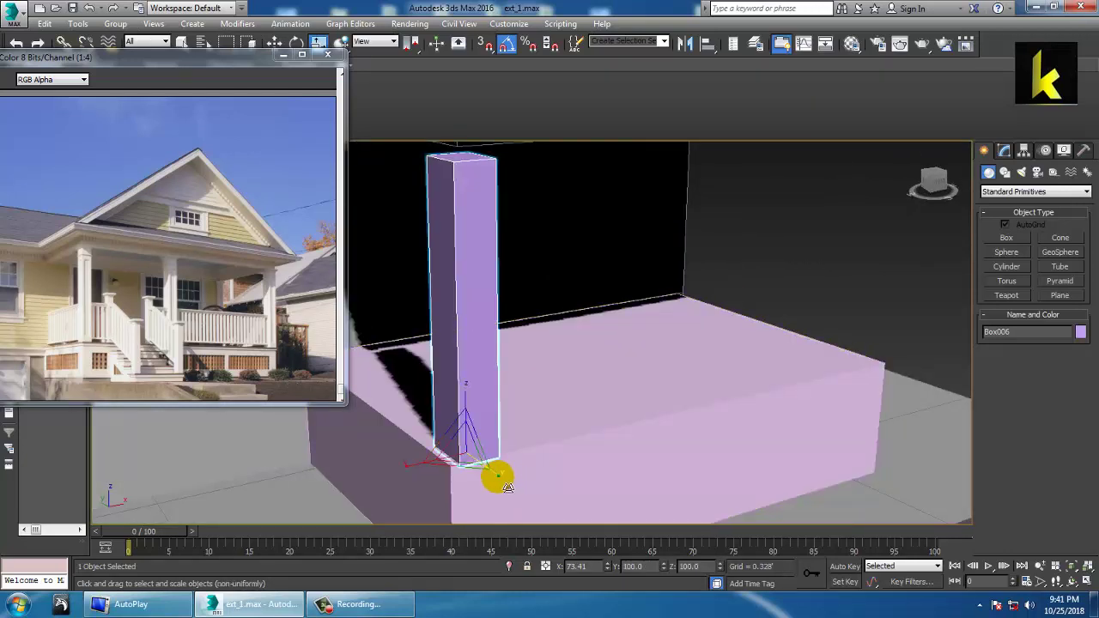
mouse_move(497, 475)
mouse_down()
mouse_move(504, 484)
mouse_move(501, 457)
mouse_up()
Move the column back to the front-left corner of the porch base, at about X -6.1', Y -18.7'.
key(w)
alt+middle_drag(482, 427, 502, 439)
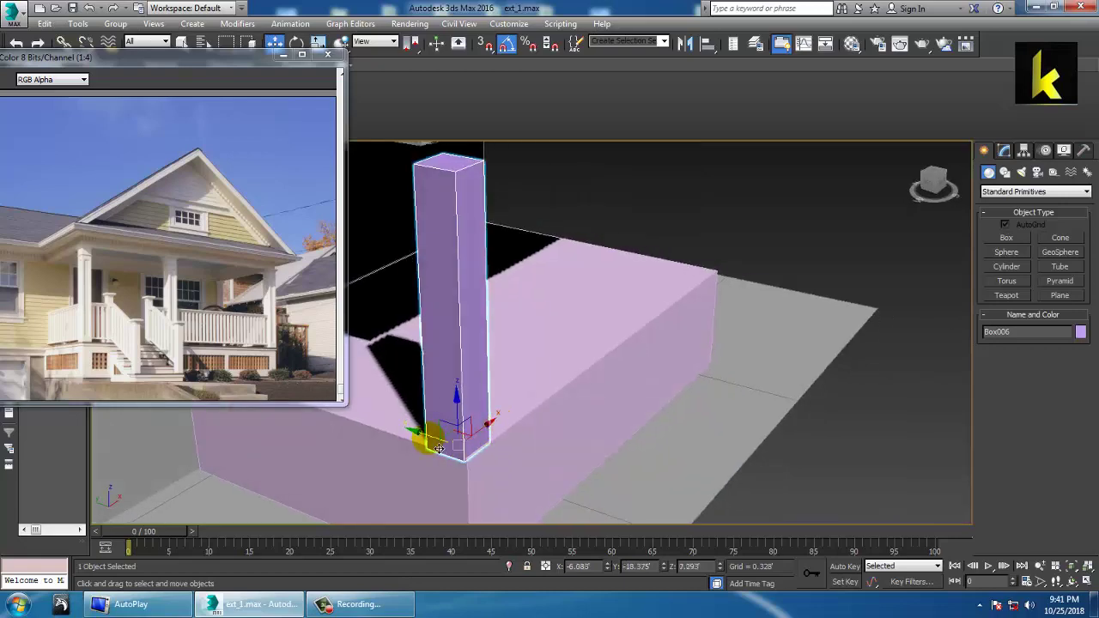
drag(438, 447, 444, 450)
Extend the porch roof forward over the column by moving its front-end vertices outward along Y to about -19.5'.
alt+middle_drag(501, 426, 665, 367)
click(574, 239)
key(1)
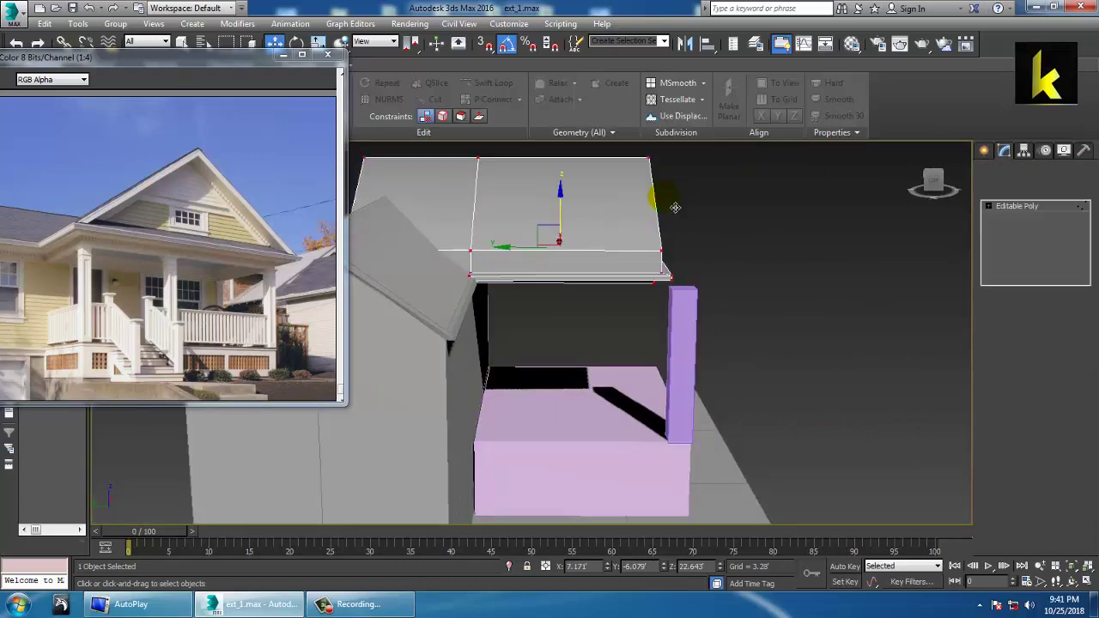
alt+middle_drag(675, 209, 659, 244)
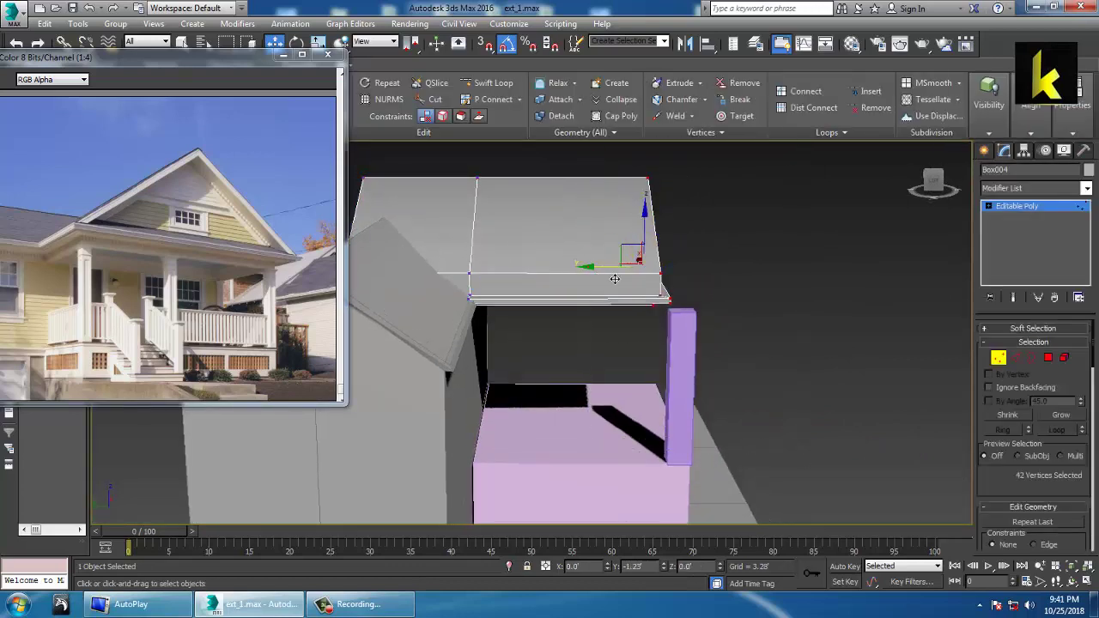
drag(615, 280, 627, 278)
alt+middle_drag(627, 278, 722, 328)
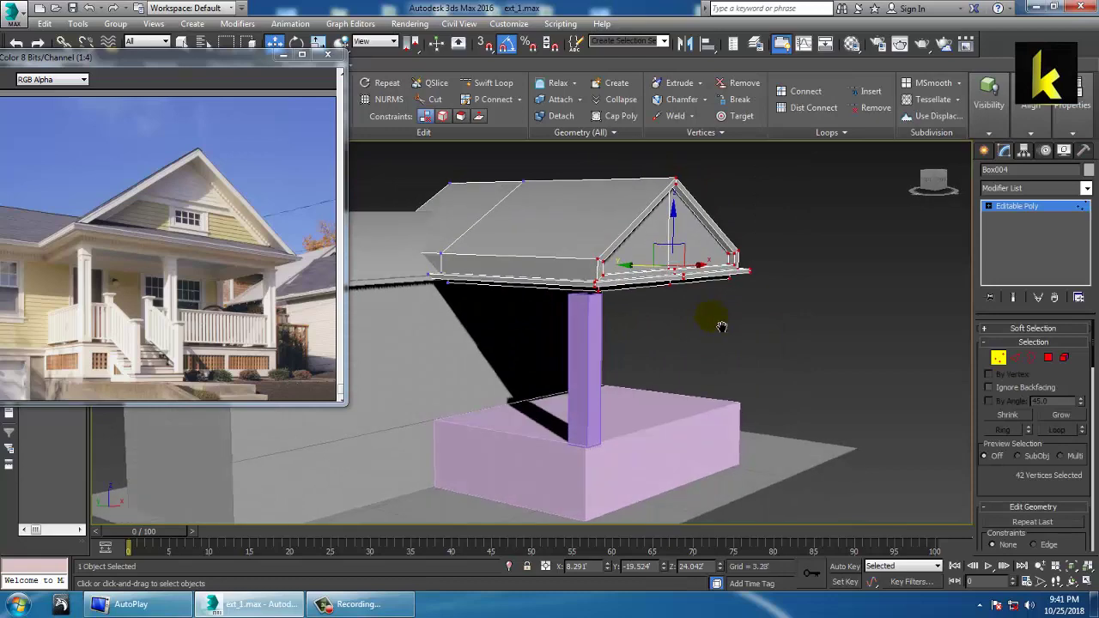
click(1031, 211)
Select the porch column and increase its height to 16.59' so it reaches into the roof.
alt+middle_drag(620, 372, 596, 378)
click(547, 357)
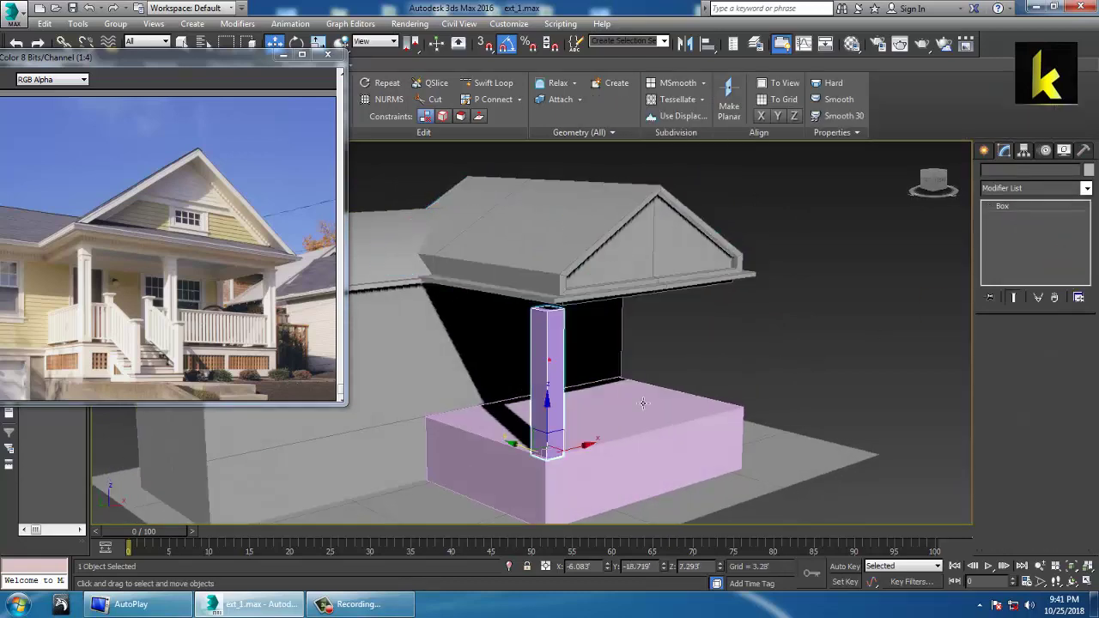
alt+middle_drag(668, 388, 644, 369)
alt+middle_drag(728, 365, 534, 340)
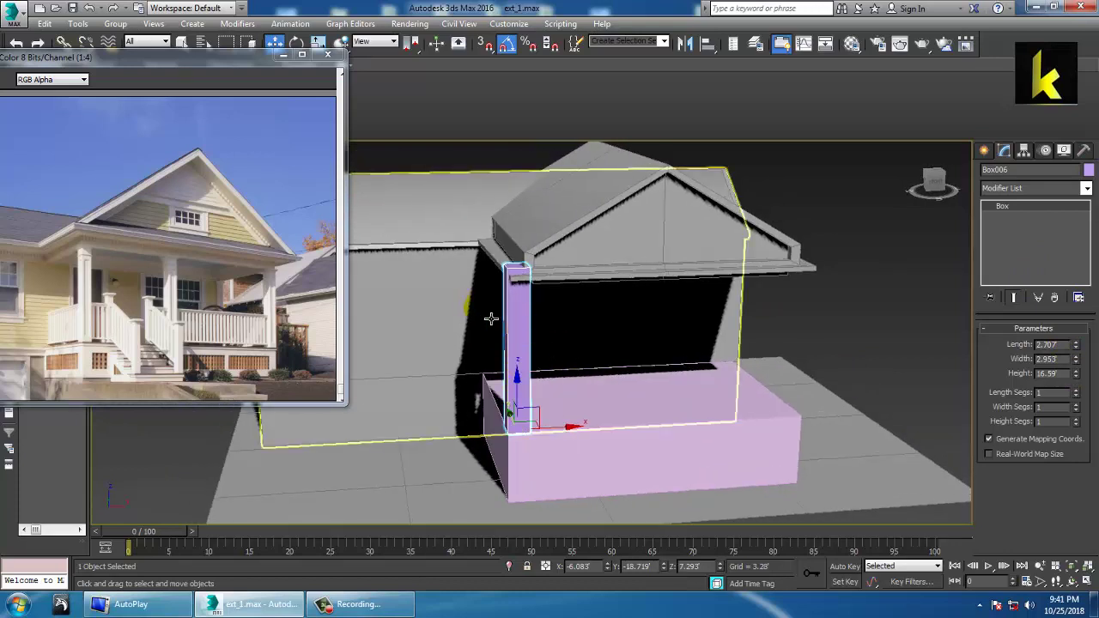
Convert the column to Editable Poly and lower its four top vertices to about Z 23.1', at the roof's underside.
right_click(511, 315)
mouse_move(584, 453)
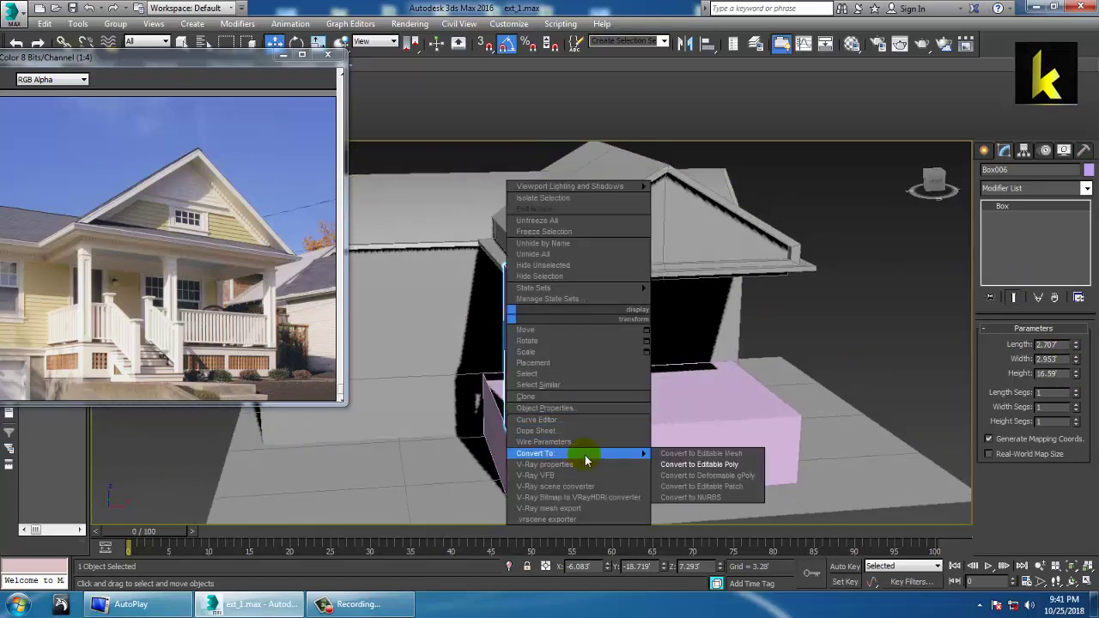
click(730, 465)
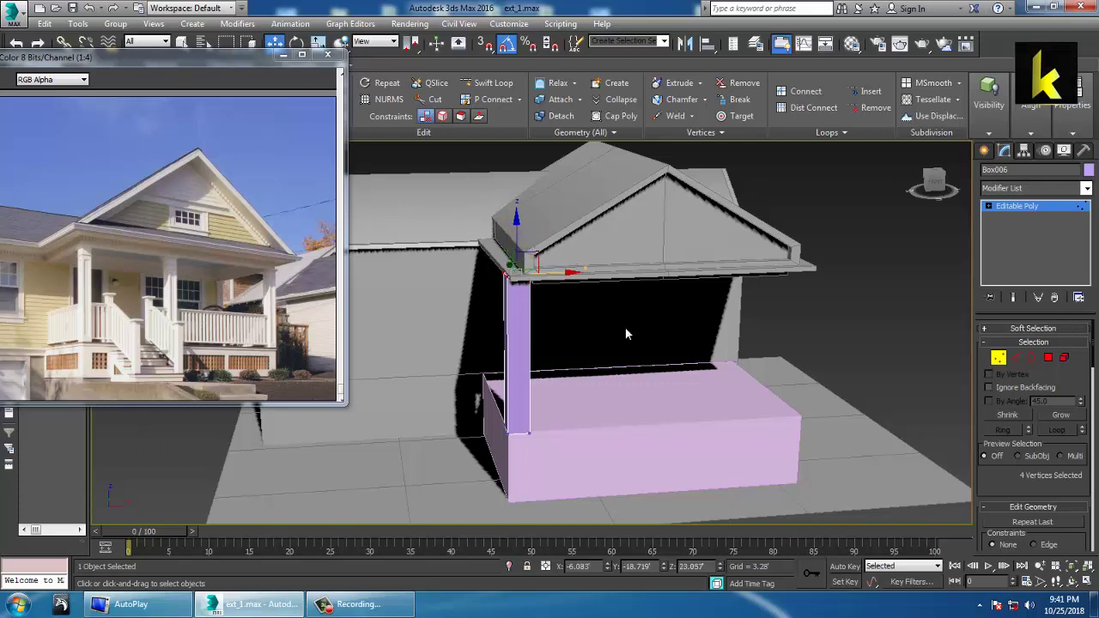
alt+middle_drag(626, 334, 655, 356)
click(1030, 206)
alt+middle_drag(641, 406, 656, 417)
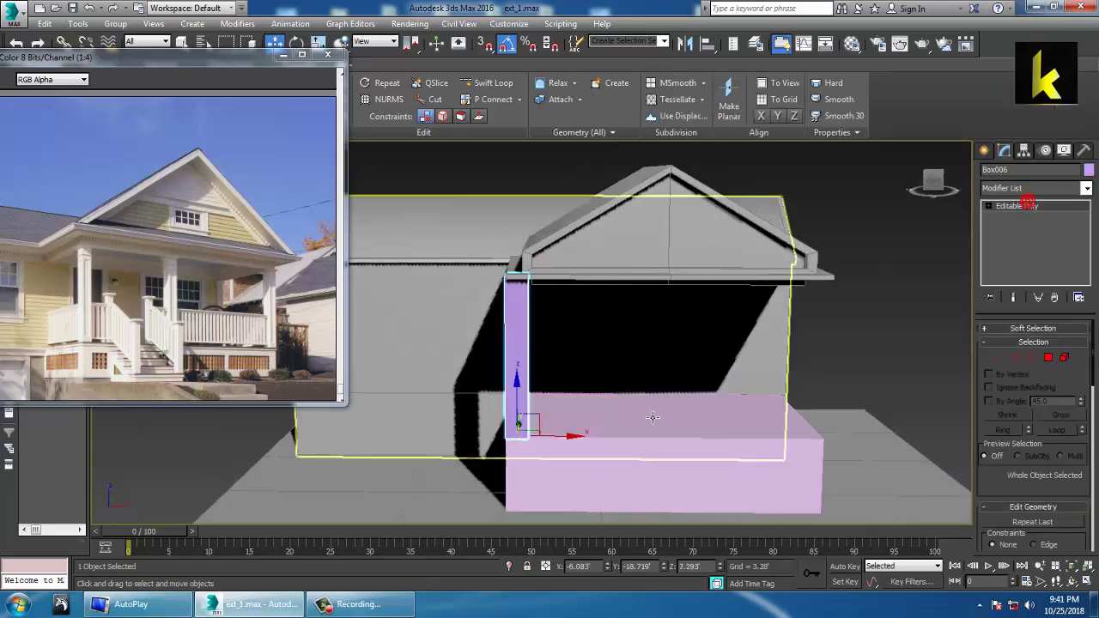
Nudge the porch column along X to about -5.74' and check its placement against the reference photo.
drag(582, 443, 585, 443)
alt+middle_drag(589, 439, 253, 338)
scroll(251, 337, up, 2)
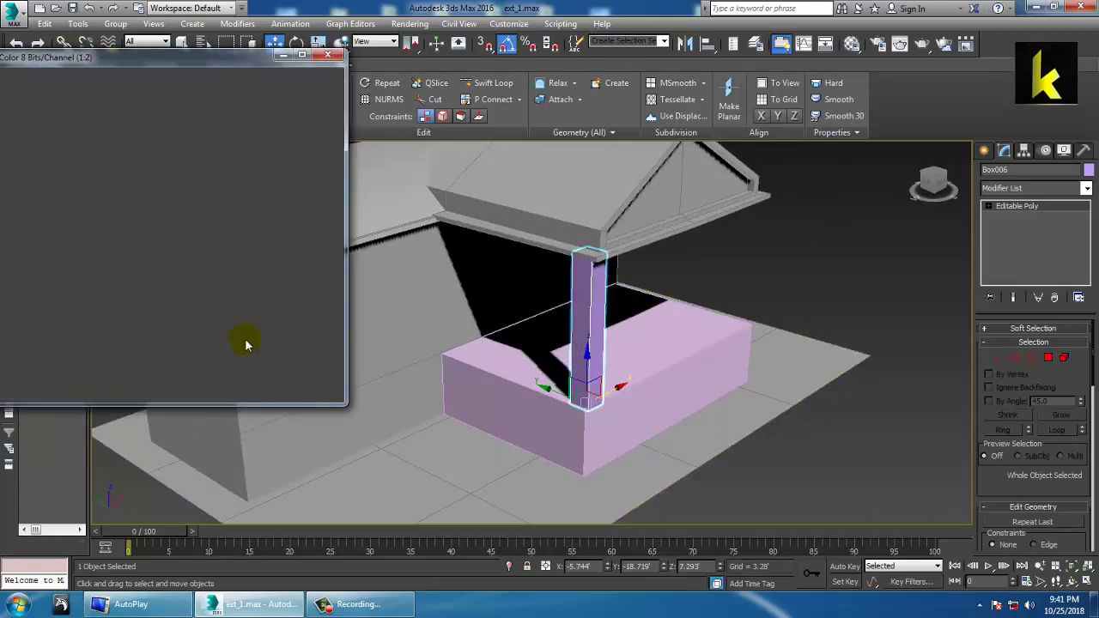
middle_drag(182, 289, 216, 283)
scroll(237, 277, down, 2)
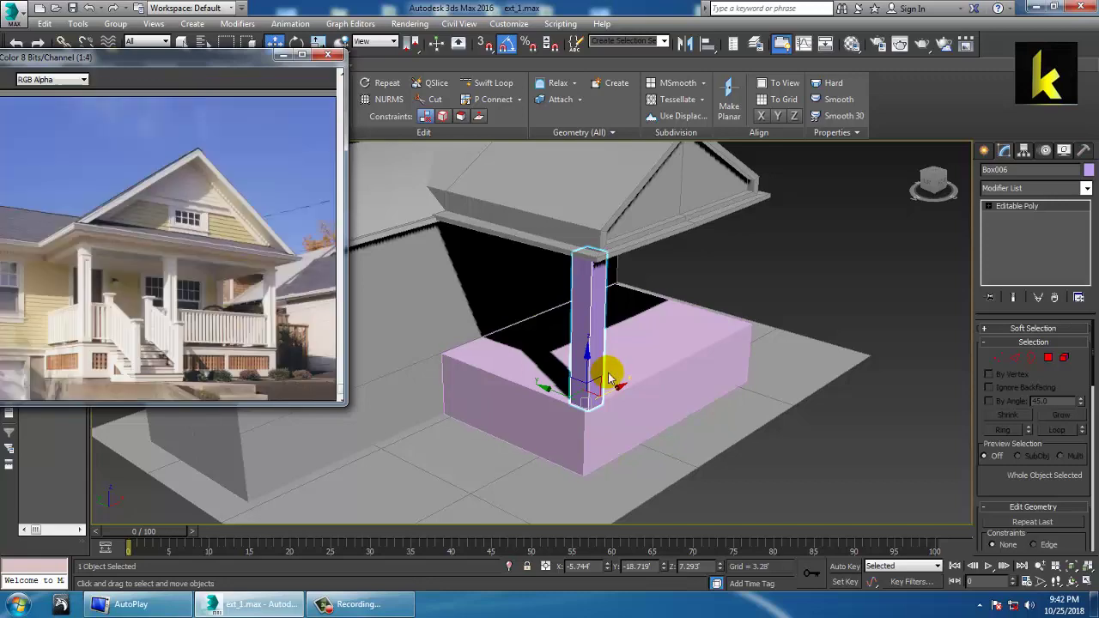
In the Left view, draw a straight horizontal line spline above the porch base, from the house wall to the column.
click(610, 345)
key(alt+w)
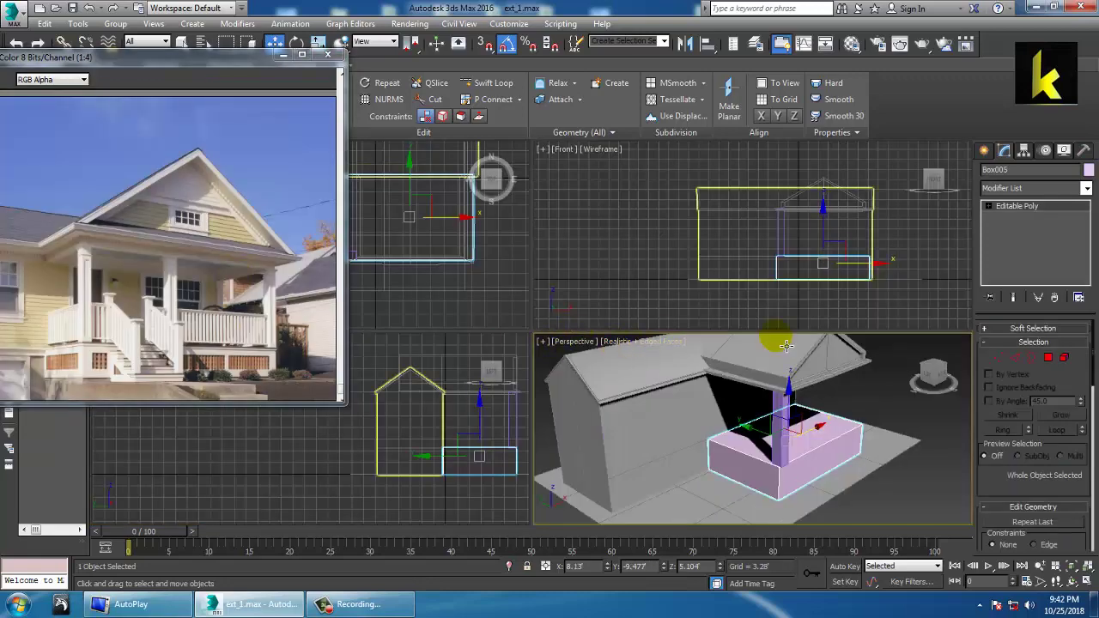
middle_drag(828, 260, 802, 260)
key(alt+w)
key(alt+w)
middle_click(438, 429)
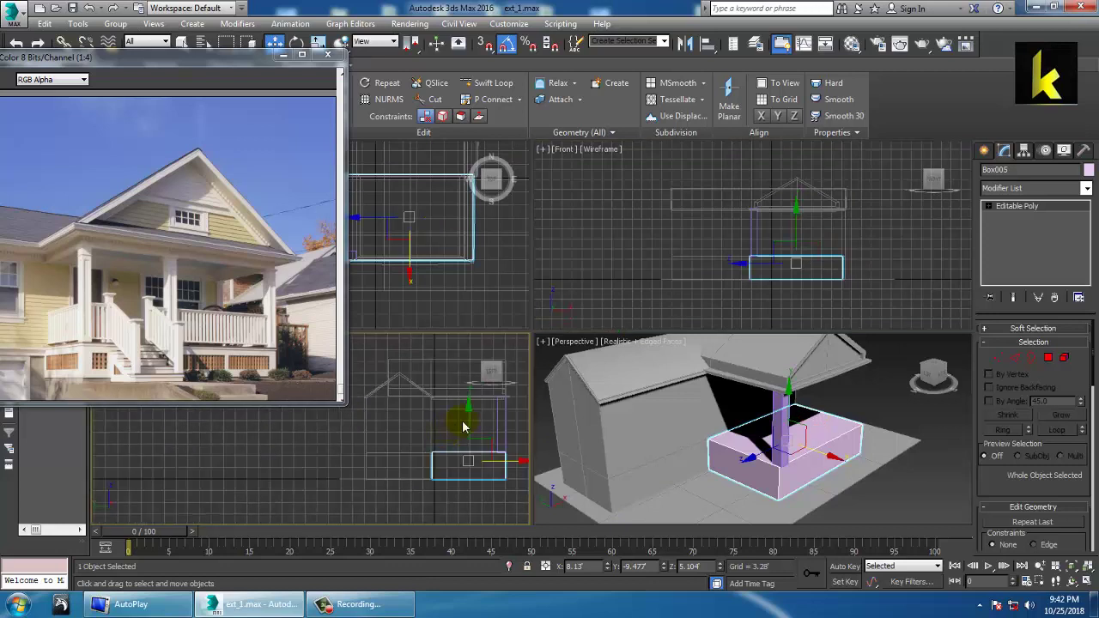
key(alt+w)
middle_drag(617, 397, 528, 404)
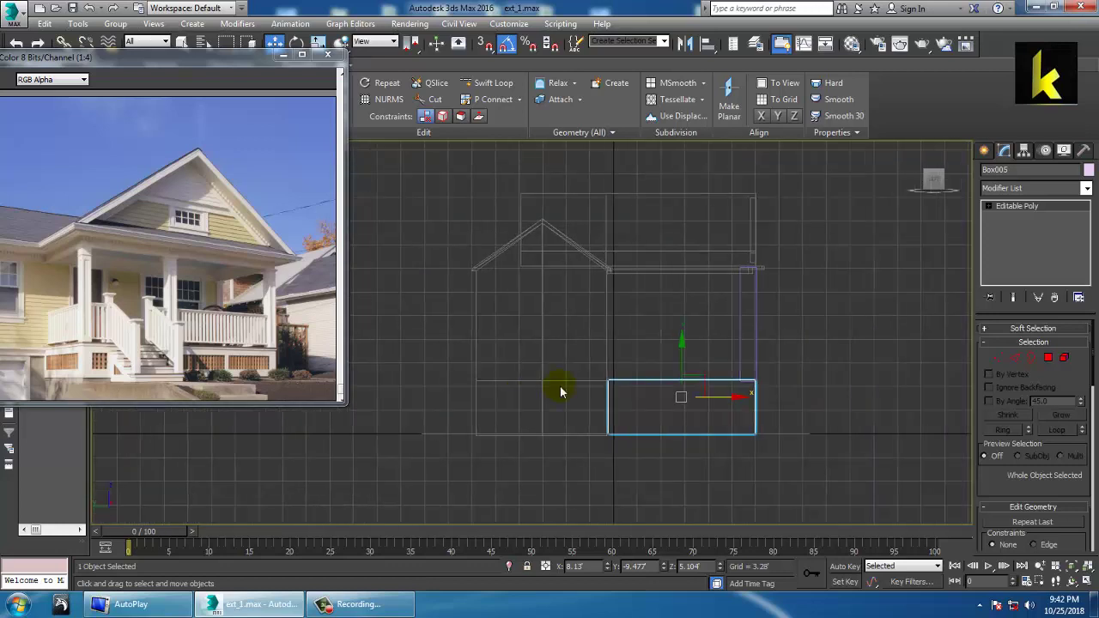
click(984, 151)
click(1005, 172)
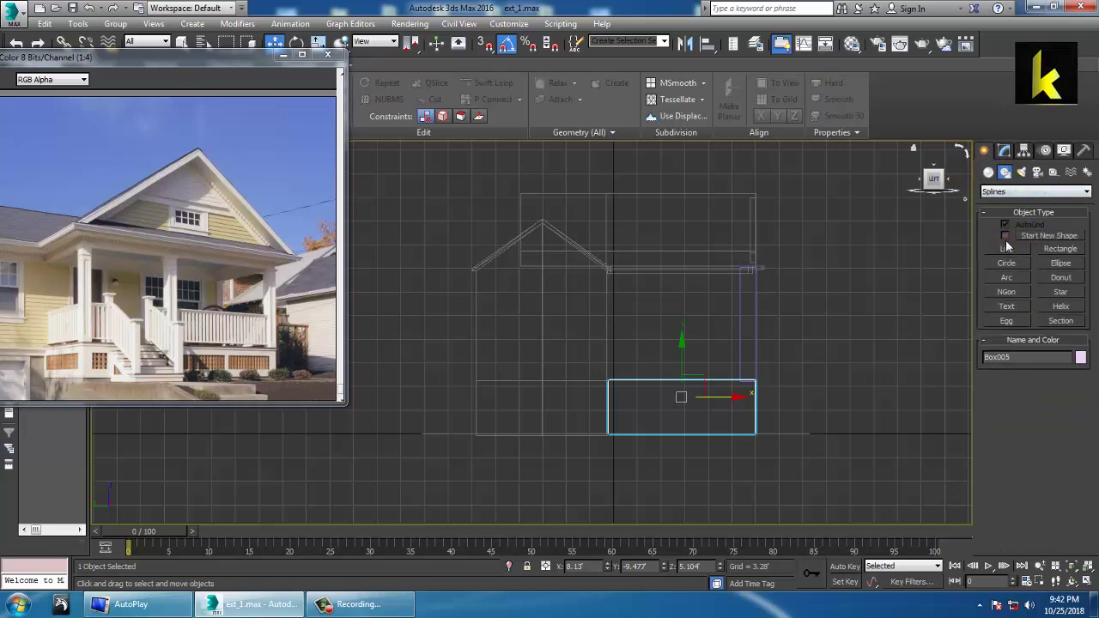
click(1007, 250)
scroll(692, 305, up, 2)
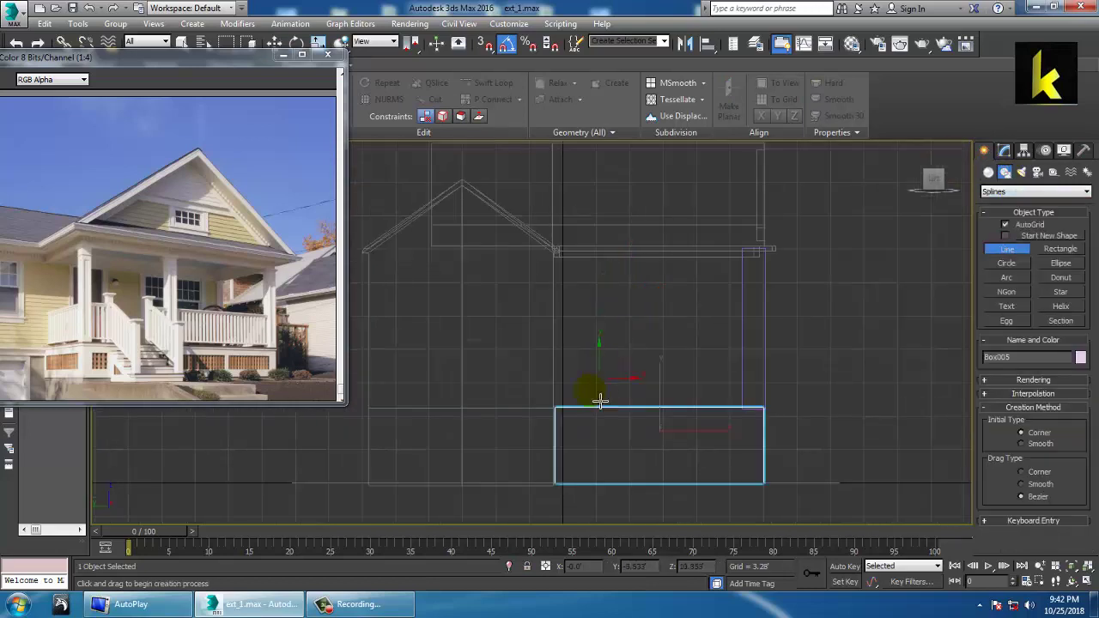
click(564, 355)
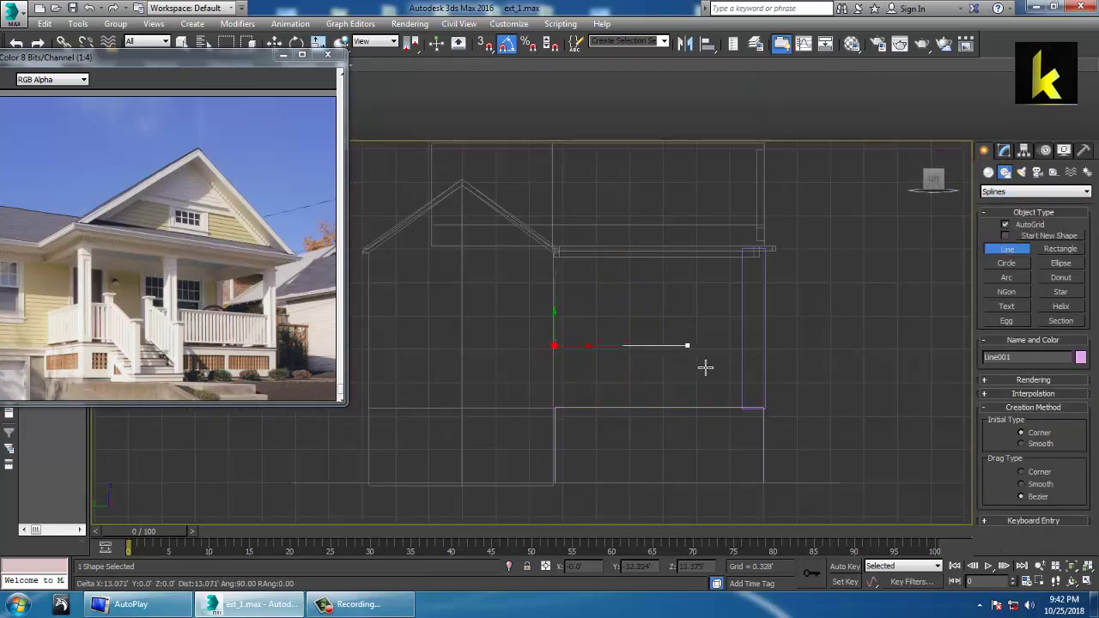
shift+click(767, 366)
right_click(766, 365)
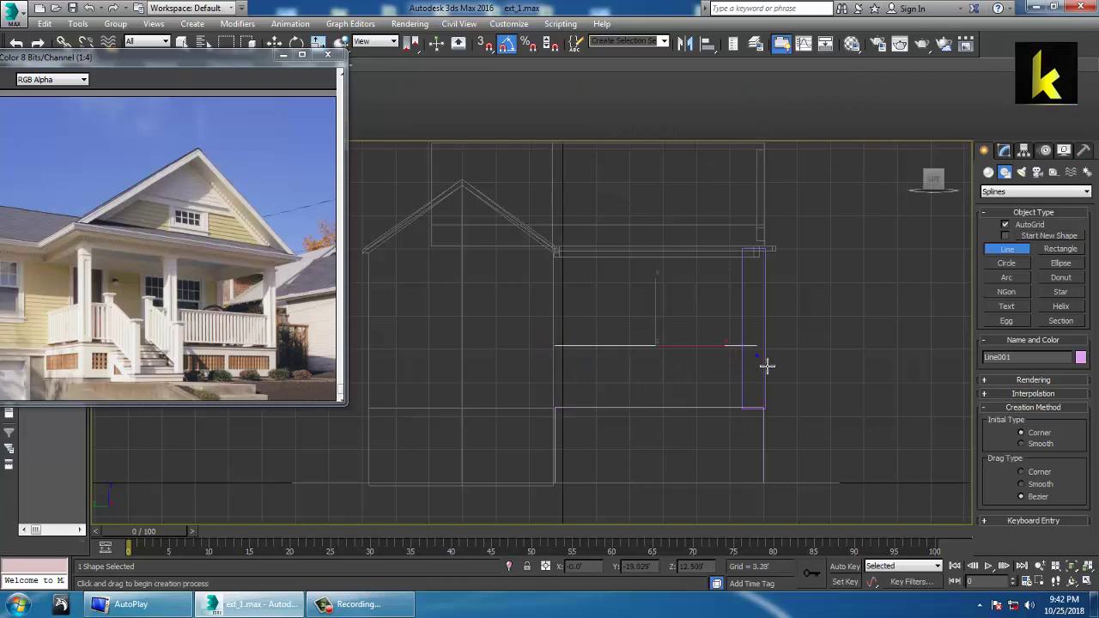
right_click(766, 366)
Enable the rail line's rendering in the viewport and give it a rectangular cross-section.
key(alt+w)
alt+middle_drag(816, 440, 714, 389)
key(alt+w)
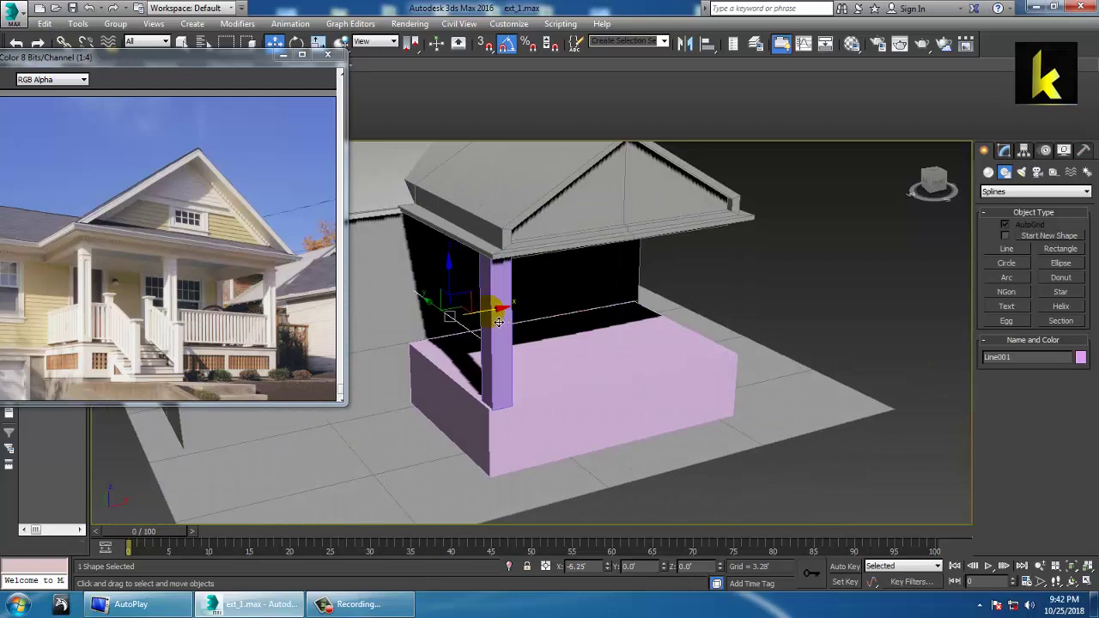
alt+middle_drag(511, 322, 557, 326)
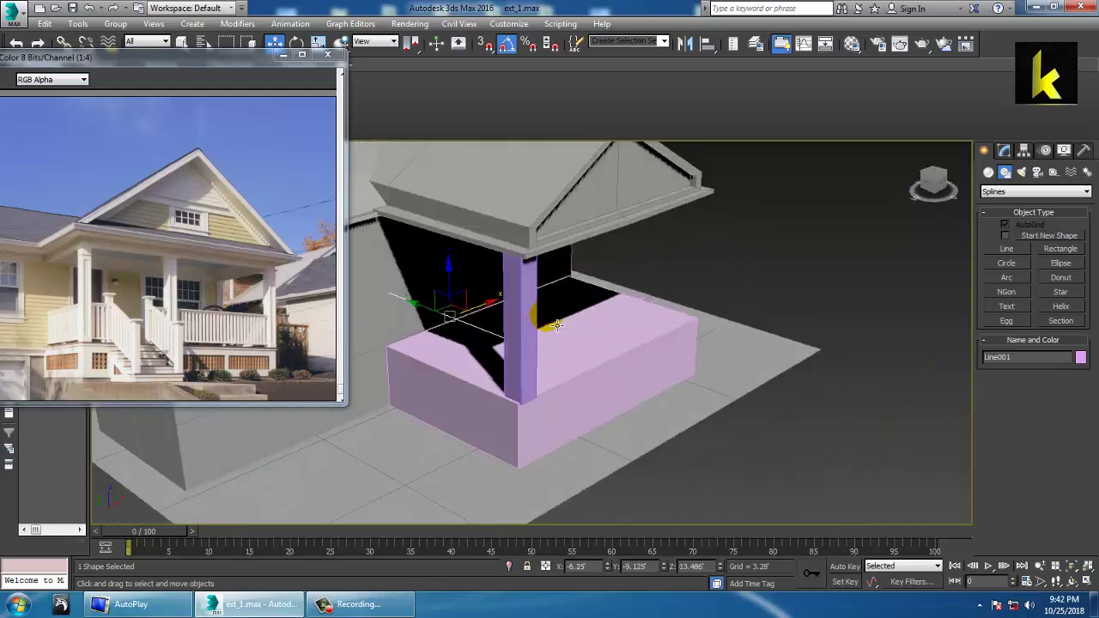
click(1004, 150)
click(1001, 326)
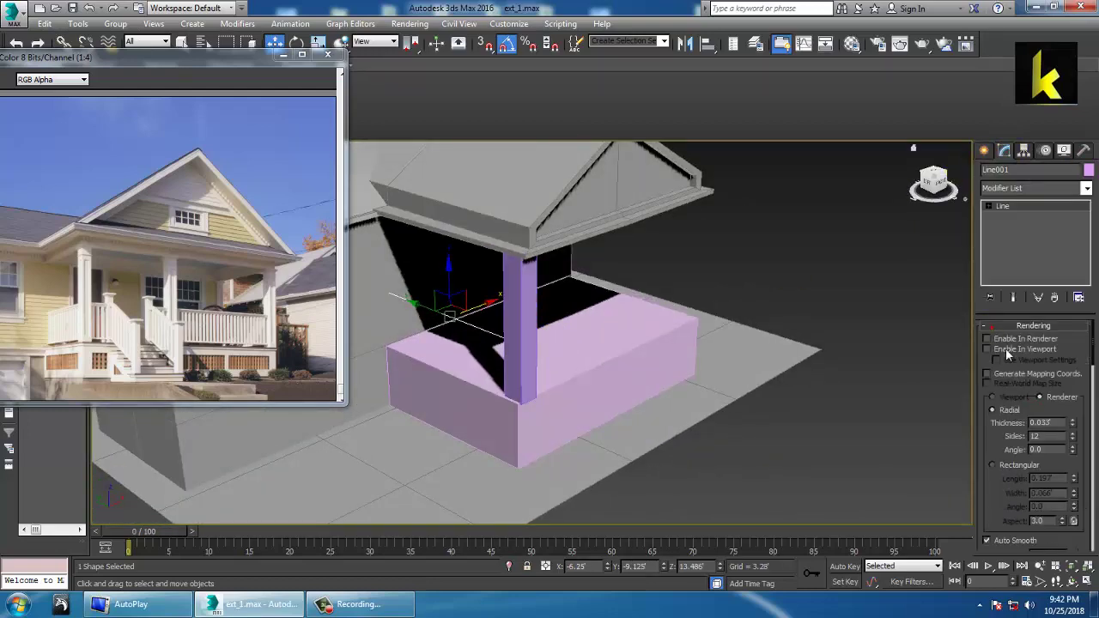
click(1028, 464)
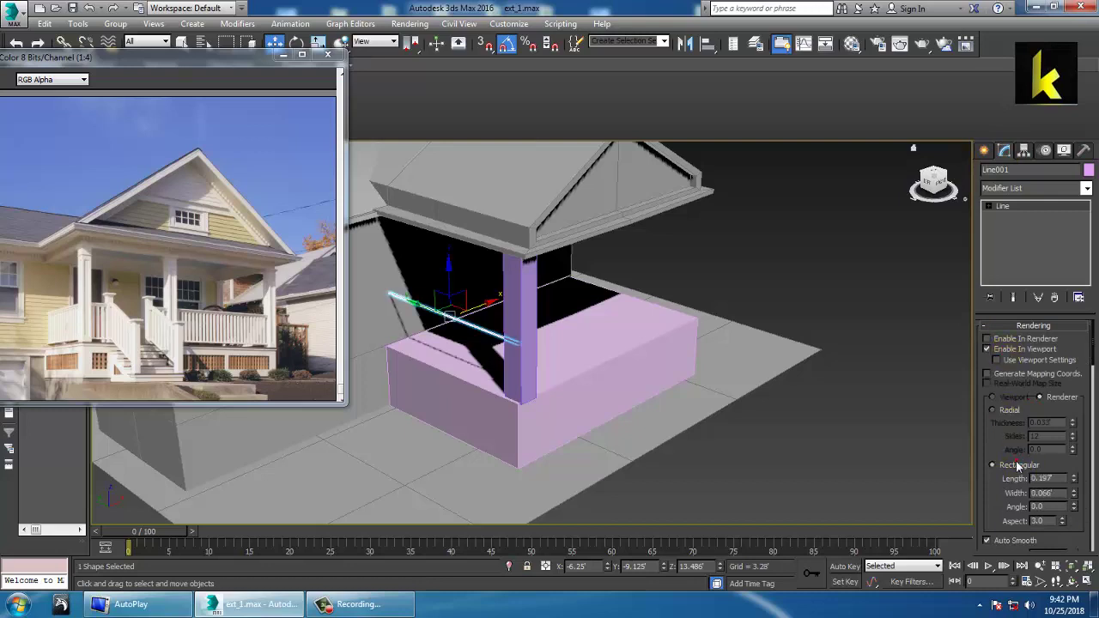
Thicken the rail's rectangular section to a length of 0.471' and a width of 0.501'.
scroll(632, 309, up, 2)
scroll(799, 319, up, 8)
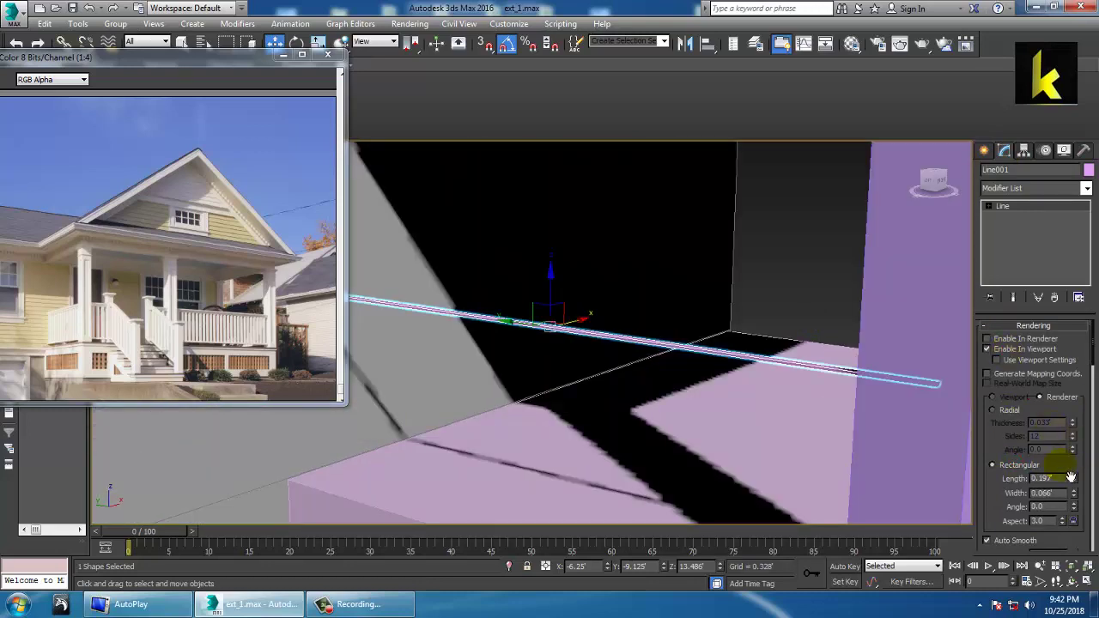
drag(1075, 484, 28, 520)
drag(34, 465, 33, 450)
scroll(481, 448, down, 5)
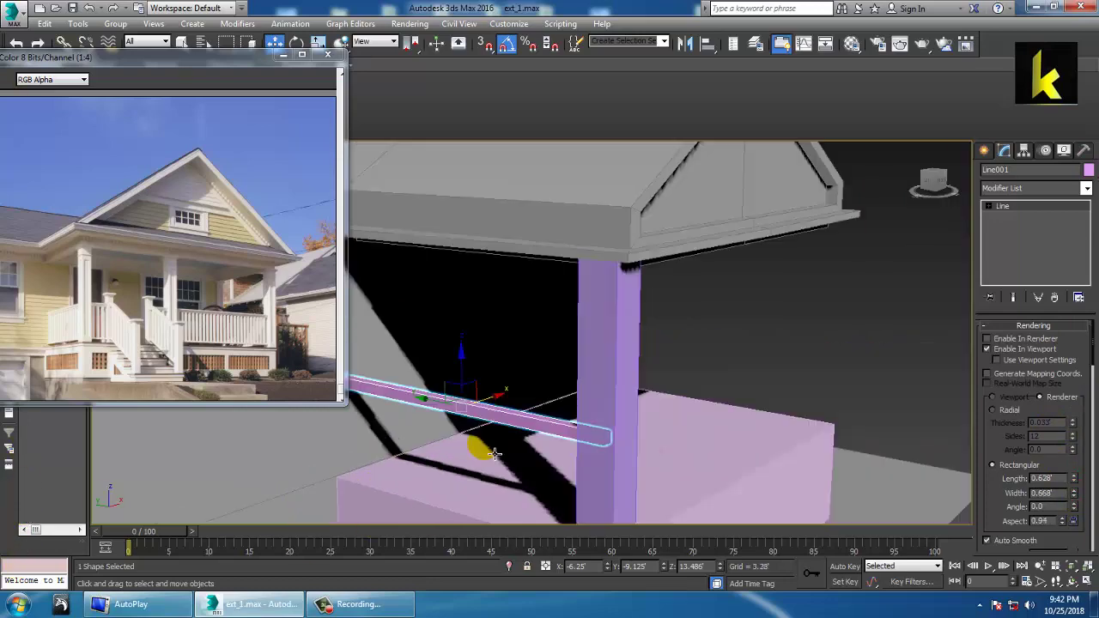
alt+middle_drag(483, 449, 501, 441)
alt+middle_drag(561, 333, 562, 327)
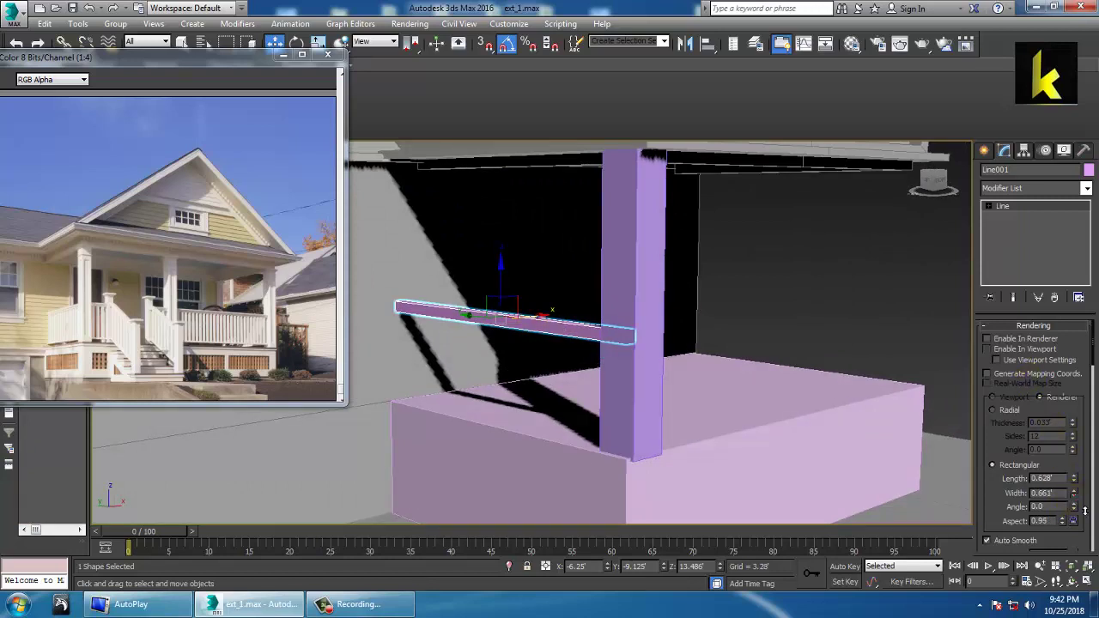
drag(1084, 511, 1085, 524)
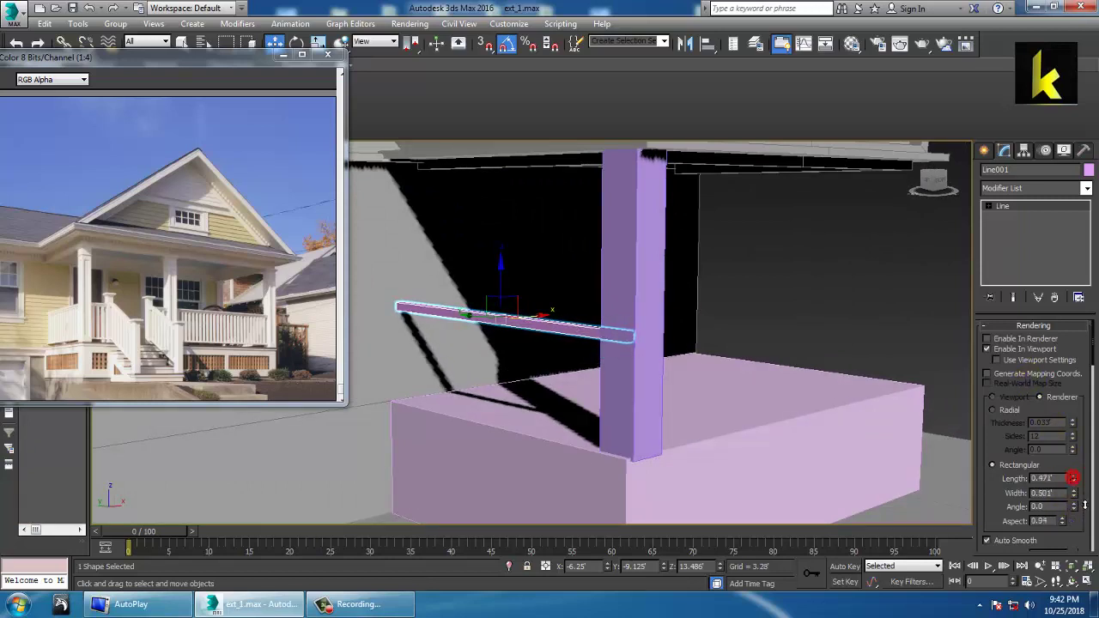
Copy the rail straight down to about Z 8.23' as a lower rail just above the porch base.
mouse_move(510, 279)
shift+mouse_down()
mouse_move(507, 346)
mouse_move(524, 368)
shift+mouse_up()
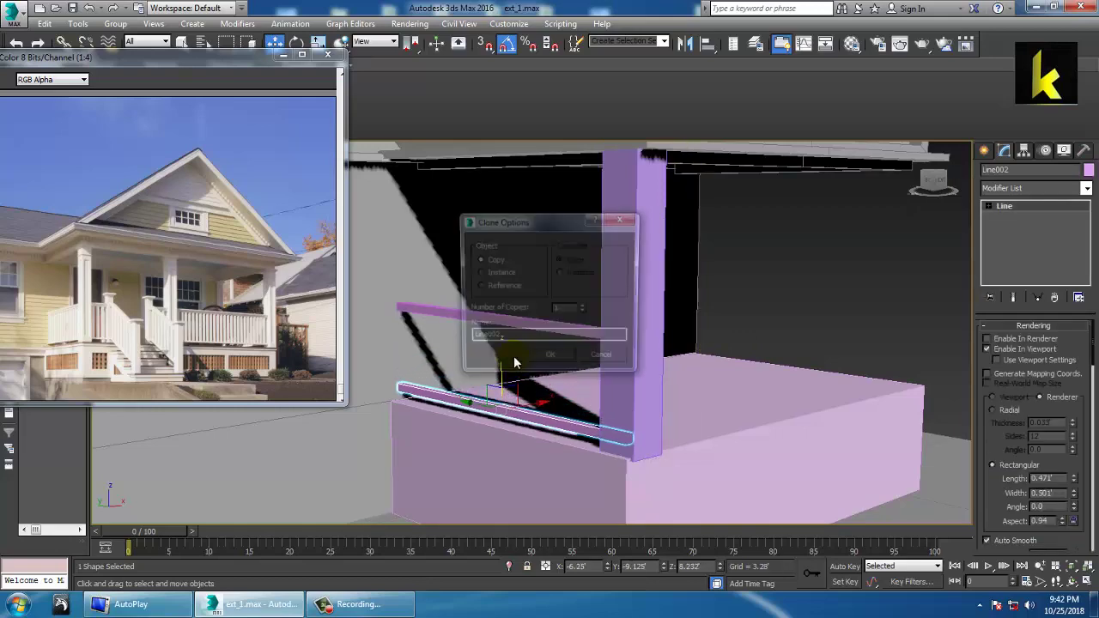
click(544, 361)
In the Left view, draw a vertical baluster line about 5.24' long between the upper and lower rails, near the column.
key(alt+w)
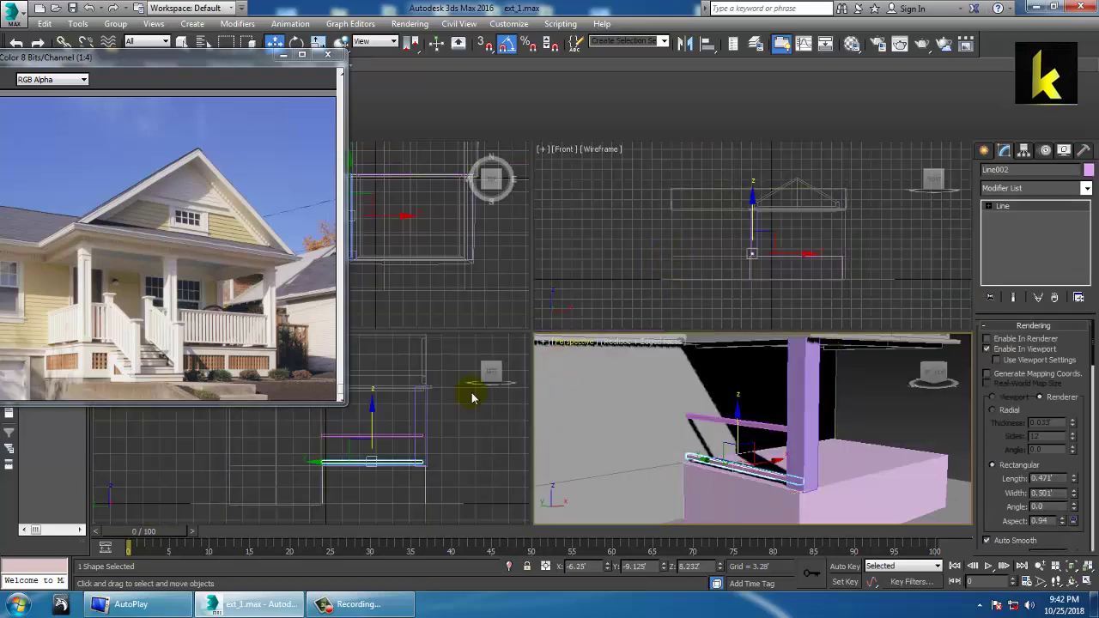
right_click(429, 412)
key(alt+w)
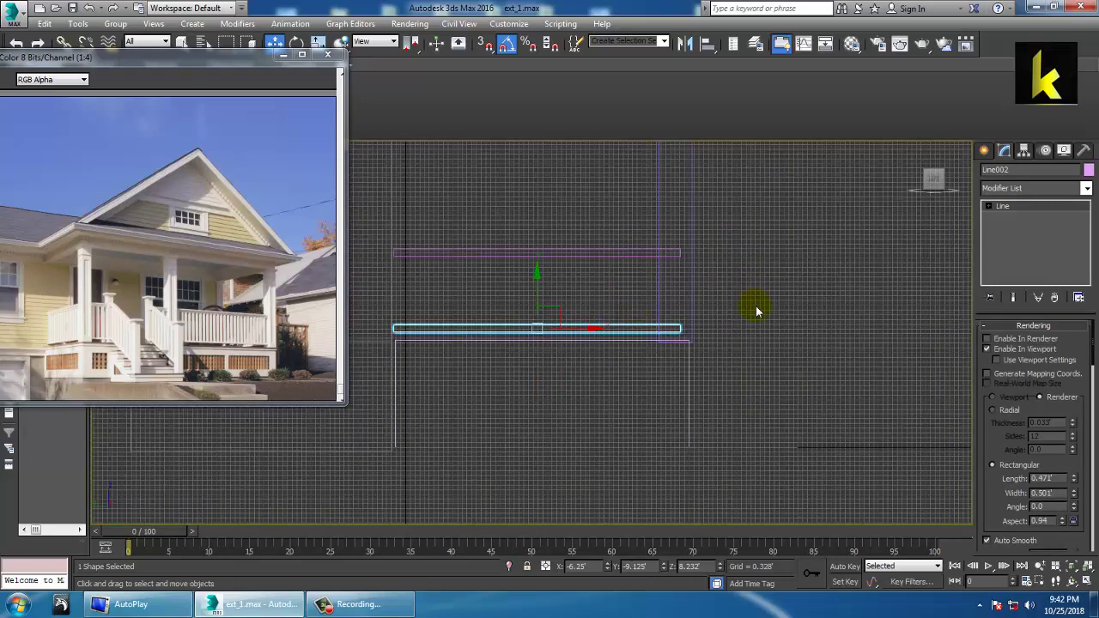
scroll(756, 312, up, 2)
scroll(687, 348, up, 2)
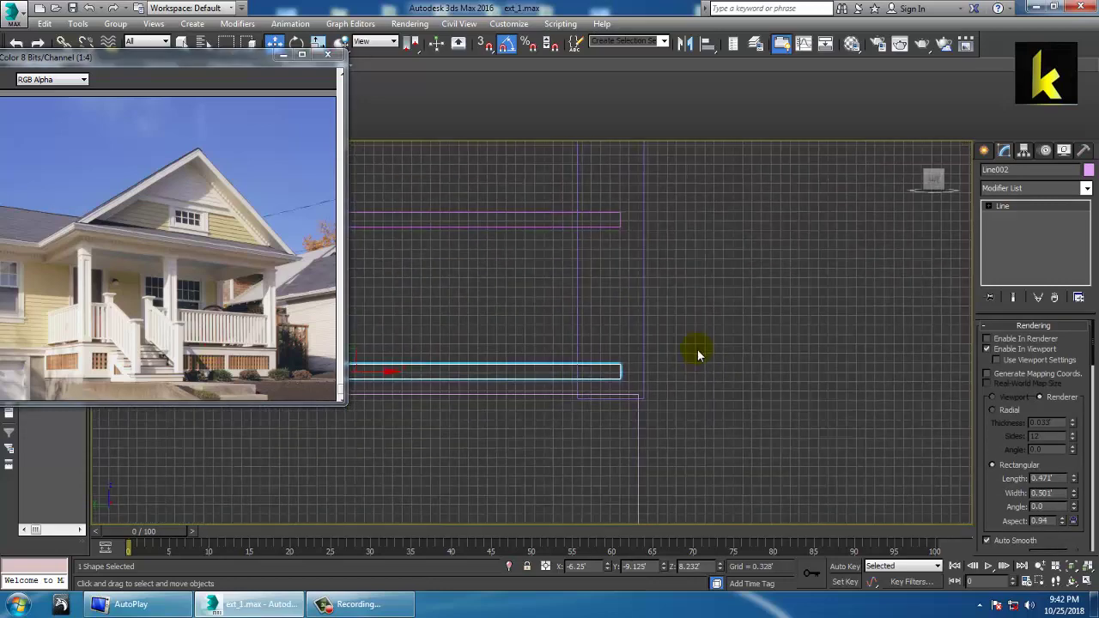
click(984, 151)
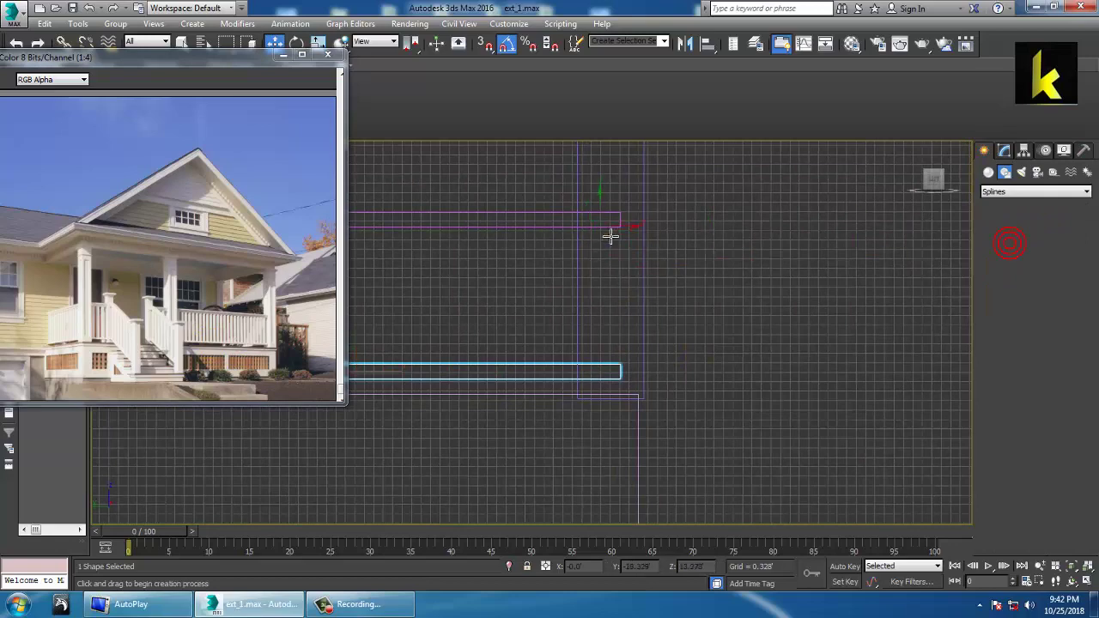
click(602, 222)
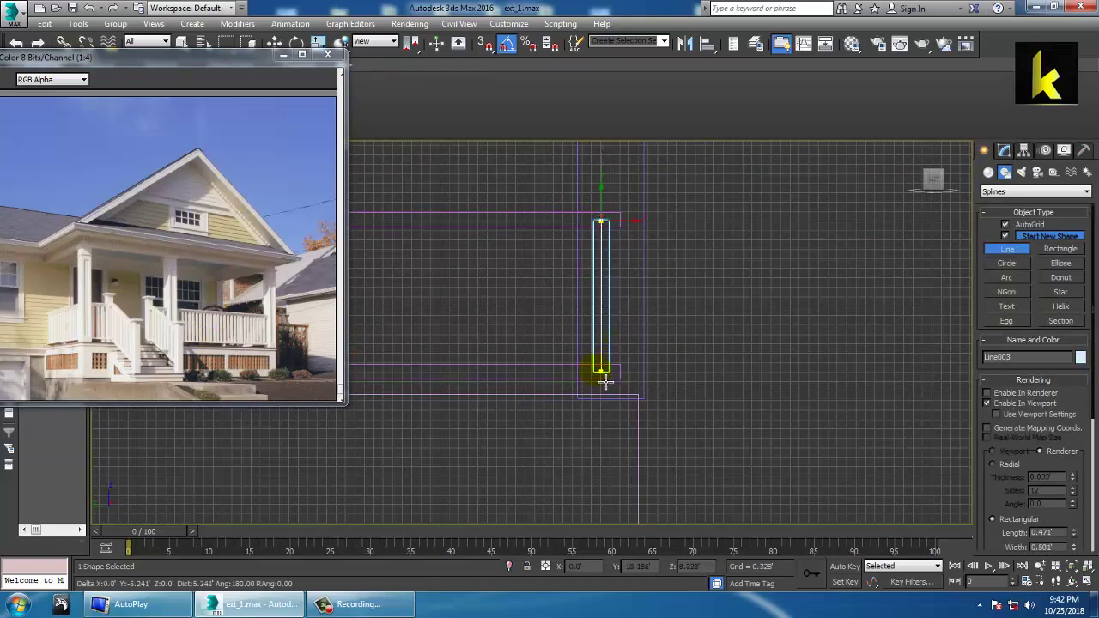
right_click(605, 382)
key(w)
Examine the new baluster in perspective and compare it with the porch railing in the enlarged reference photo.
key(alt+w)
right_click(916, 472)
key(alt+w)
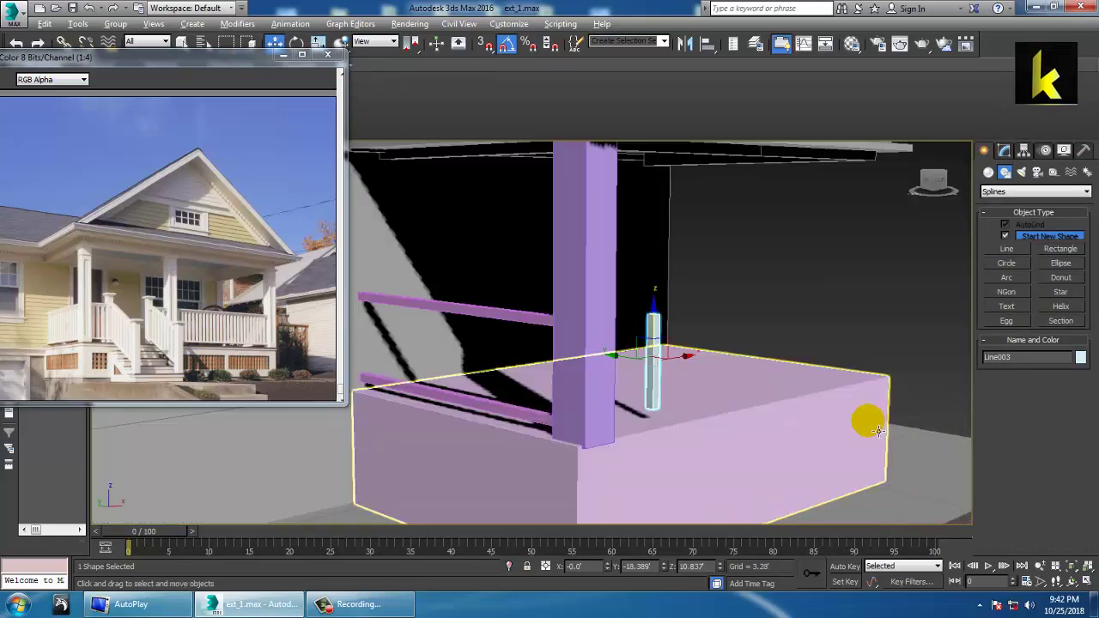
alt+middle_drag(866, 420, 834, 424)
click(1004, 151)
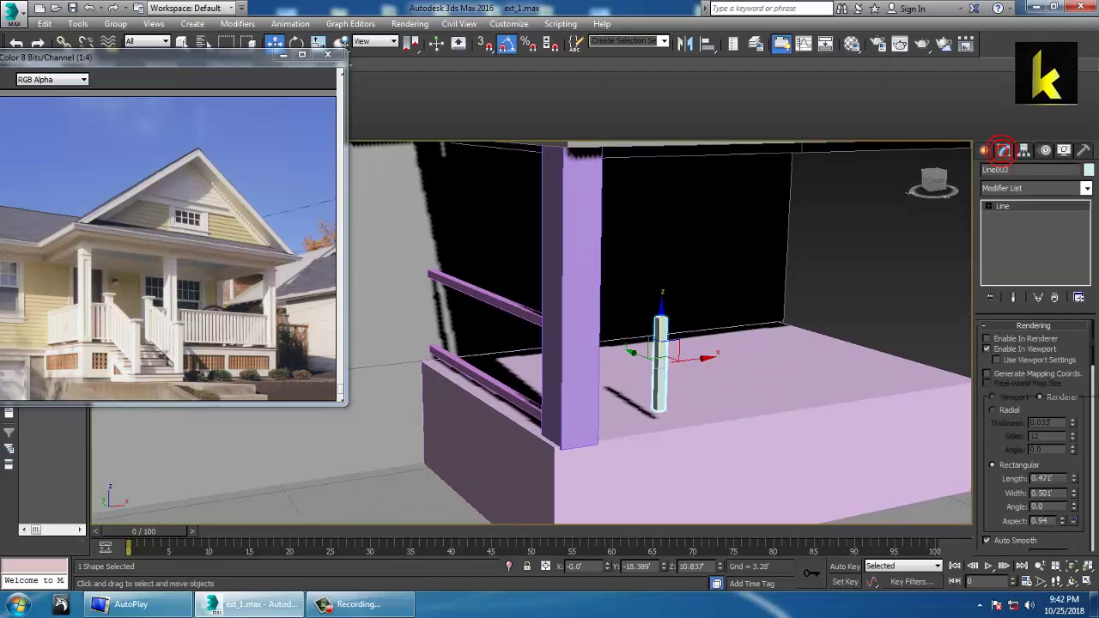
ctrl+click(54, 300)
ctrl+click(189, 307)
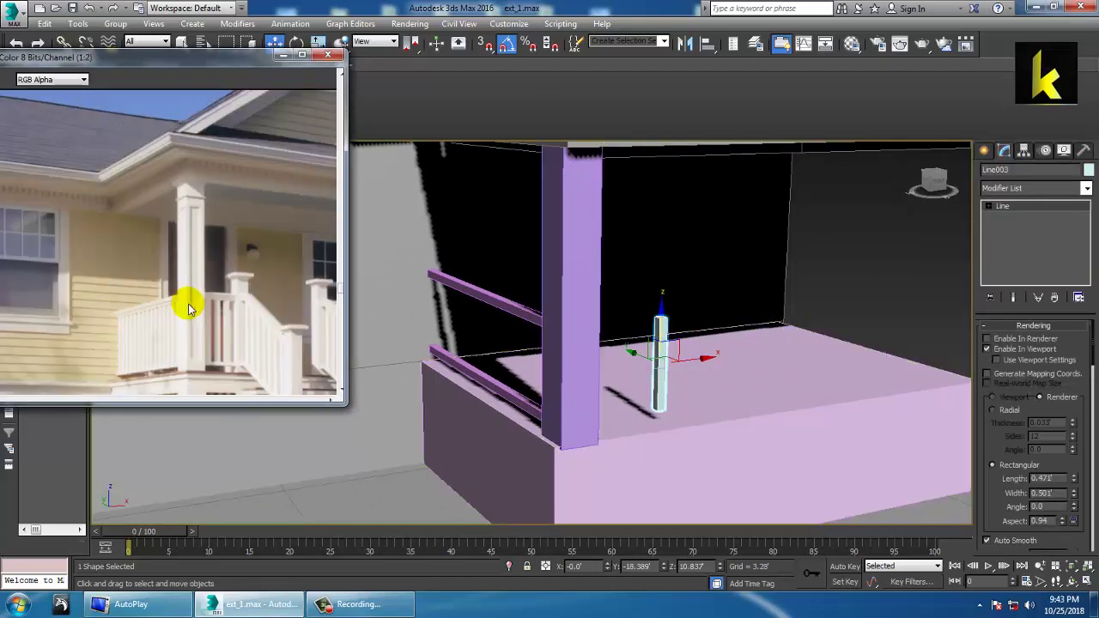
ctrl+click(146, 334)
Select the upper and lower porch rails and convert both to Editable Poly.
scroll(147, 333, down, 1)
alt+middle_drag(545, 328, 589, 347)
click(555, 345)
ctrl+click(520, 411)
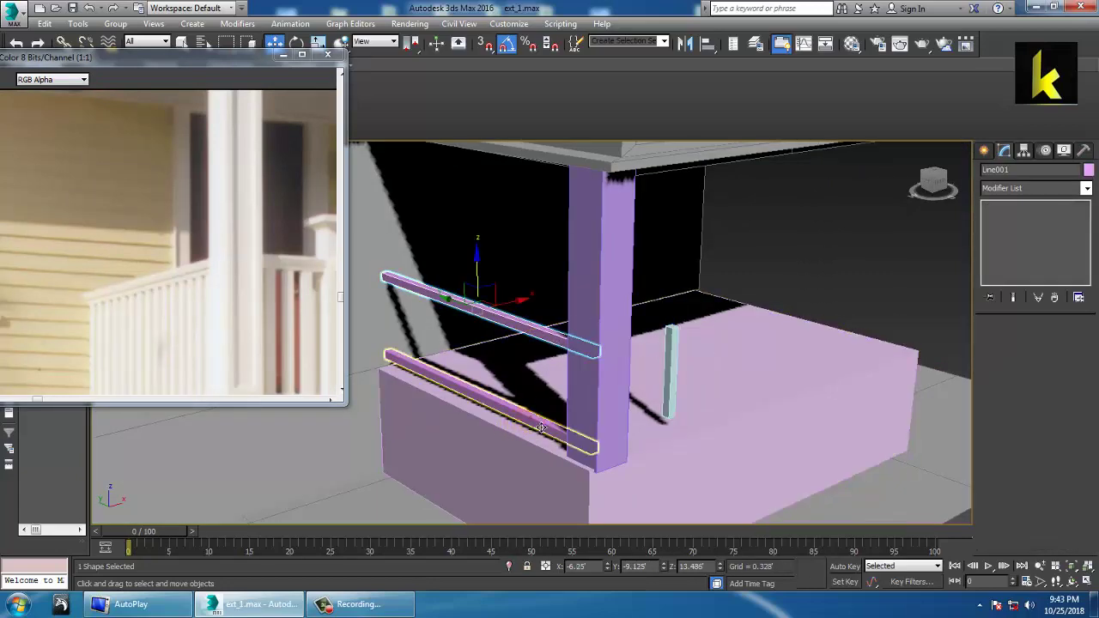
right_click(529, 379)
mouse_move(666, 520)
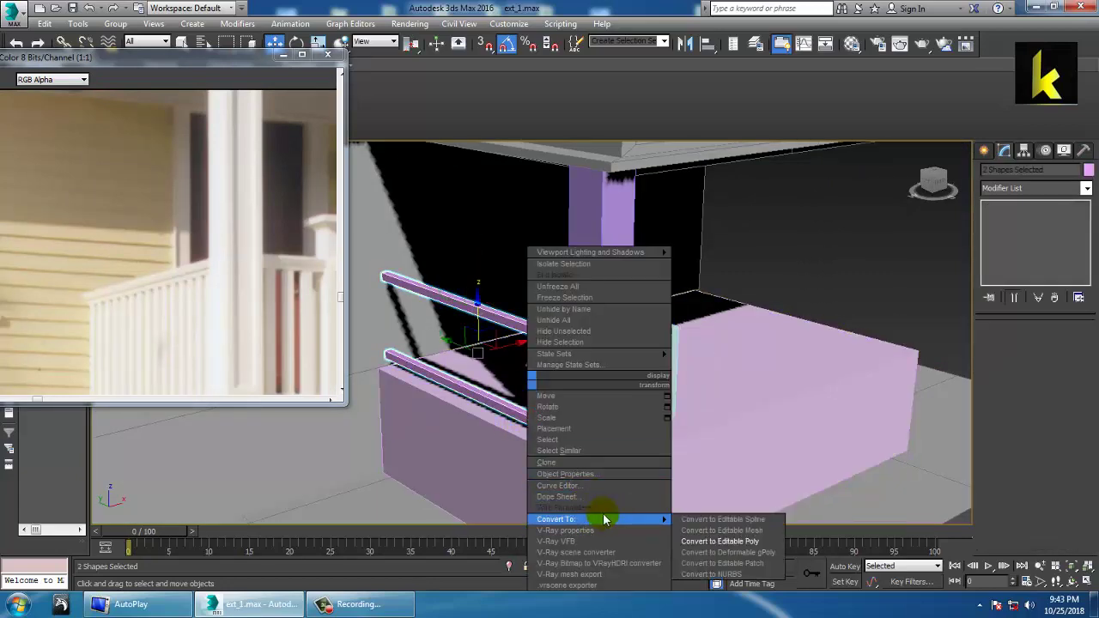
click(708, 542)
Select the upper rail alone and isolate it with its front end in view.
alt+middle_drag(635, 446, 607, 329)
click(571, 327)
scroll(606, 329, up, 4)
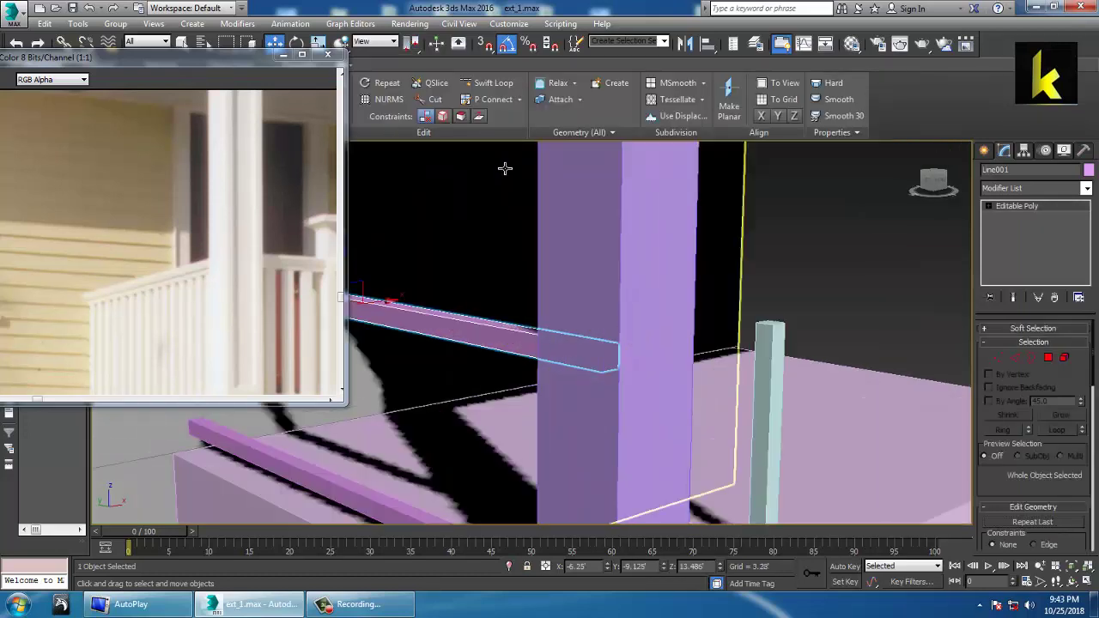
click(490, 83)
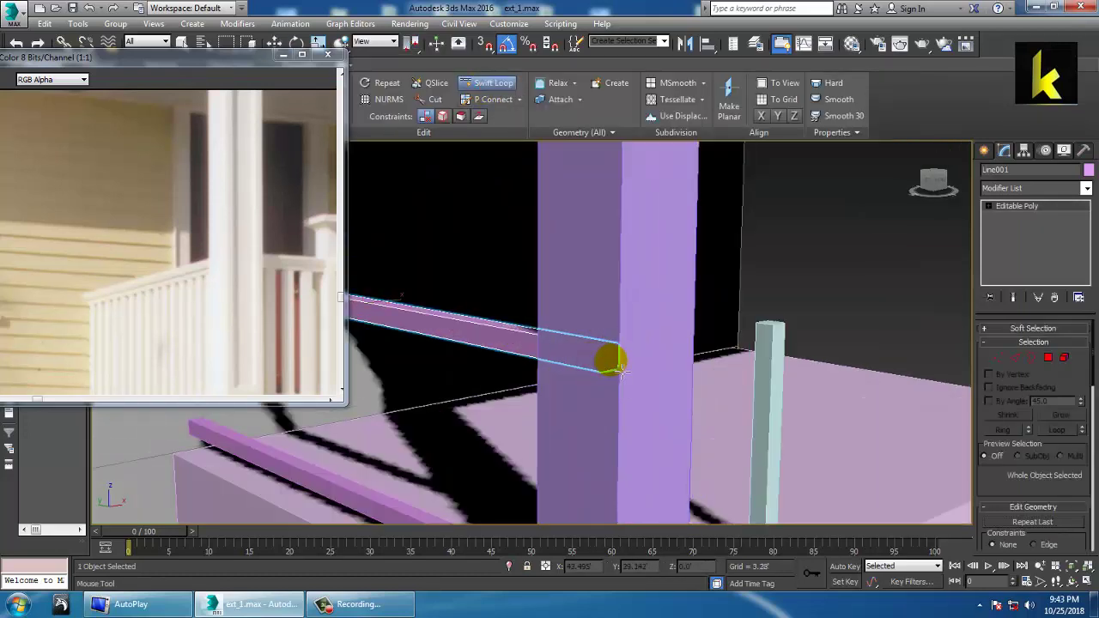
alt+middle_drag(618, 365, 620, 341)
key(alt+q)
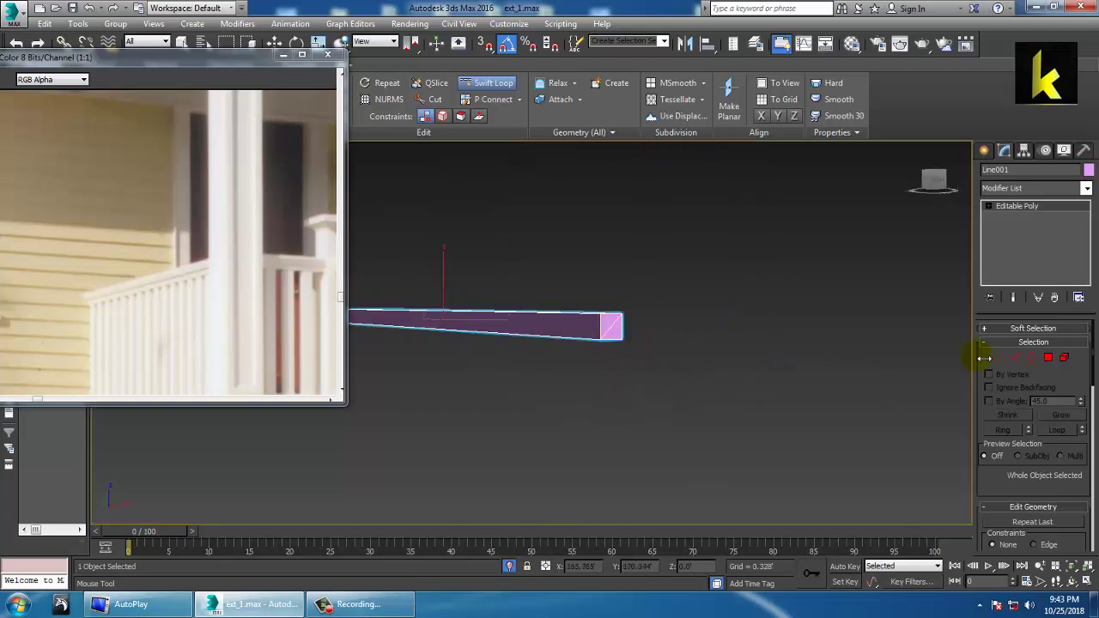
Connect the upper rail's side edges with one segment, scale the new edges to about 140% in X, and end isolation.
click(1015, 357)
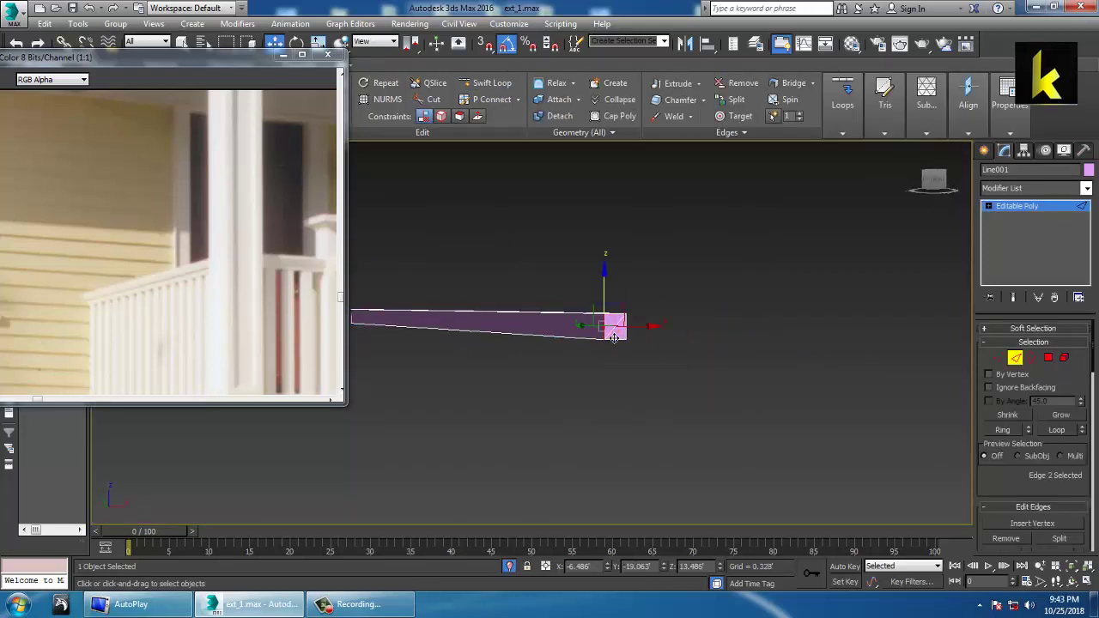
drag(1016, 488, 1028, 378)
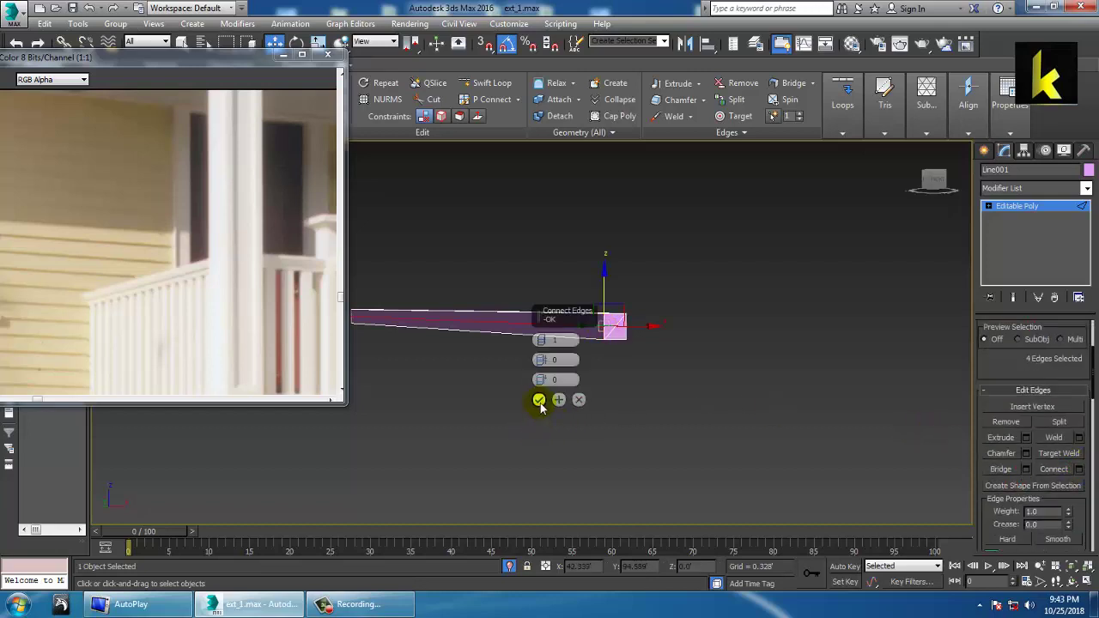
click(538, 400)
key(w)
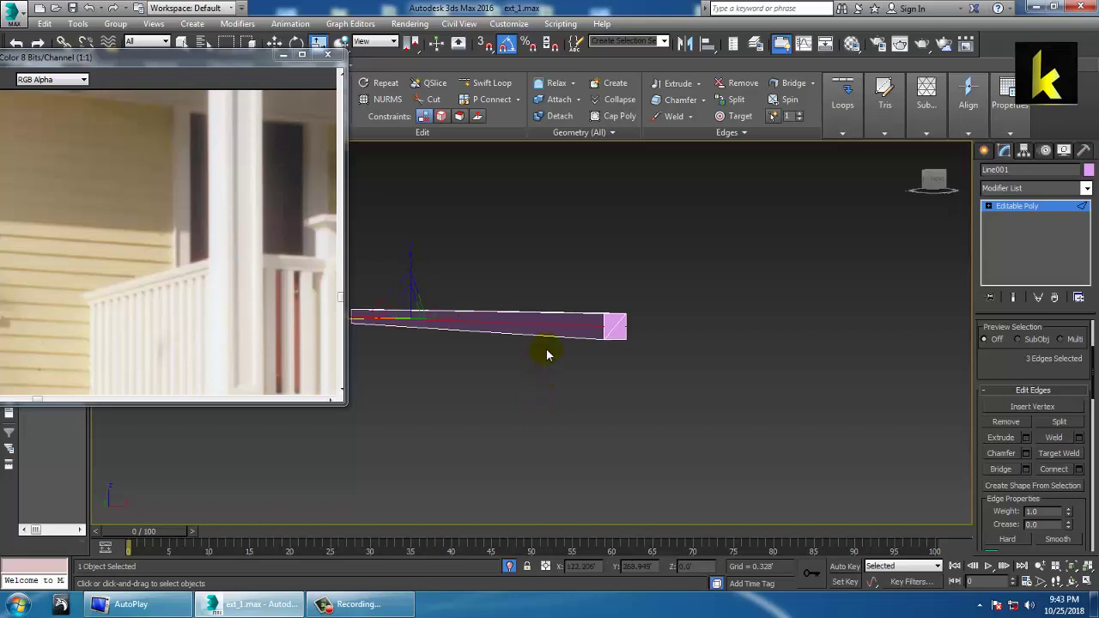
mouse_move(548, 356)
alt+middle_down()
mouse_move(523, 369)
mouse_move(351, 350)
mouse_move(364, 334)
alt+middle_up()
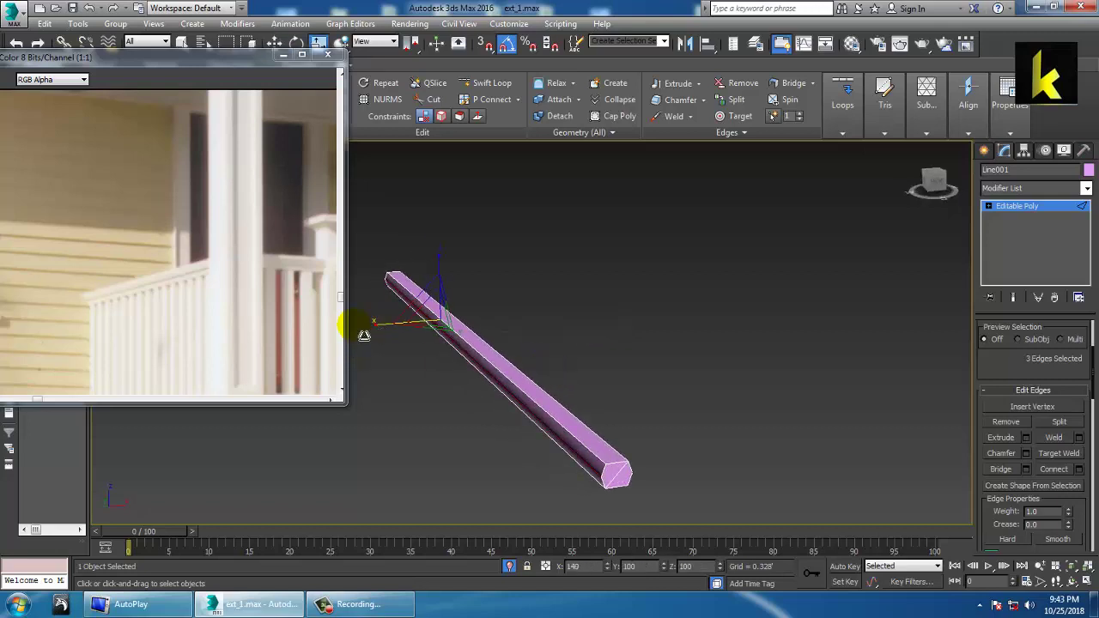
click(1028, 215)
right_click(618, 381)
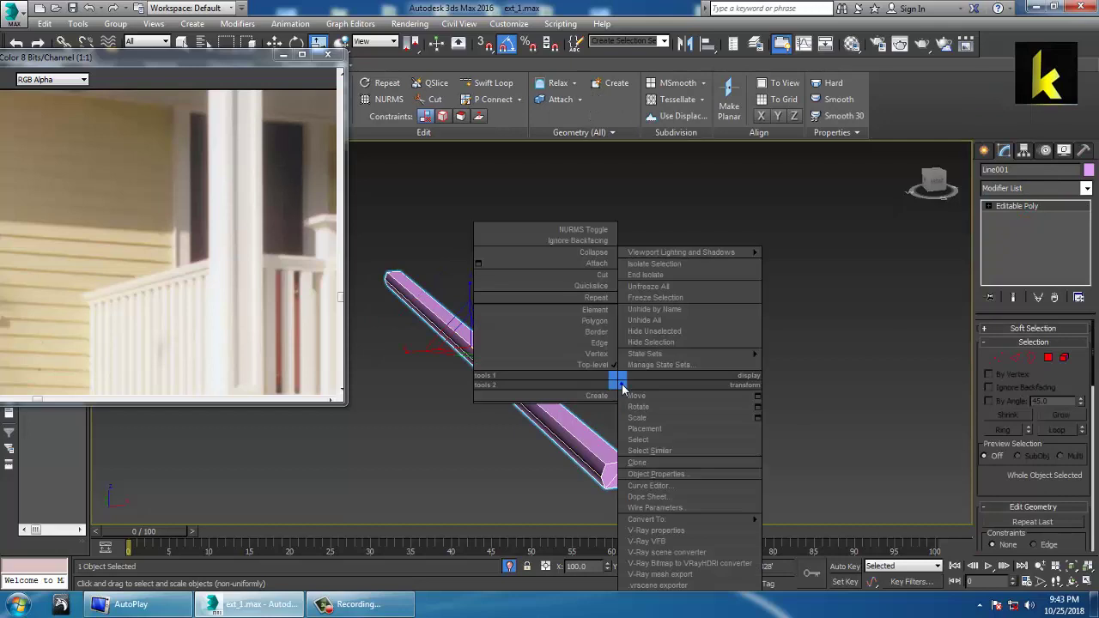
click(658, 276)
Delete the old lower rail and copy the reshaped upper rail down to just above the porch floor.
alt+middle_drag(656, 295, 673, 403)
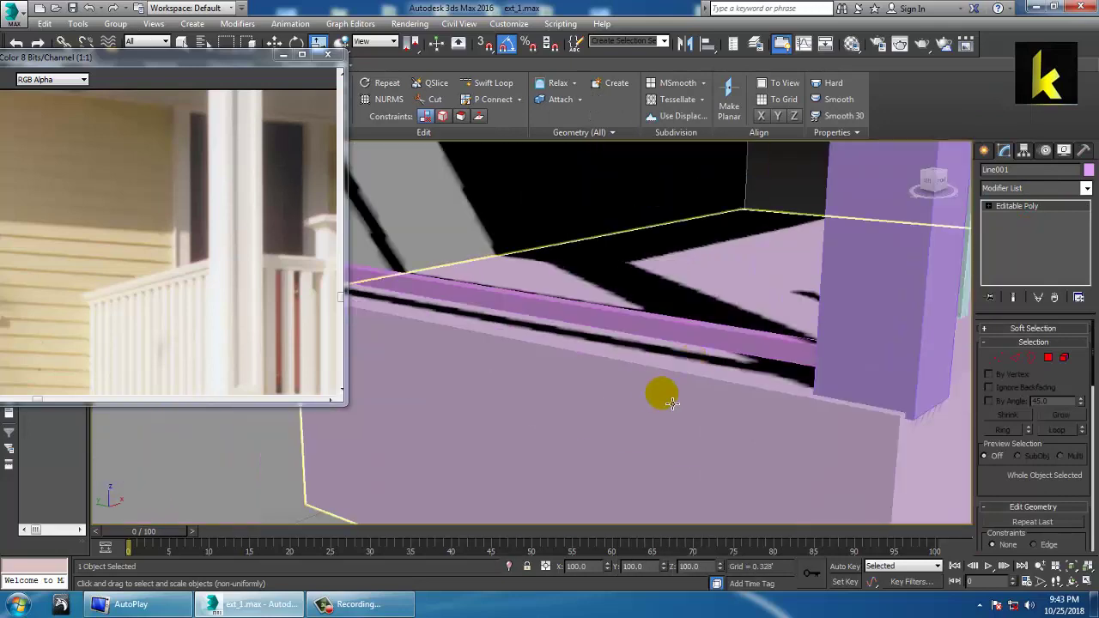
click(713, 343)
key(Delete)
middle_drag(744, 297, 737, 386)
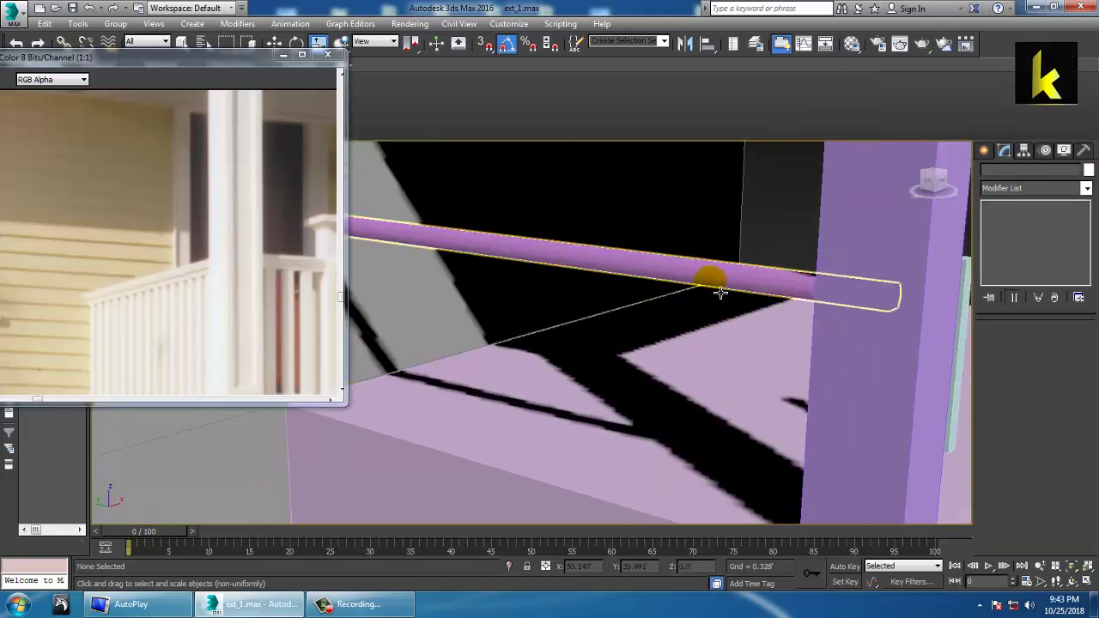
click(719, 293)
key(w)
mouse_move(531, 219)
shift+mouse_down()
mouse_move(569, 408)
mouse_move(645, 472)
shift+mouse_up()
click(544, 363)
scroll(620, 351, down, 5)
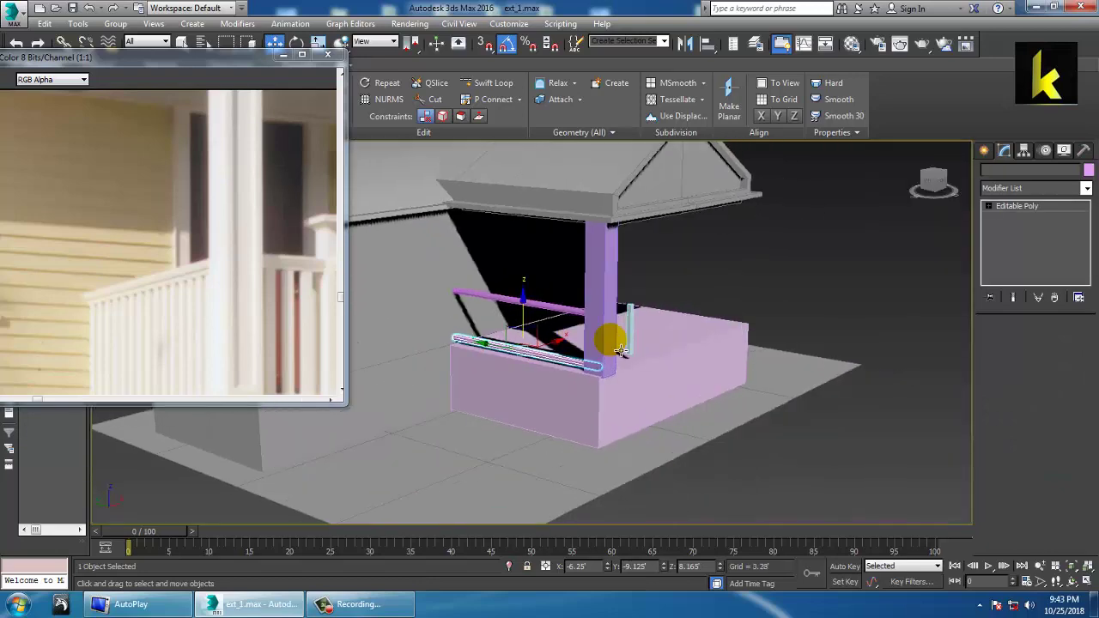
Rotate a copy of the lower rail 90° so that it stands vertically as a baluster.
click(564, 360)
middle_drag(560, 357, 565, 361)
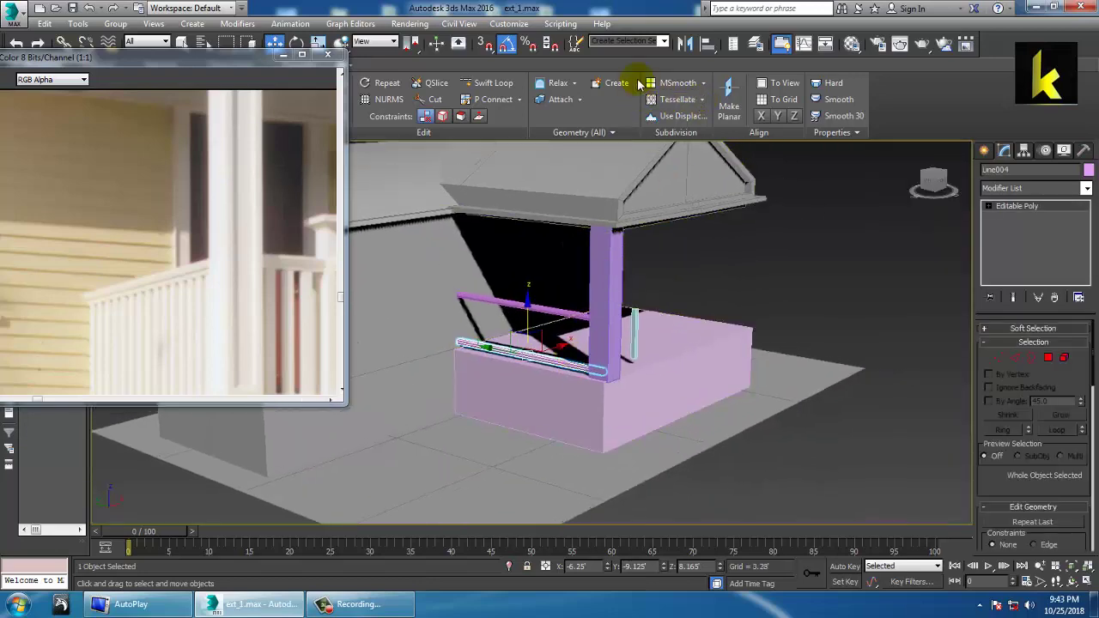
right_click(550, 49)
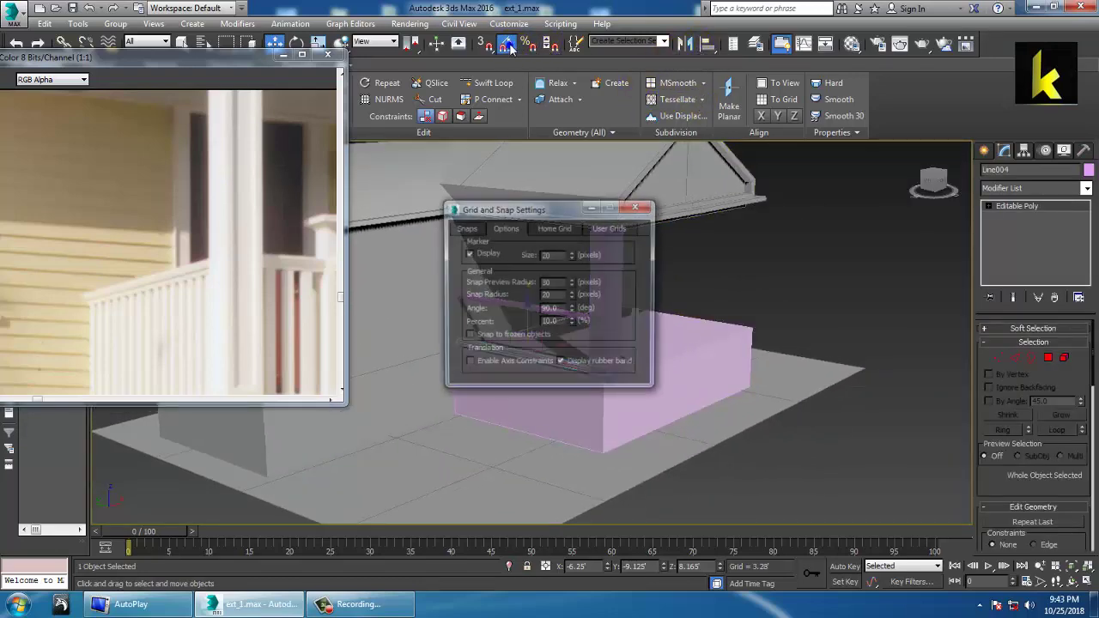
click(646, 209)
key(e)
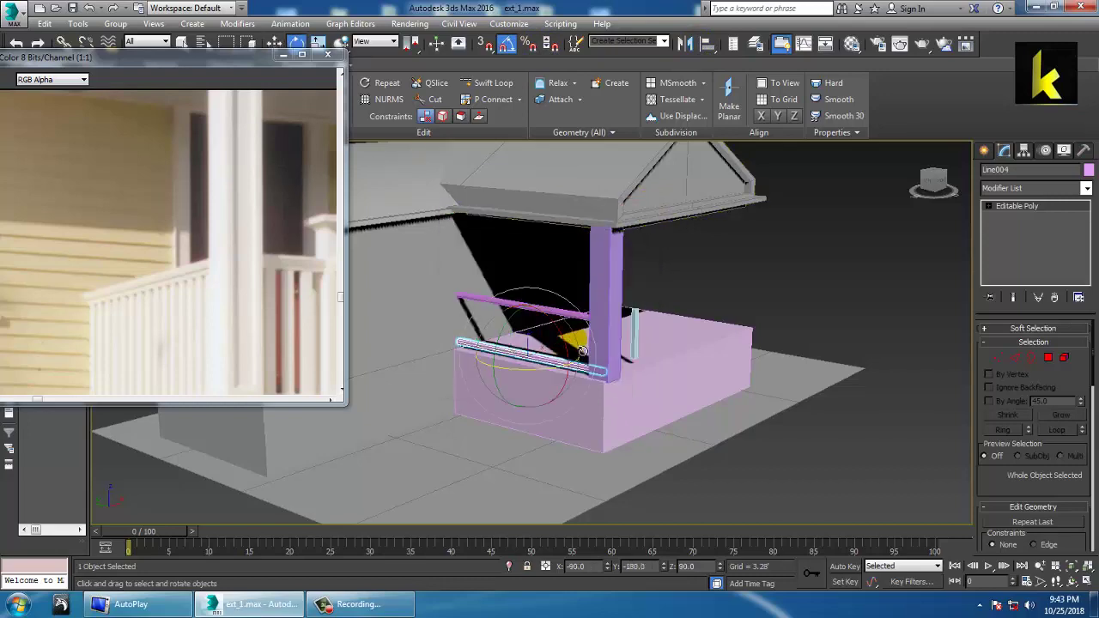
mouse_move(569, 341)
shift+mouse_down()
mouse_move(586, 366)
mouse_move(494, 406)
shift+mouse_up()
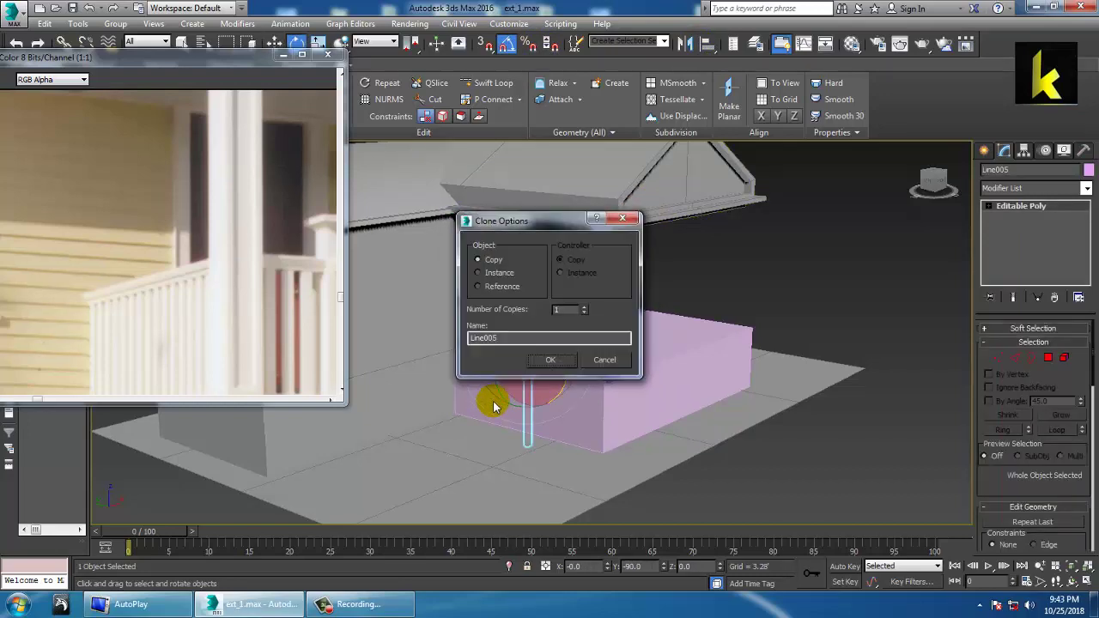
click(561, 367)
Thin the vertical baluster by scaling its cross-section in X and Y, with the Y scale at about 66%.
scroll(545, 368, up, 8)
alt+middle_drag(522, 360, 535, 380)
key(r)
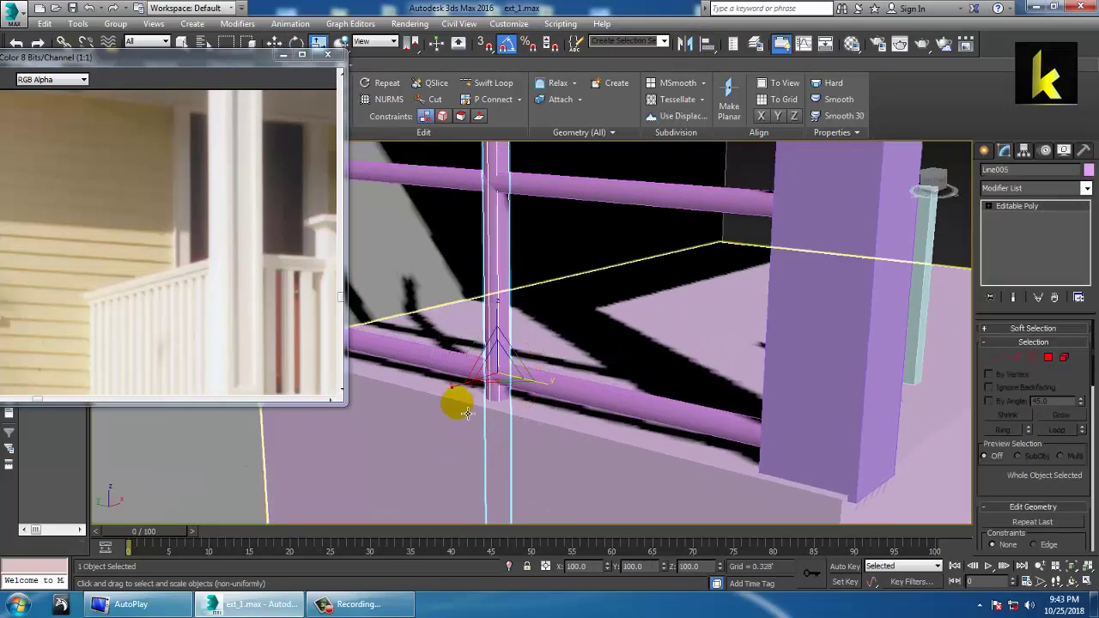
drag(451, 392, 479, 395)
alt+middle_drag(479, 395, 550, 432)
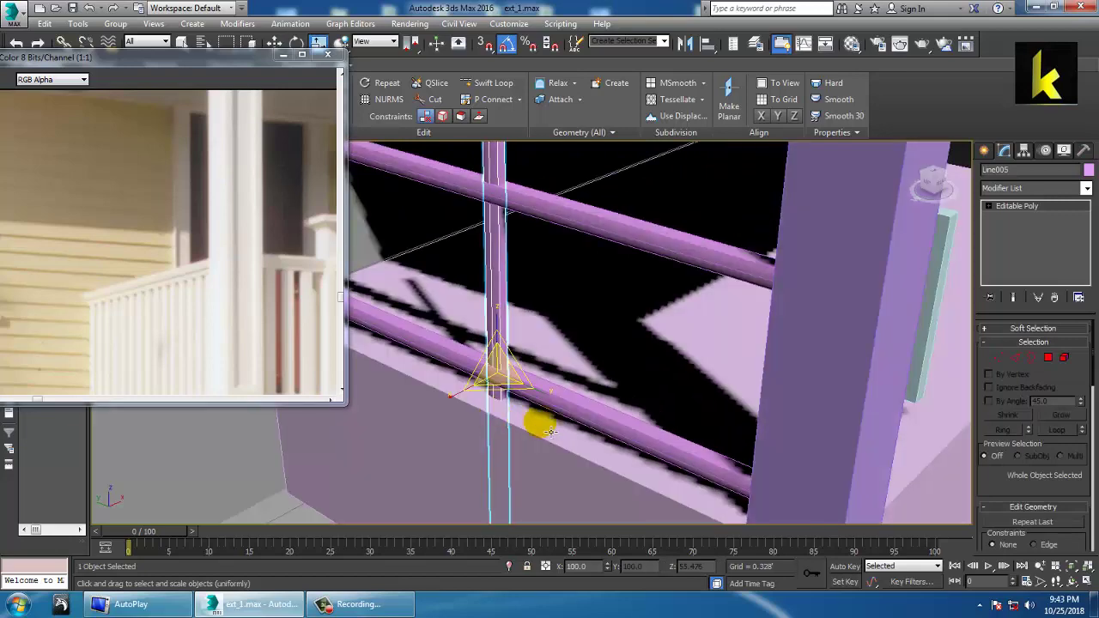
drag(554, 401, 536, 392)
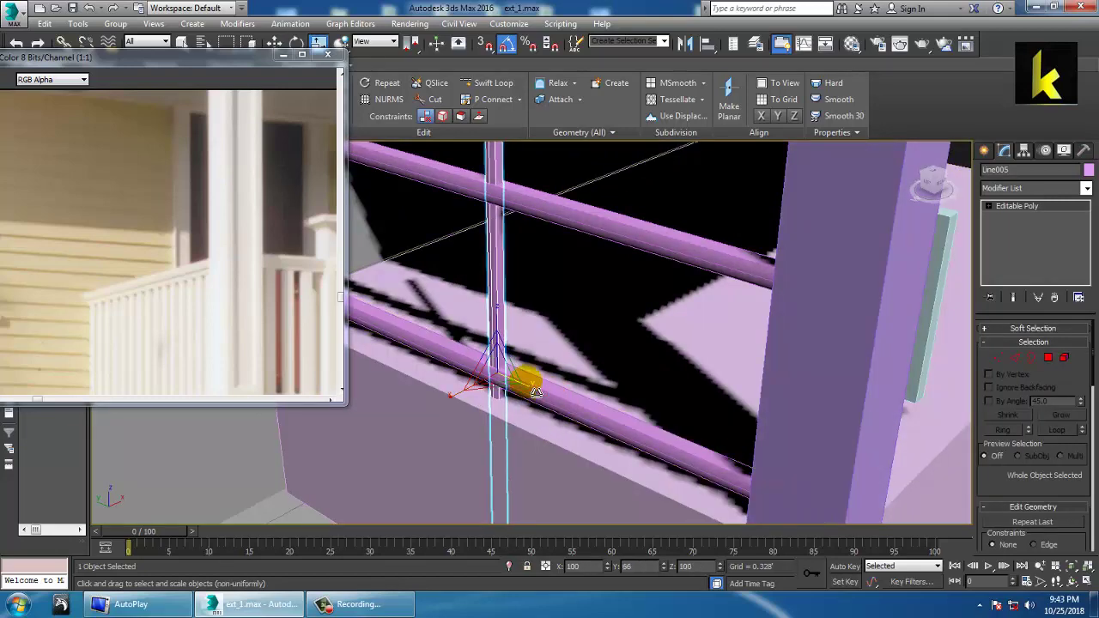
Lower the baluster's top vertices by about 3.7' so the post ends at the upper rail.
scroll(536, 392, down, 8)
key(1)
drag(565, 257, 565, 258)
scroll(542, 243, up, 5)
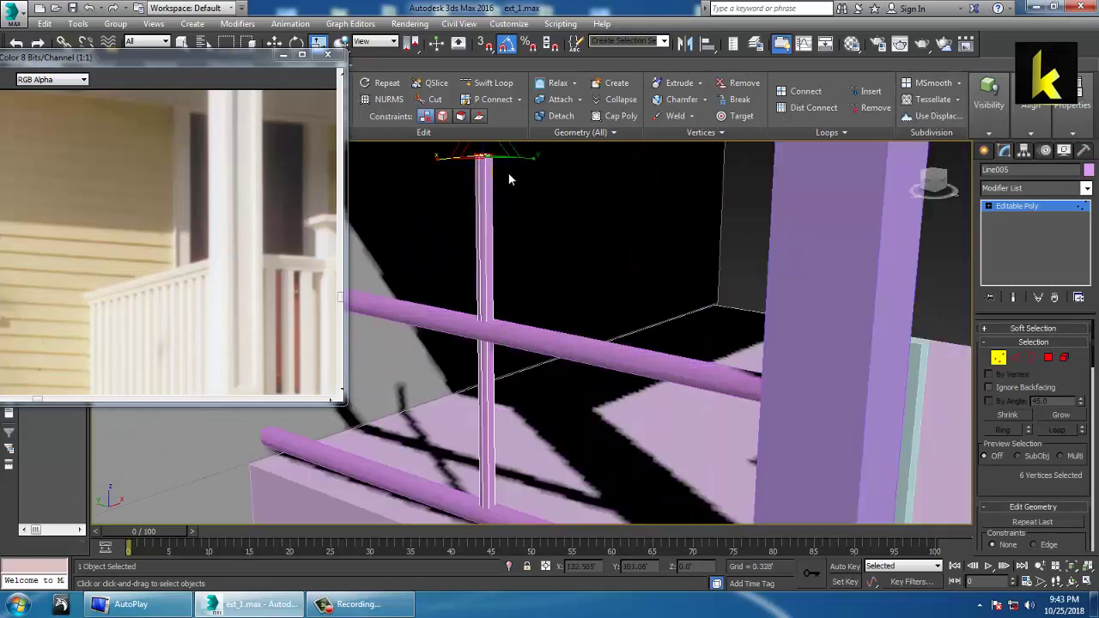
key(w)
middle_drag(507, 175, 559, 279)
drag(569, 296, 581, 439)
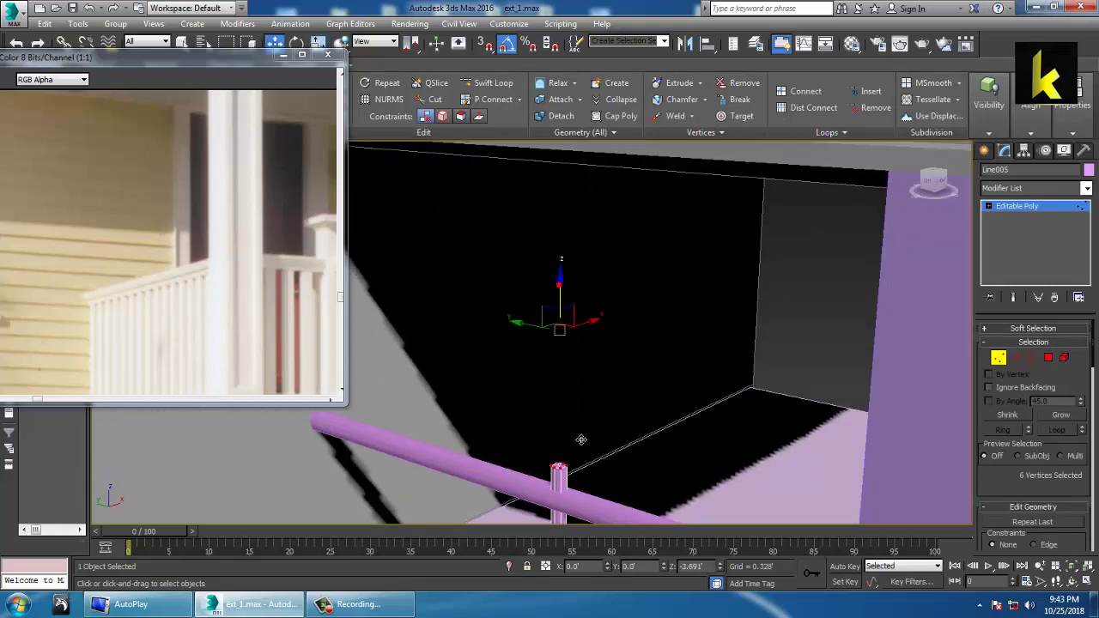
middle_drag(590, 465, 587, 225)
scroll(560, 369, down, 3)
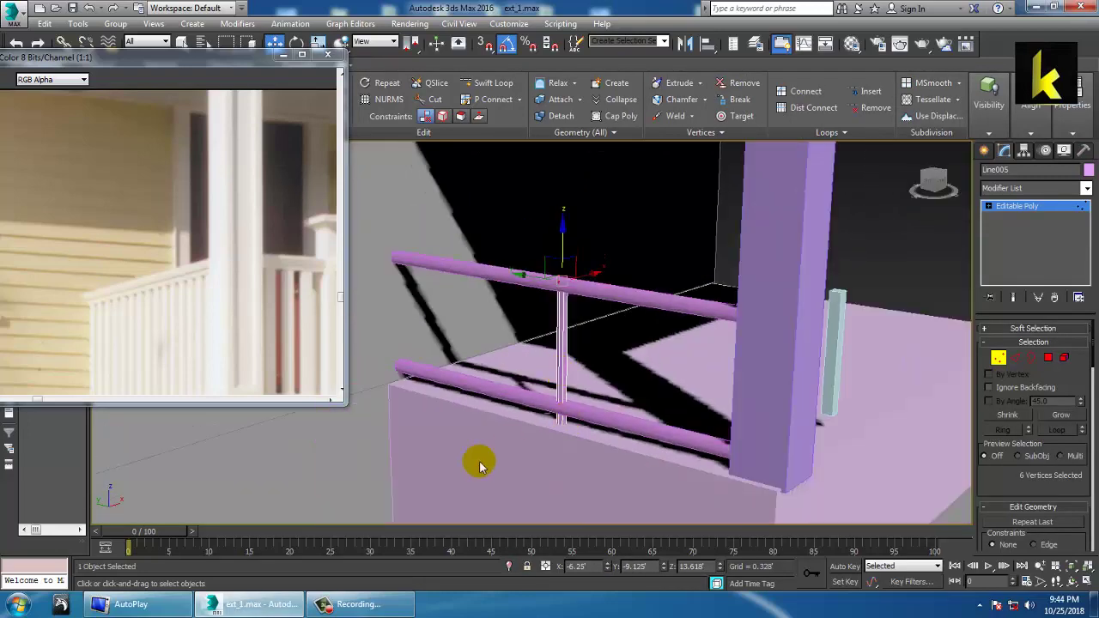
Raise the baluster's bottom vertices by about 9.9' to the lower rail and return to whole-object selection.
key(F3)
alt+middle_drag(483, 503, 563, 329)
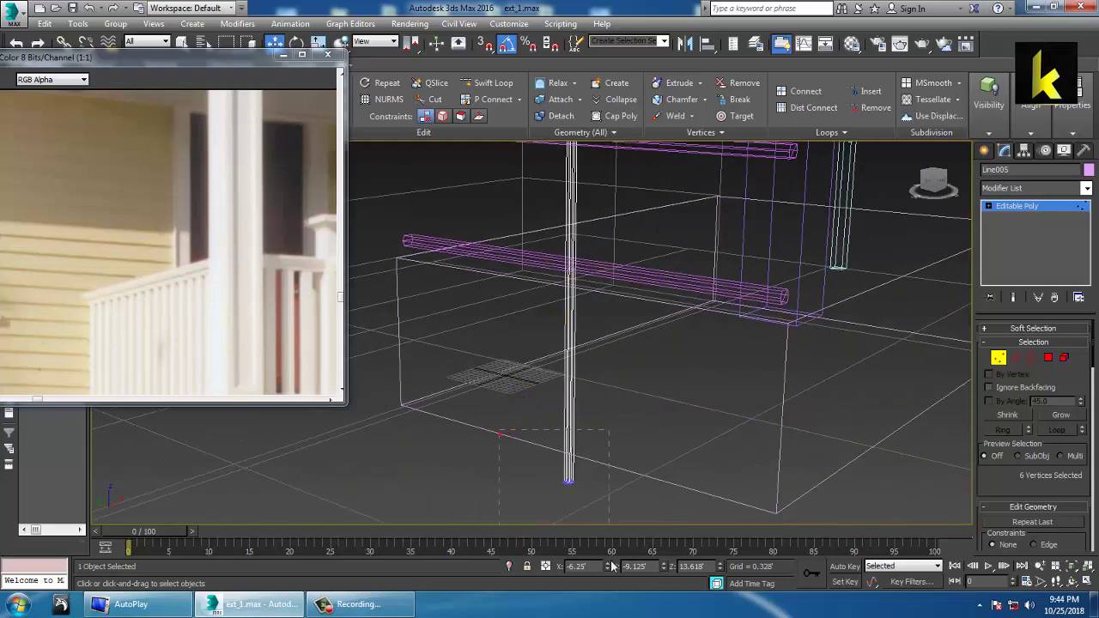
drag(578, 464, 592, 292)
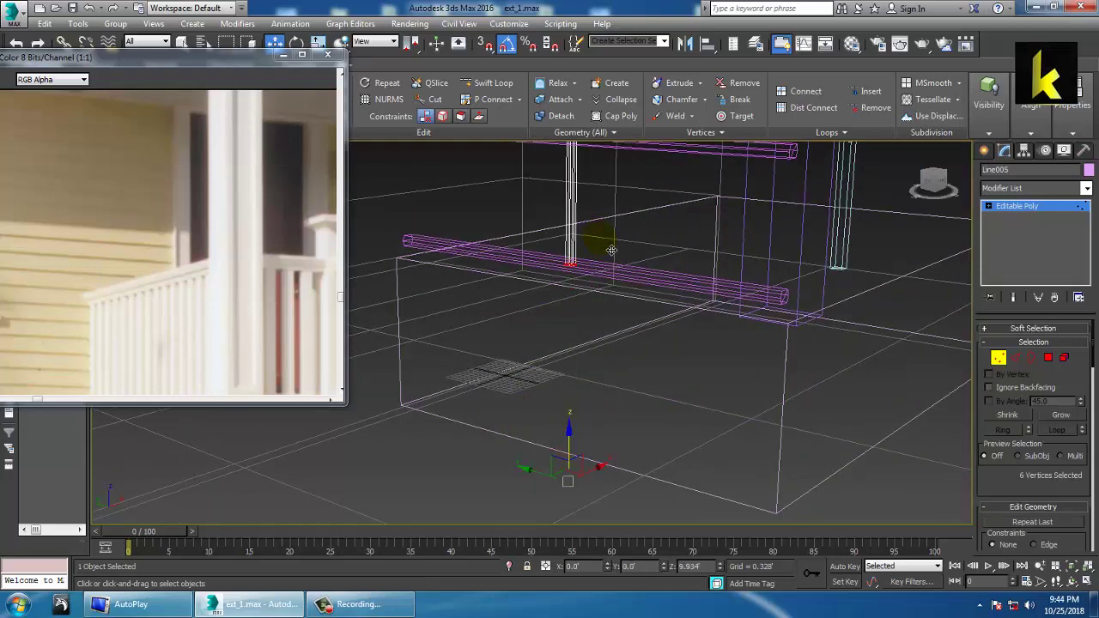
key(F3)
mouse_move(612, 271)
alt+middle_down()
mouse_move(619, 339)
mouse_move(667, 315)
mouse_move(681, 351)
mouse_move(707, 338)
alt+middle_up()
click(1005, 207)
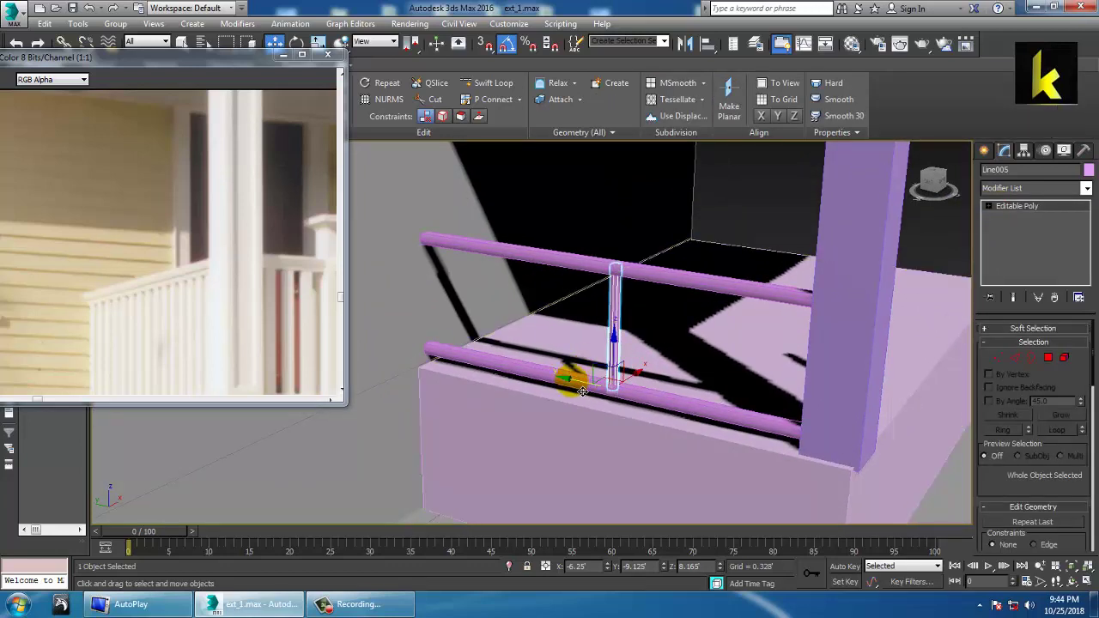
Move the baluster to the rails' house end and copy it evenly toward the column, 14 copies and then 5 more.
mouse_move(582, 391)
mouse_down()
mouse_move(405, 348)
mouse_move(422, 348)
mouse_up()
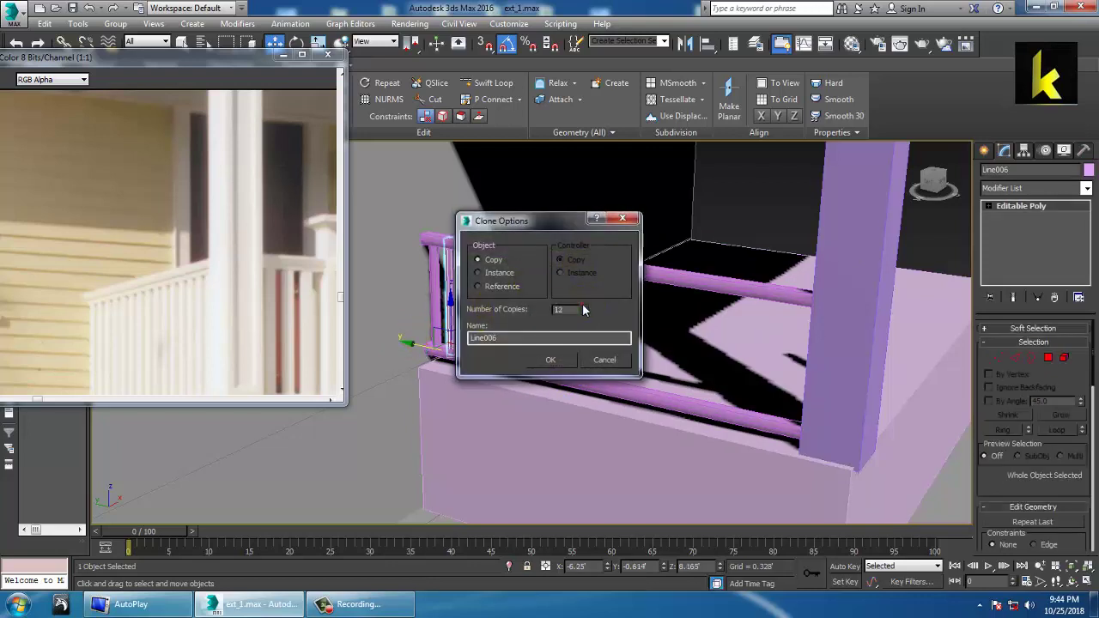
click(560, 364)
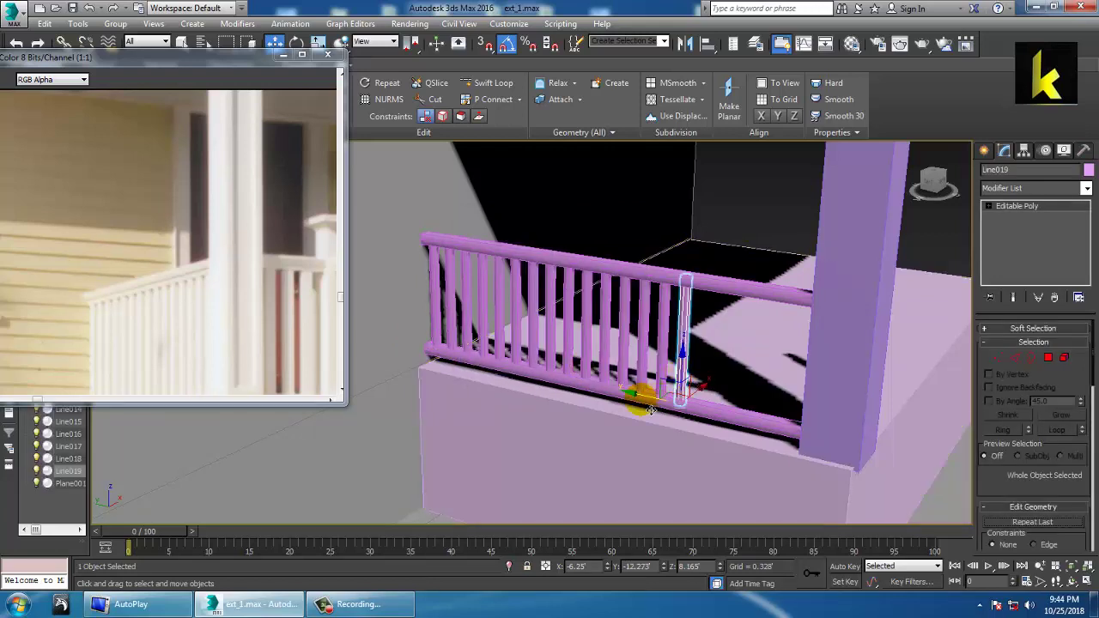
drag(651, 405, 669, 406)
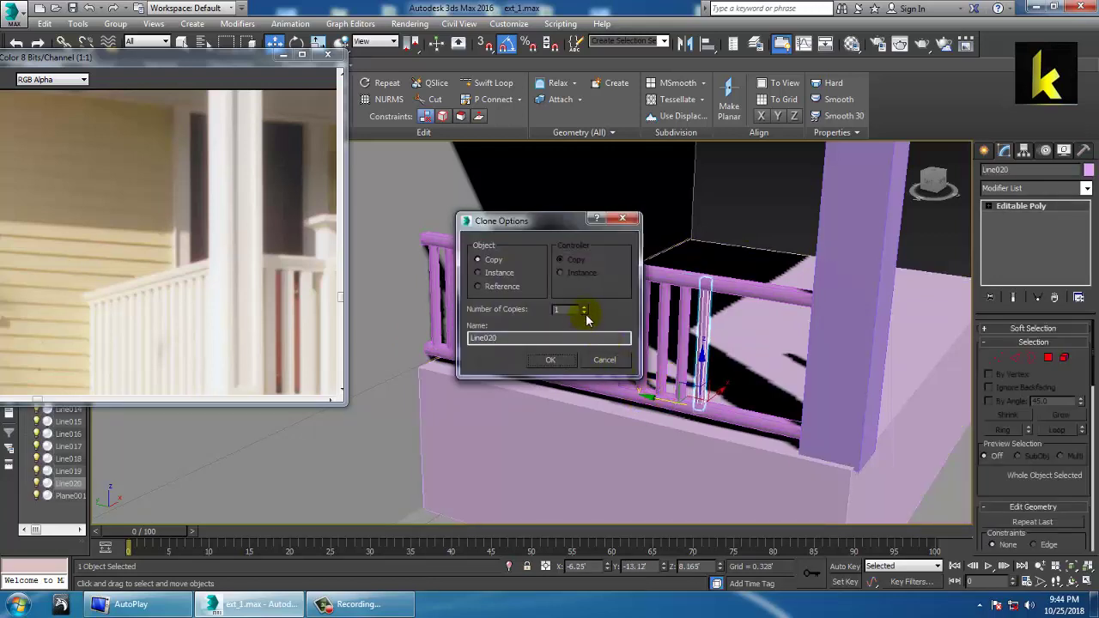
click(572, 360)
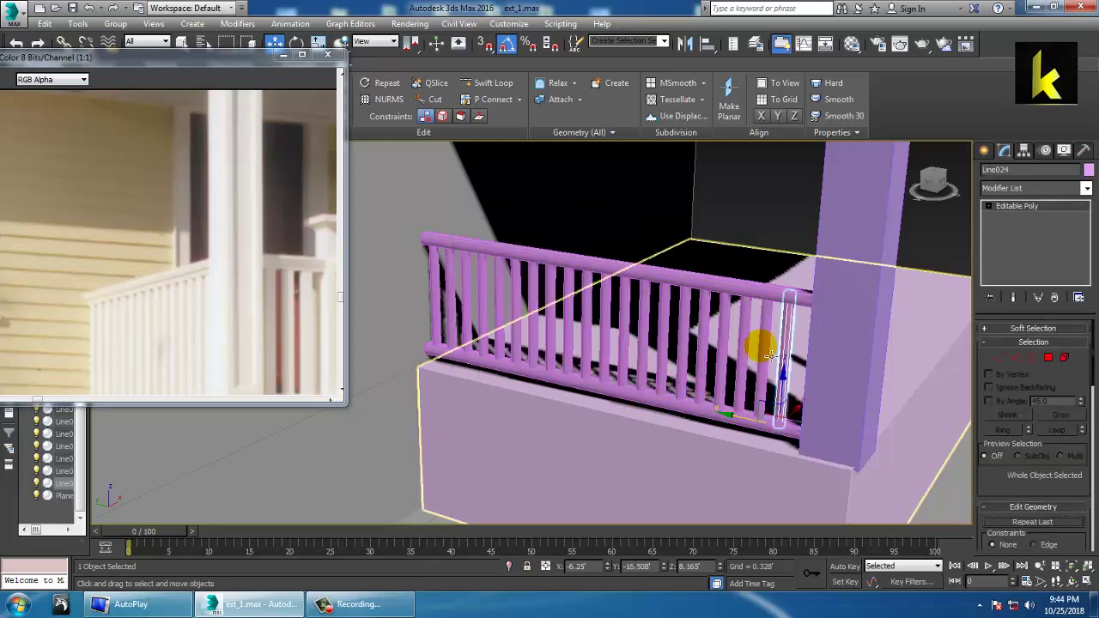
Add one last baluster copy to fill the gap beside the porch column.
mouse_move(761, 345)
alt+middle_down()
mouse_move(759, 383)
mouse_move(787, 412)
alt+middle_up()
shift+drag(732, 428, 748, 431)
shift+drag(747, 429, 735, 419)
click(549, 367)
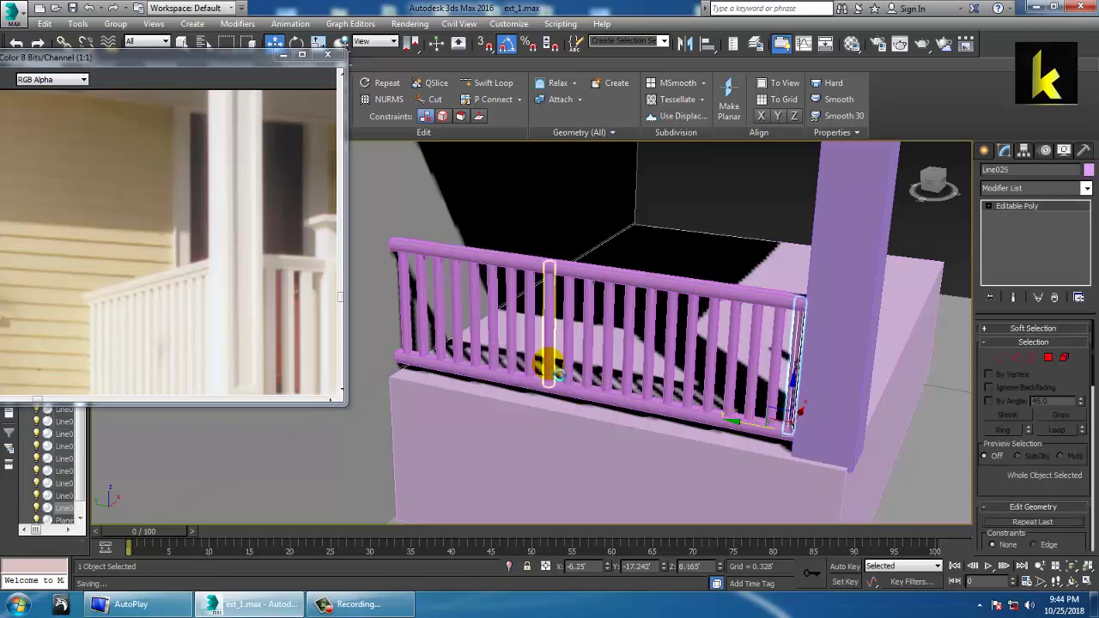
Compare the porch with the reference photo and scale the gabled porch roof up uniformly to about 108%.
scroll(730, 351, down, 5)
alt+middle_drag(792, 349, 723, 349)
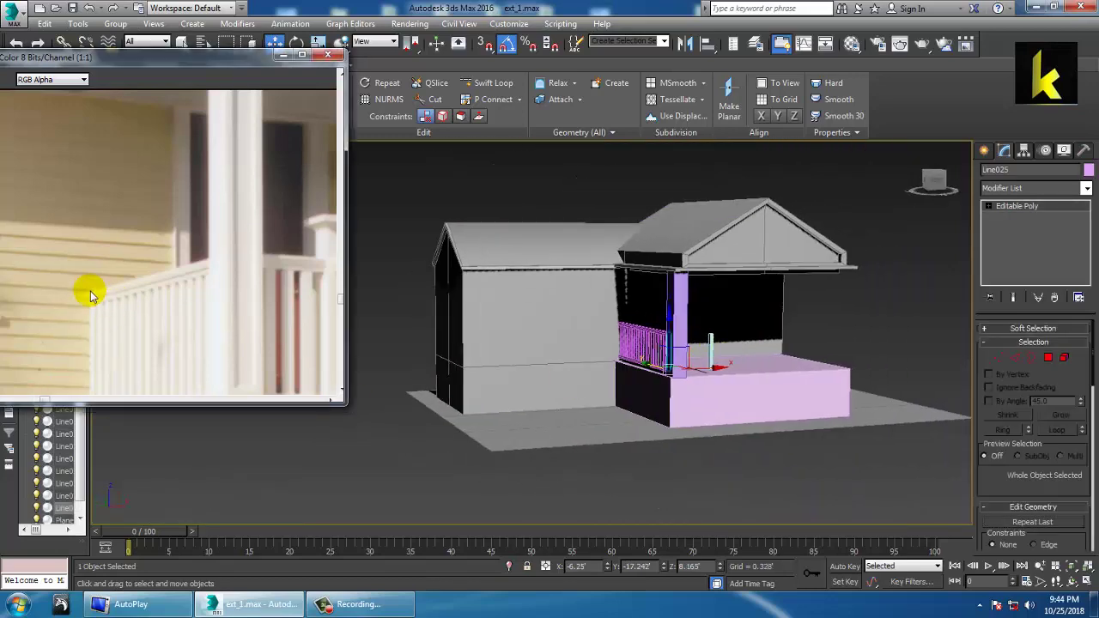
scroll(86, 290, down, 2)
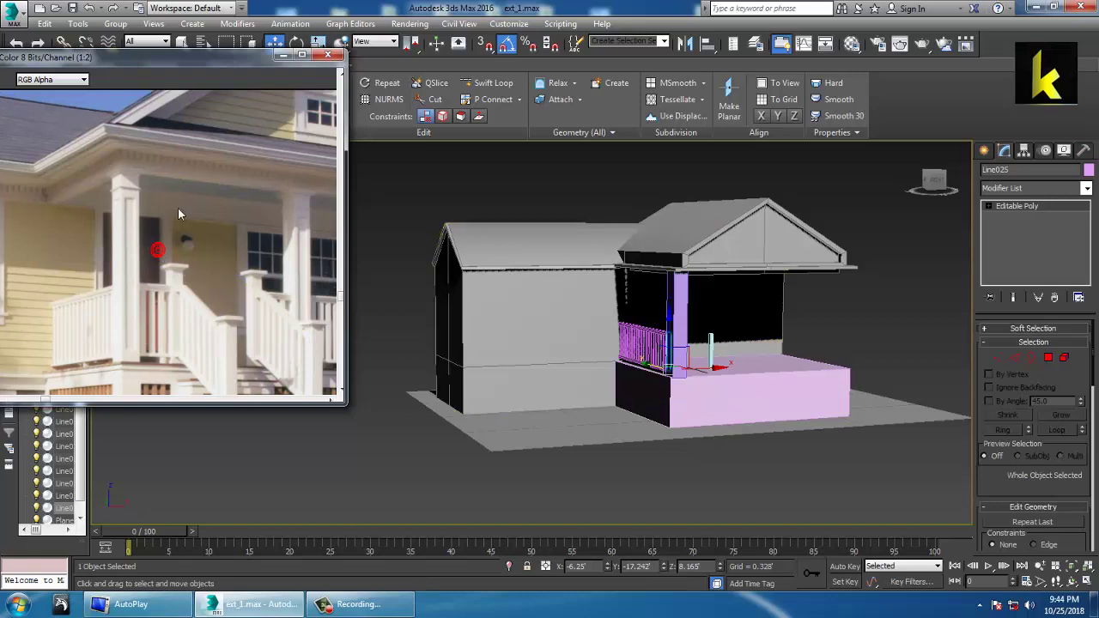
scroll(816, 283, up, 3)
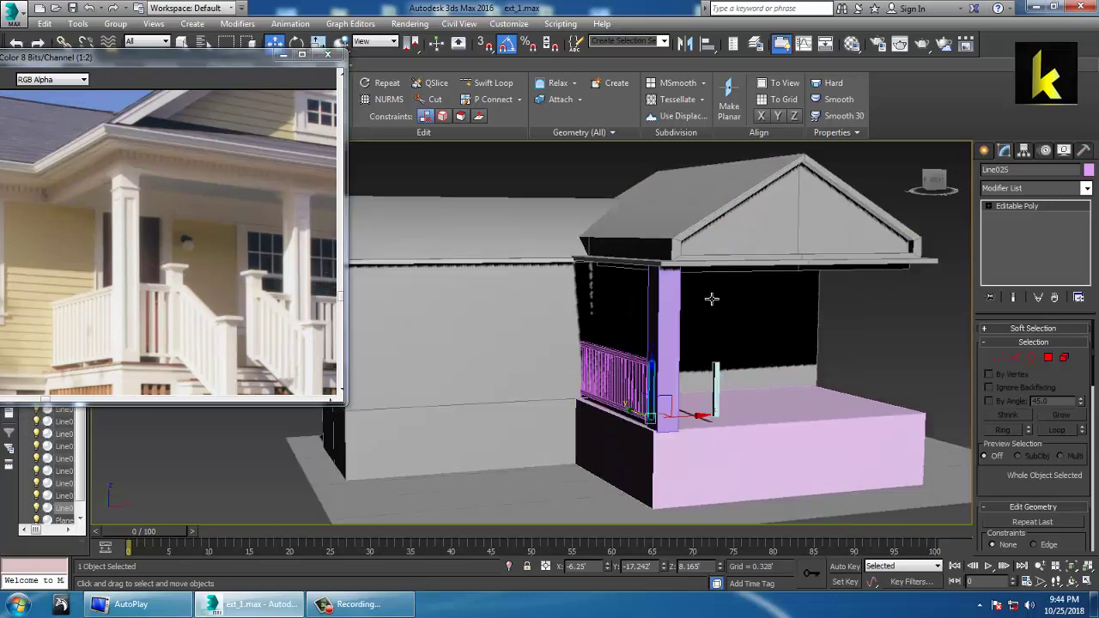
alt+middle_drag(699, 344, 685, 312)
click(716, 251)
alt+middle_drag(715, 251, 718, 266)
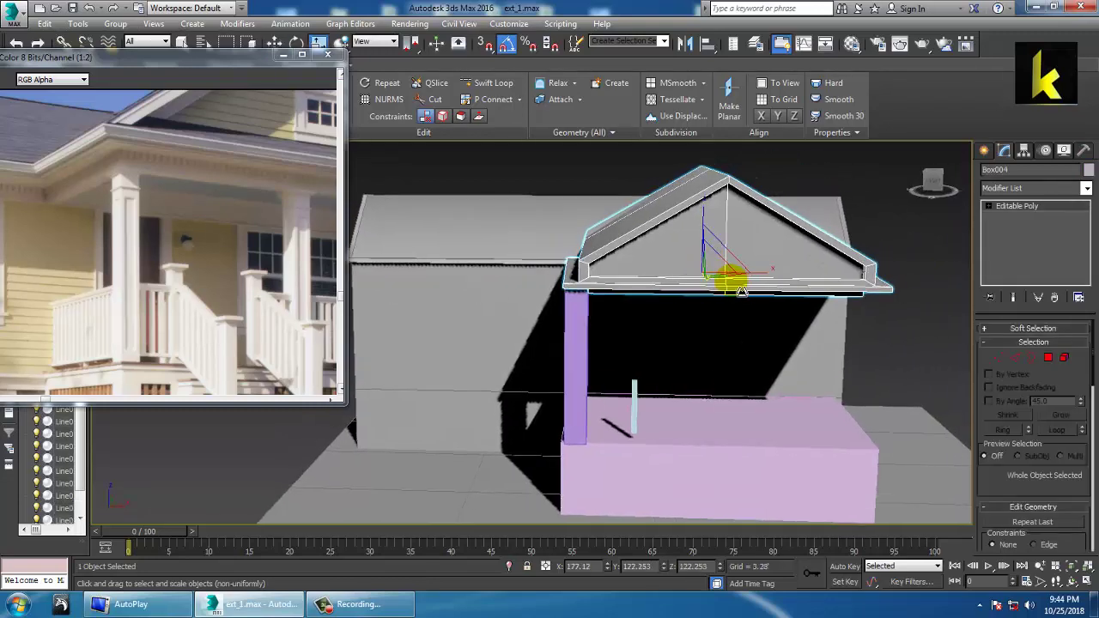
drag(718, 279, 716, 273)
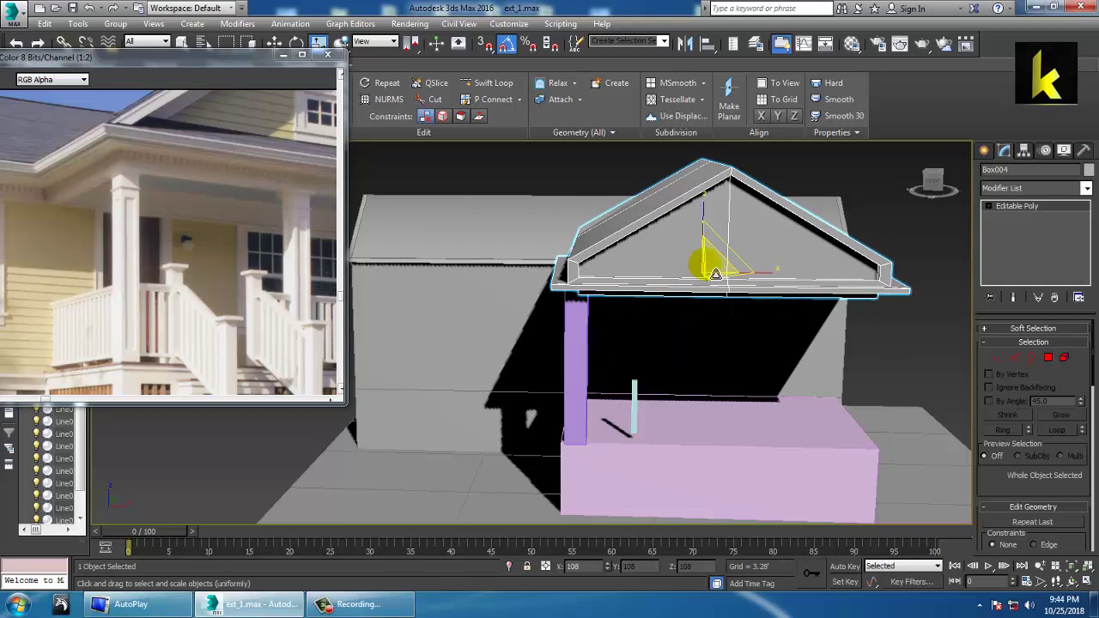
Move the enlarged porch roof back toward the house along Y, to about Y -5.308'.
alt+middle_drag(702, 277, 726, 301)
key(w)
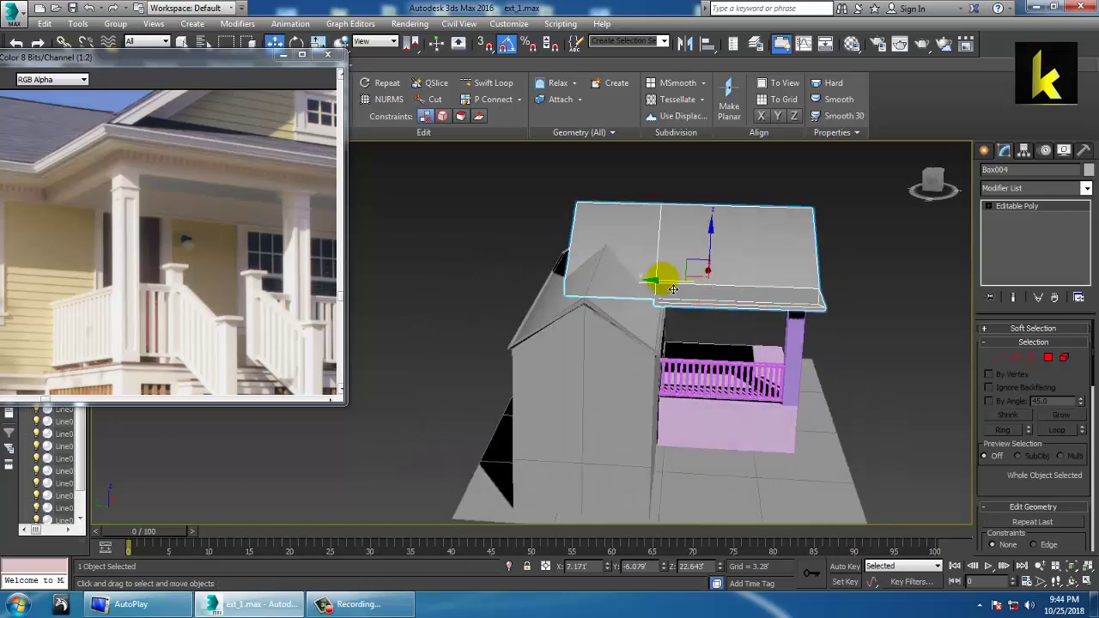
drag(673, 290, 668, 291)
scroll(871, 383, up, 3)
alt+middle_drag(668, 291, 762, 357)
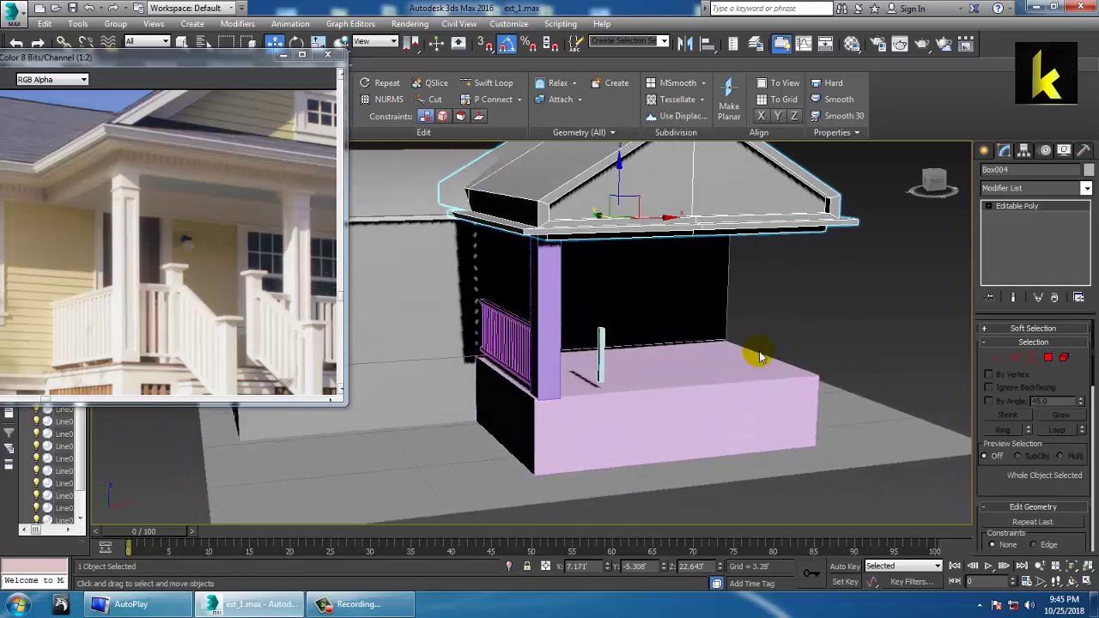
alt+middle_drag(693, 360, 728, 387)
Lower the porch column's top vertices to about Z 21.914', just beneath the porch roof.
click(607, 296)
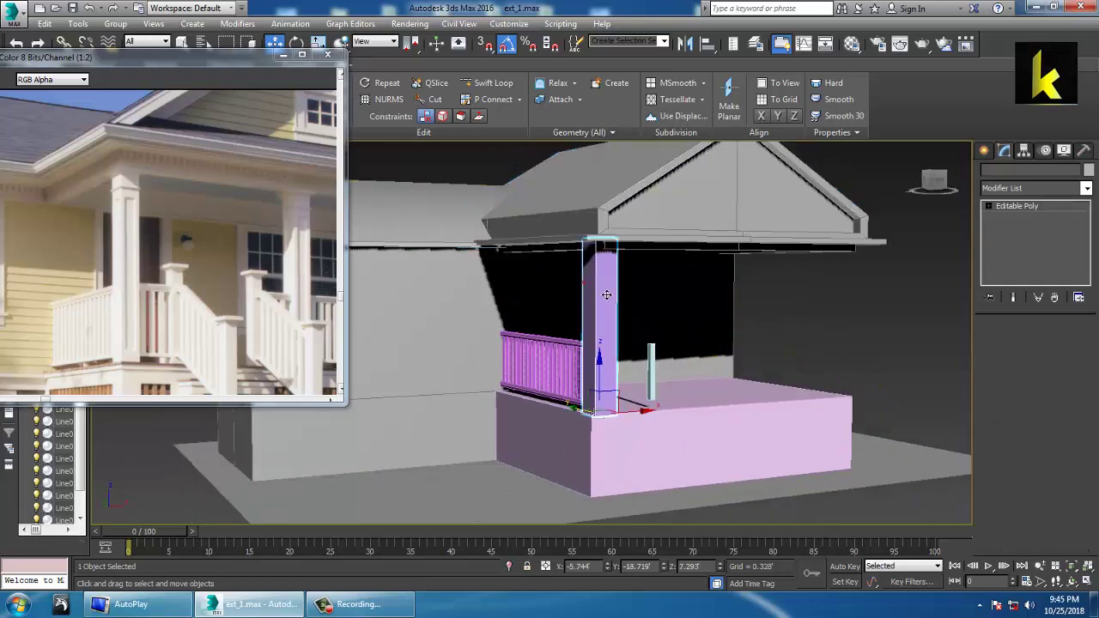
scroll(606, 294, up, 4)
middle_drag(607, 284, 630, 309)
key(1)
drag(674, 279, 550, 231)
alt+middle_drag(793, 314, 766, 307)
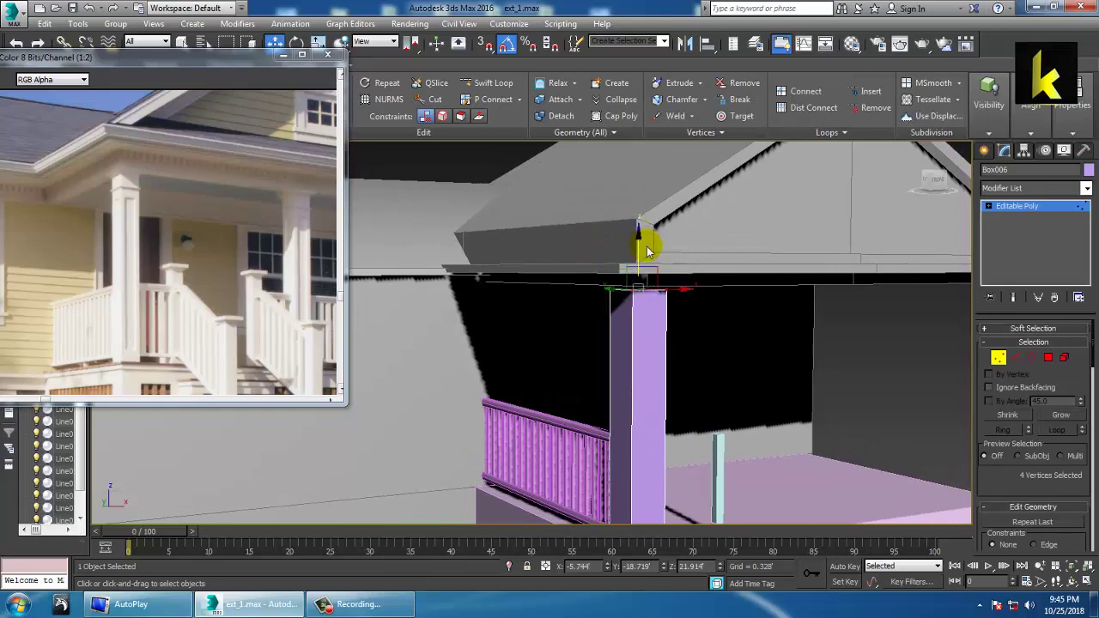
scroll(679, 283, up, 6)
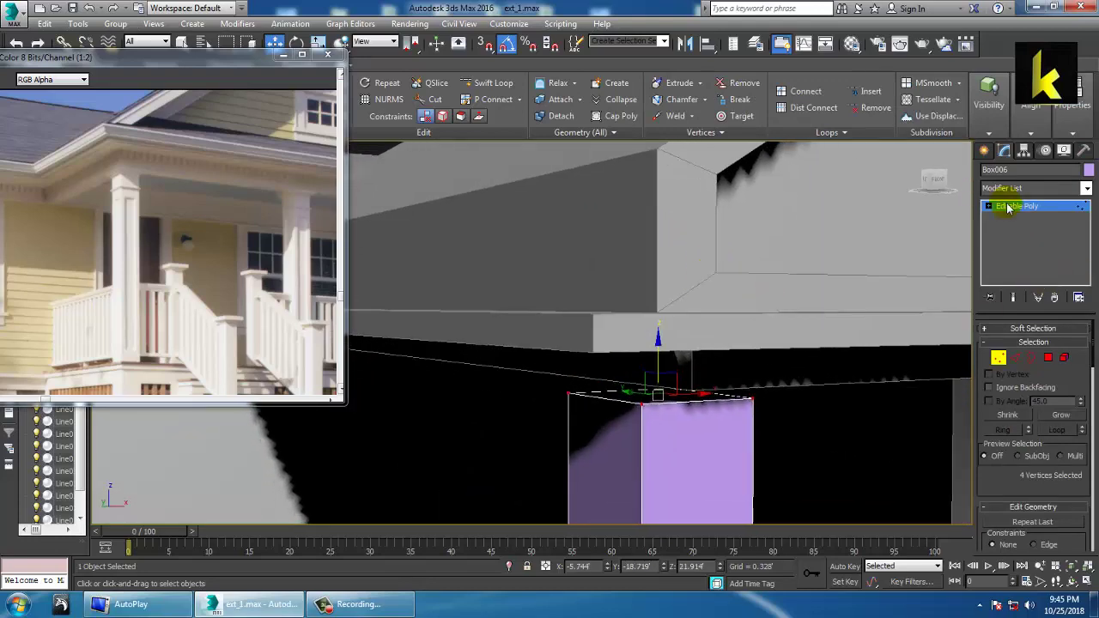
Form the column's capital with two bevels of its top face, one flaring outward and one tapering inward at 0.256' height and -0.314' outline.
click(1048, 357)
click(641, 407)
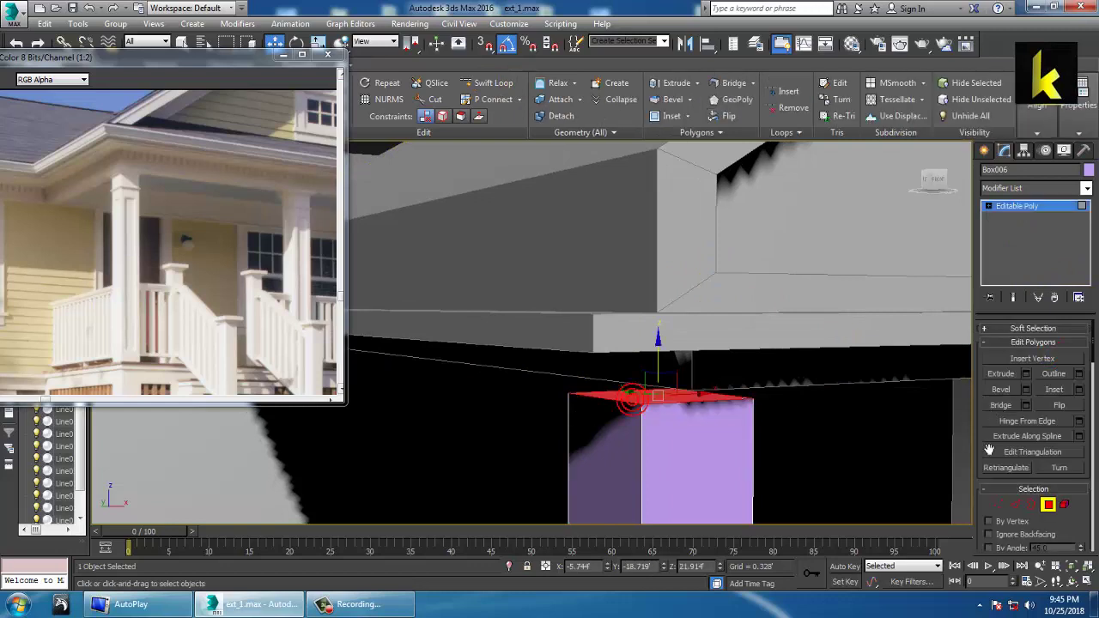
click(1027, 390)
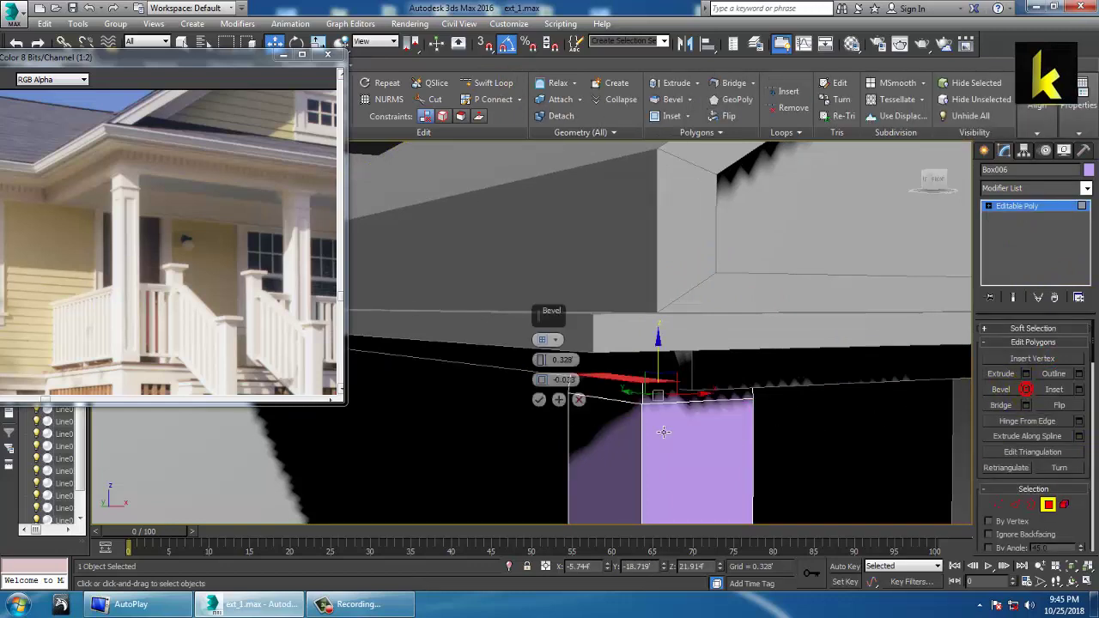
drag(553, 393, 560, 455)
click(559, 400)
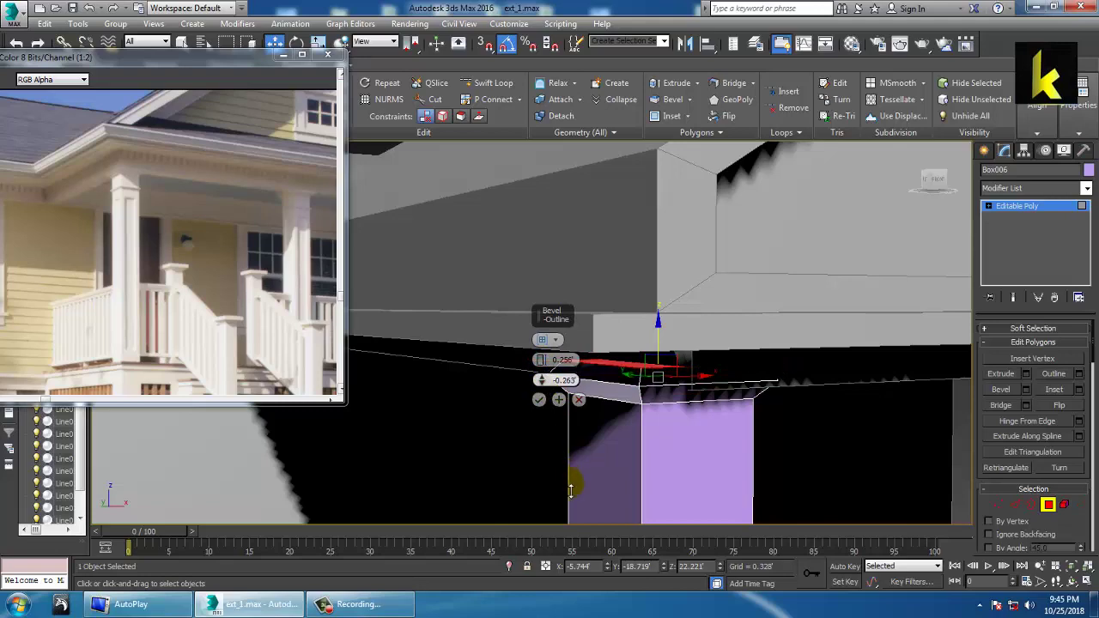
click(539, 400)
alt+middle_drag(549, 395, 718, 319)
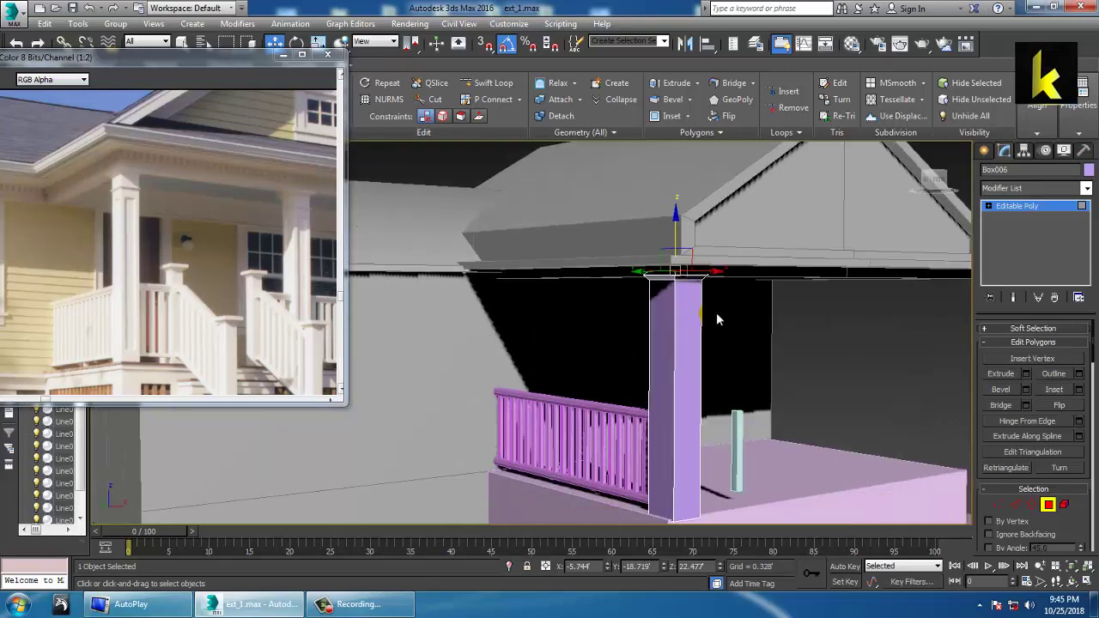
click(1044, 213)
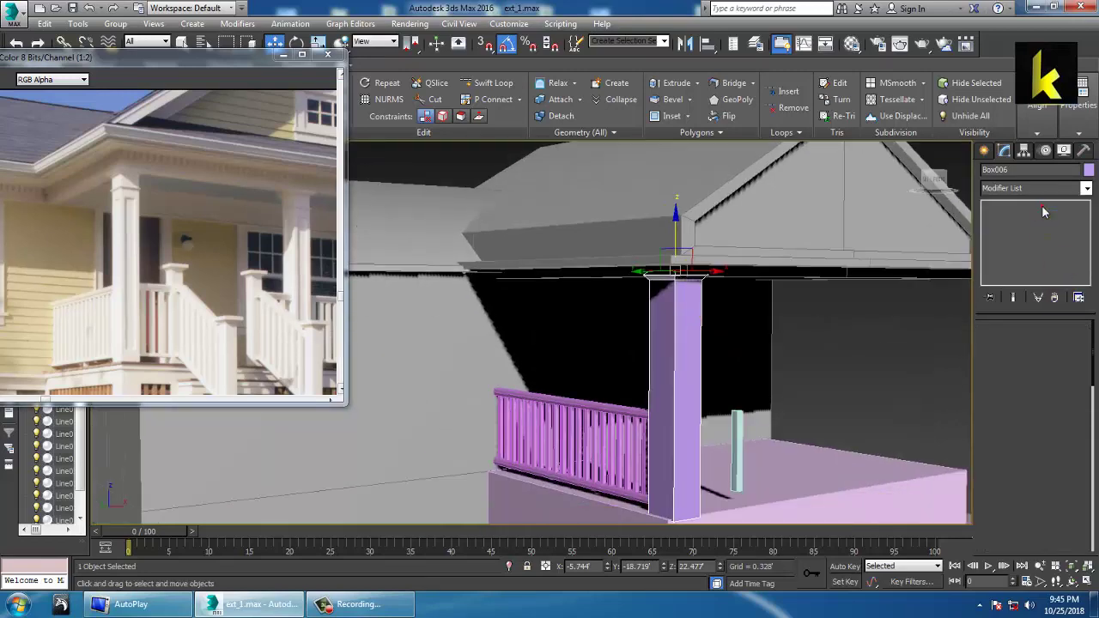
Add two horizontal edge loops around the column with Swift Loop, one near the capital and one near the base.
click(489, 83)
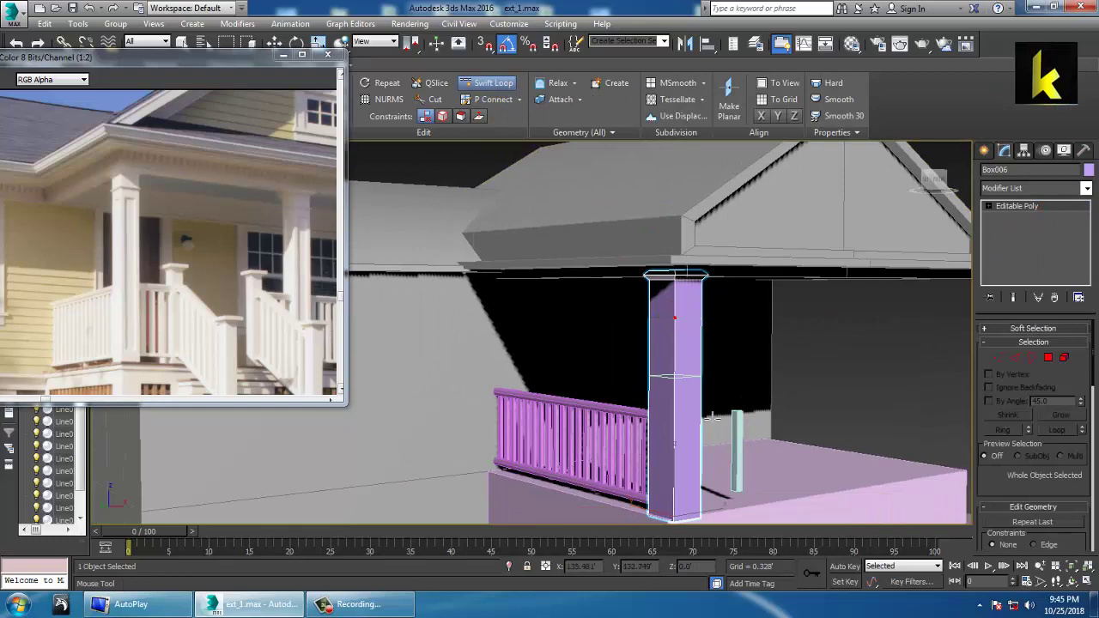
click(687, 498)
key(w)
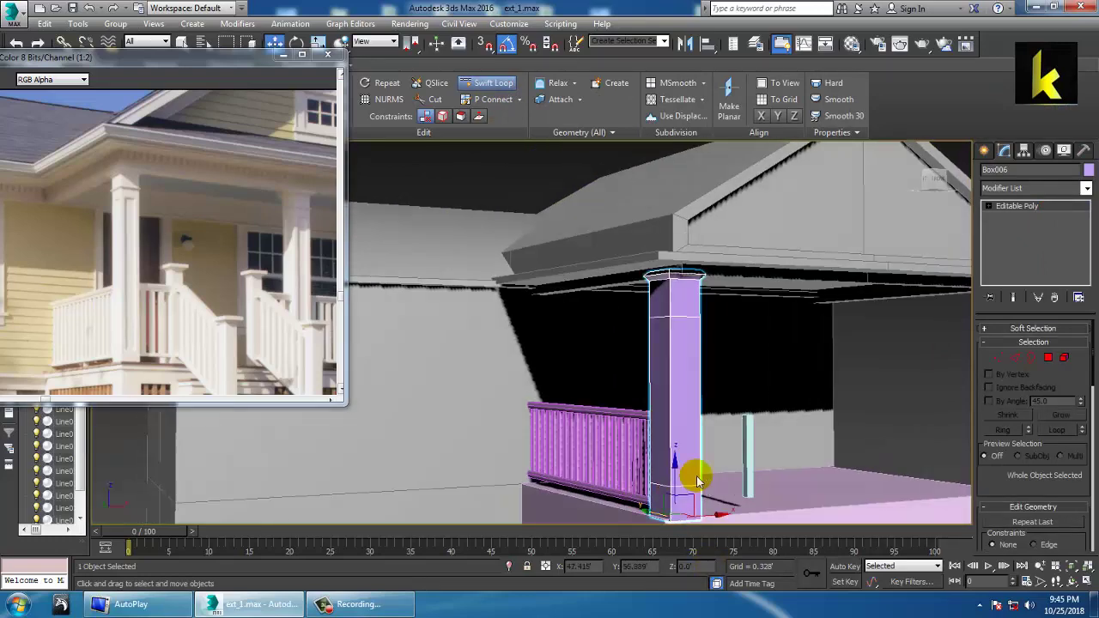
Inset the column's side faces between the two edge loops by about 0.475', each polygon separately.
click(1051, 360)
click(679, 385)
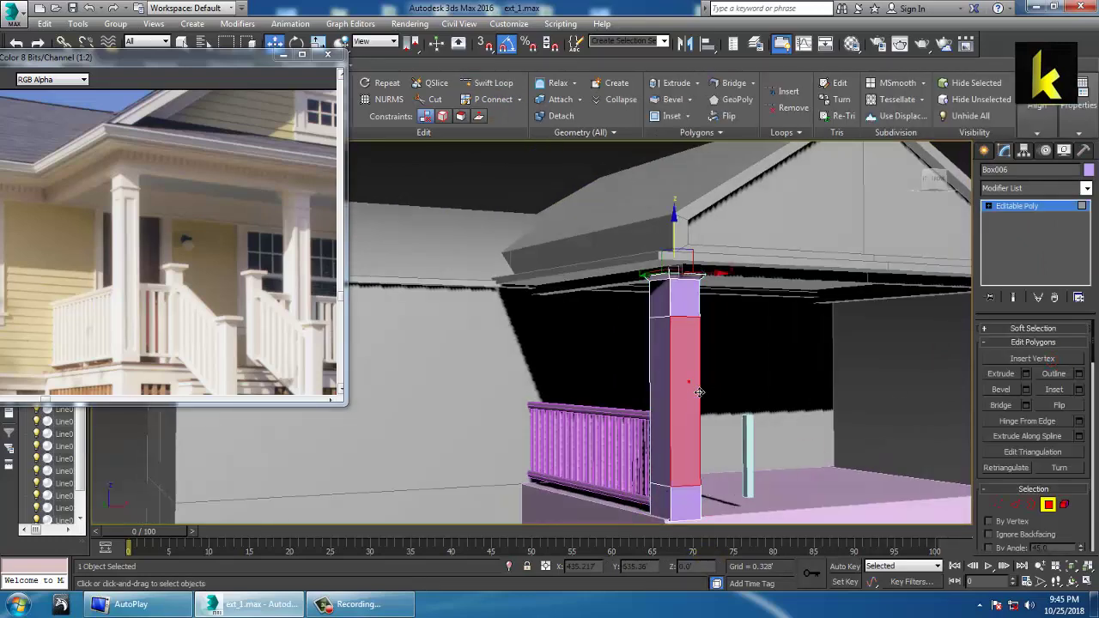
alt+middle_drag(675, 393, 686, 413)
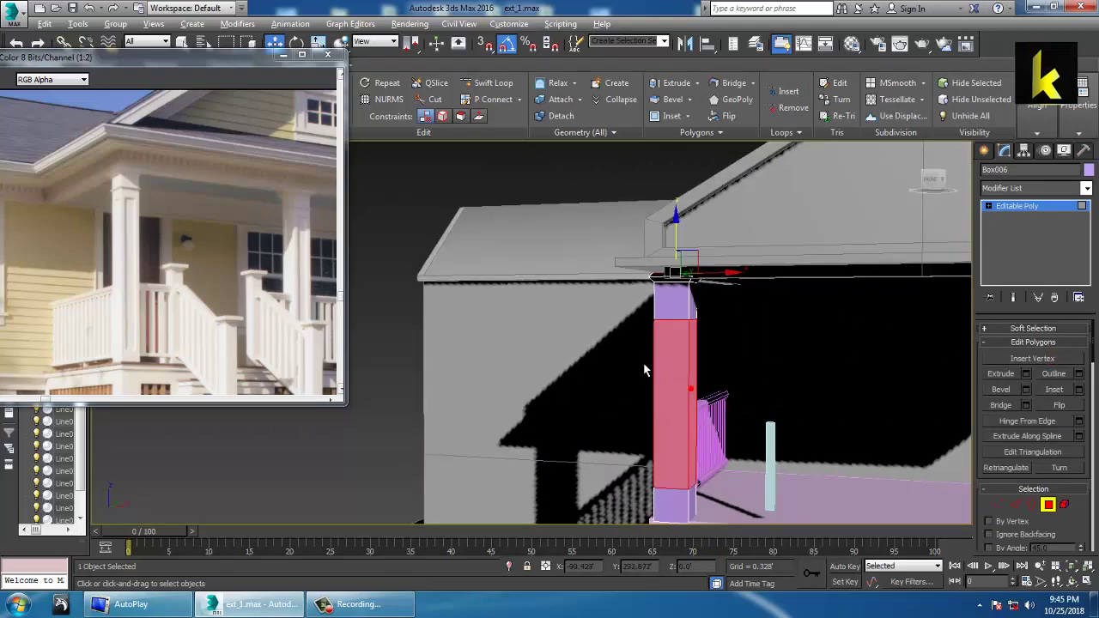
alt+middle_drag(874, 421, 780, 371)
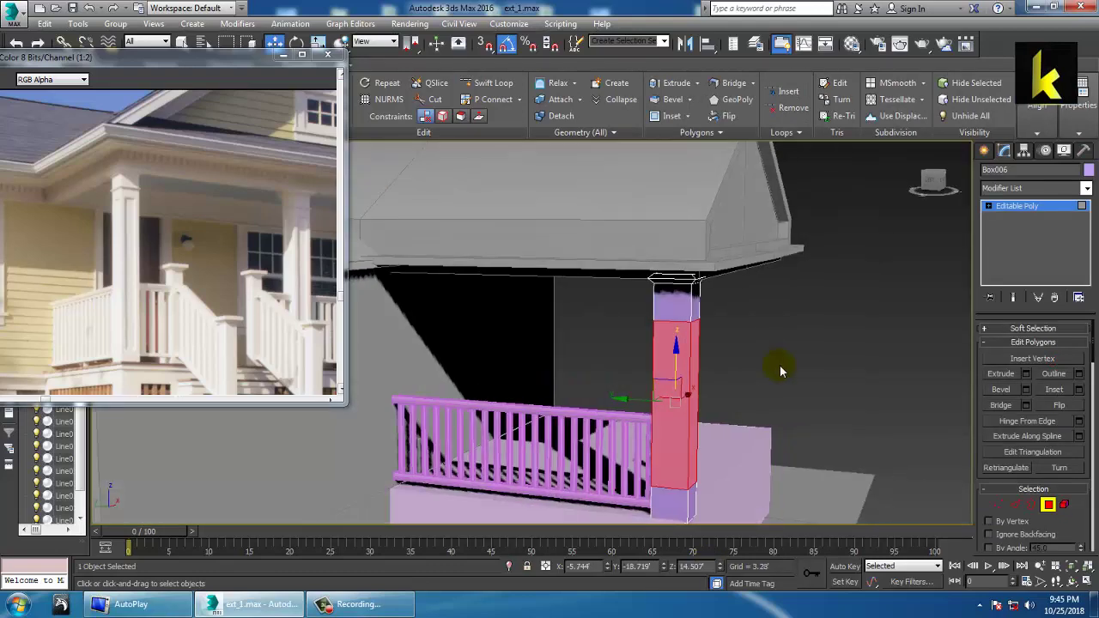
click(1079, 390)
scroll(771, 385, up, 2)
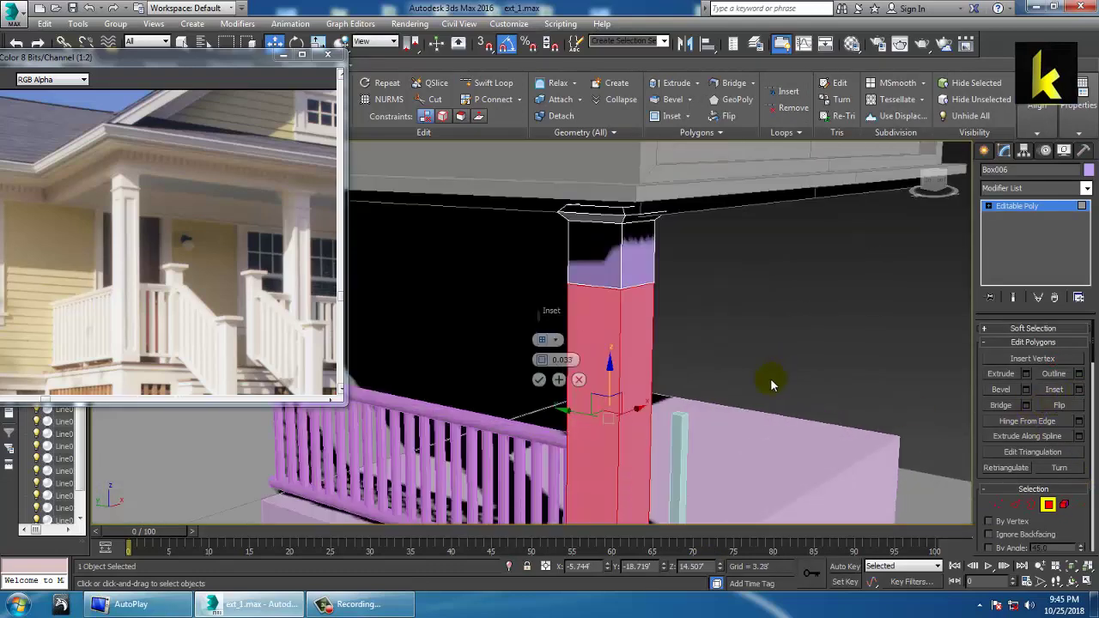
click(556, 340)
click(594, 362)
drag(542, 360, 532, 293)
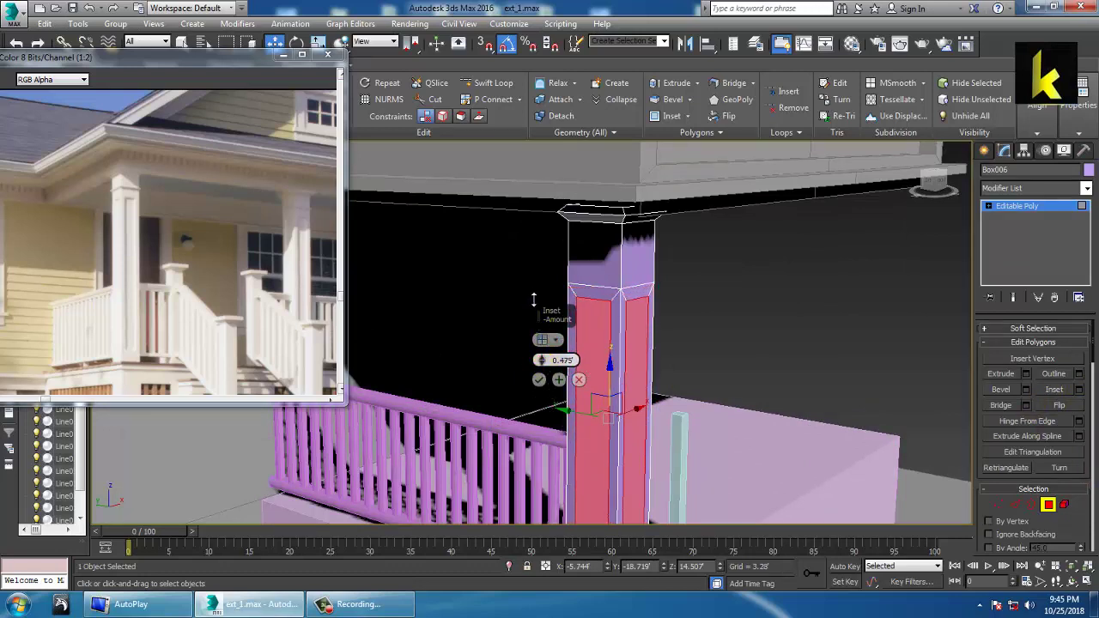
click(539, 379)
Bevel the inset side faces inward to form recessed panels on the column.
scroll(541, 466, up, 5)
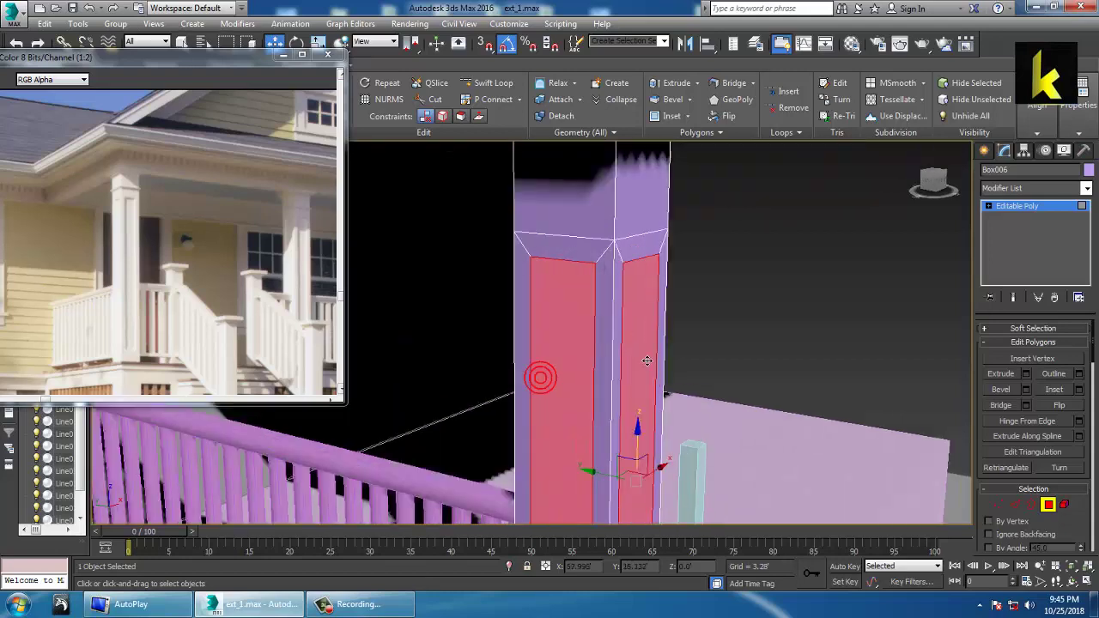
click(1026, 390)
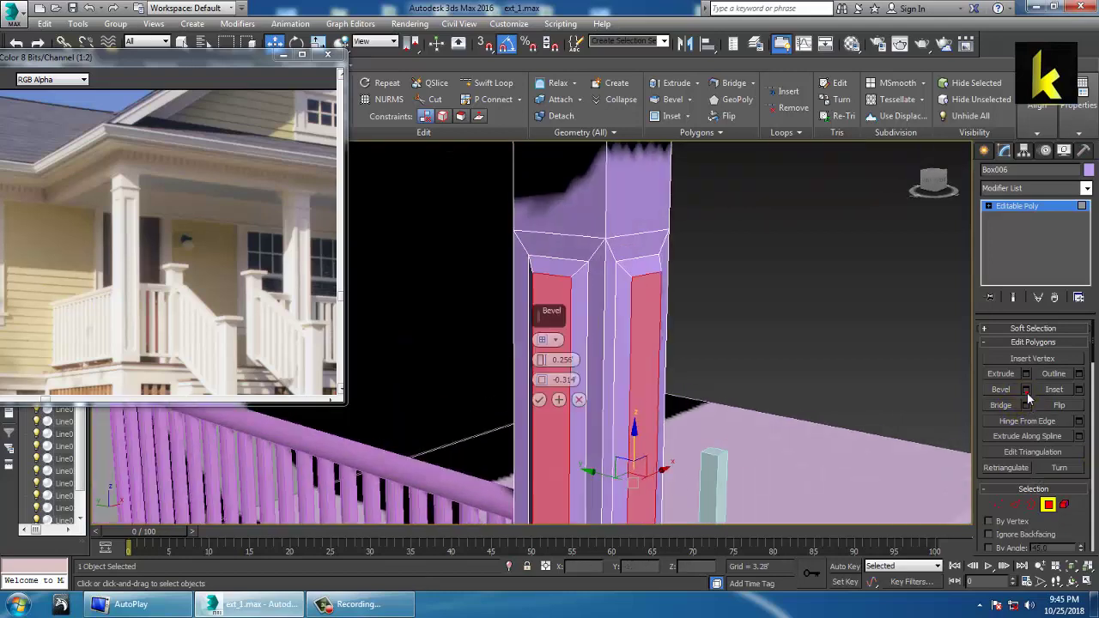
drag(542, 361, 563, 420)
drag(542, 380, 546, 361)
click(538, 400)
click(863, 319)
scroll(861, 320, down, 3)
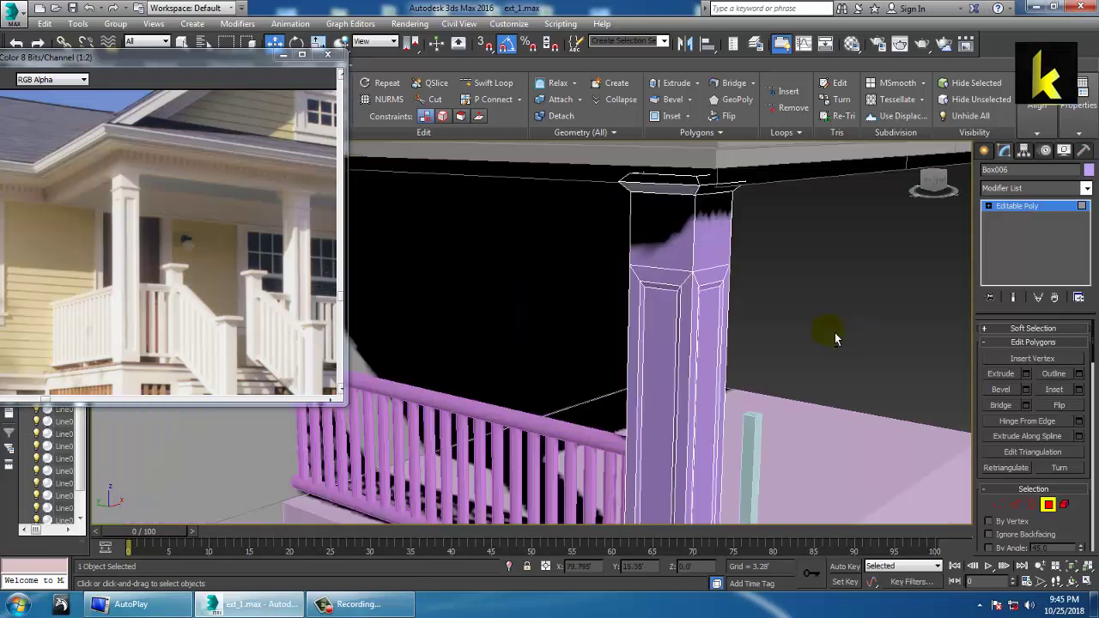
alt+middle_drag(835, 335, 807, 313)
click(1010, 220)
click(1010, 215)
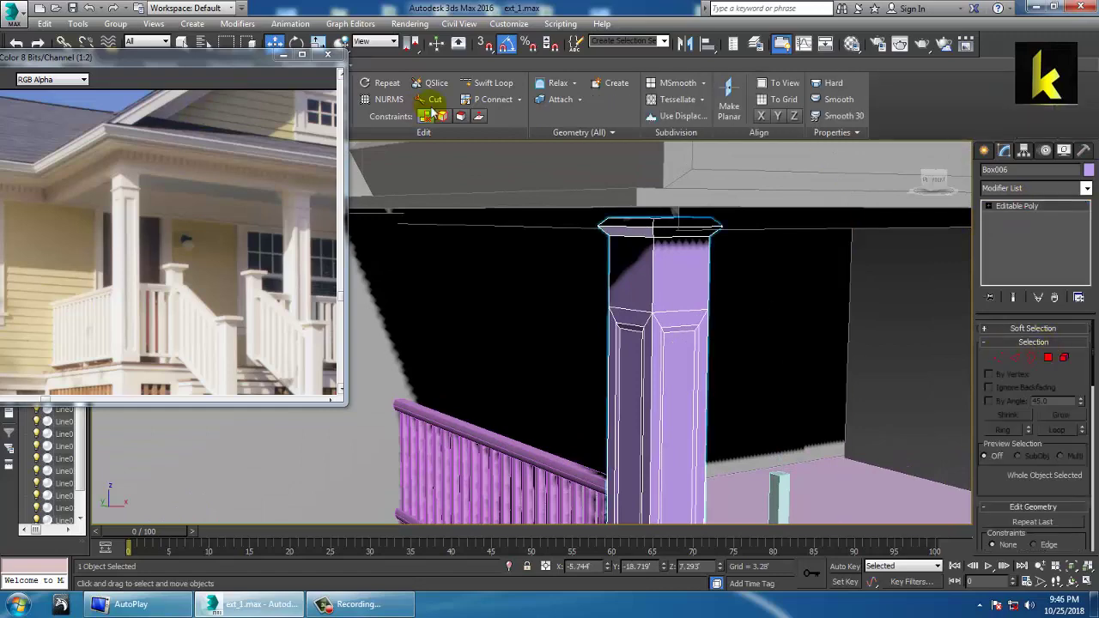
Add three closely spaced edge loops around the column with Swift Loop, between the recessed panels and the capital.
click(481, 83)
scroll(679, 294, up, 4)
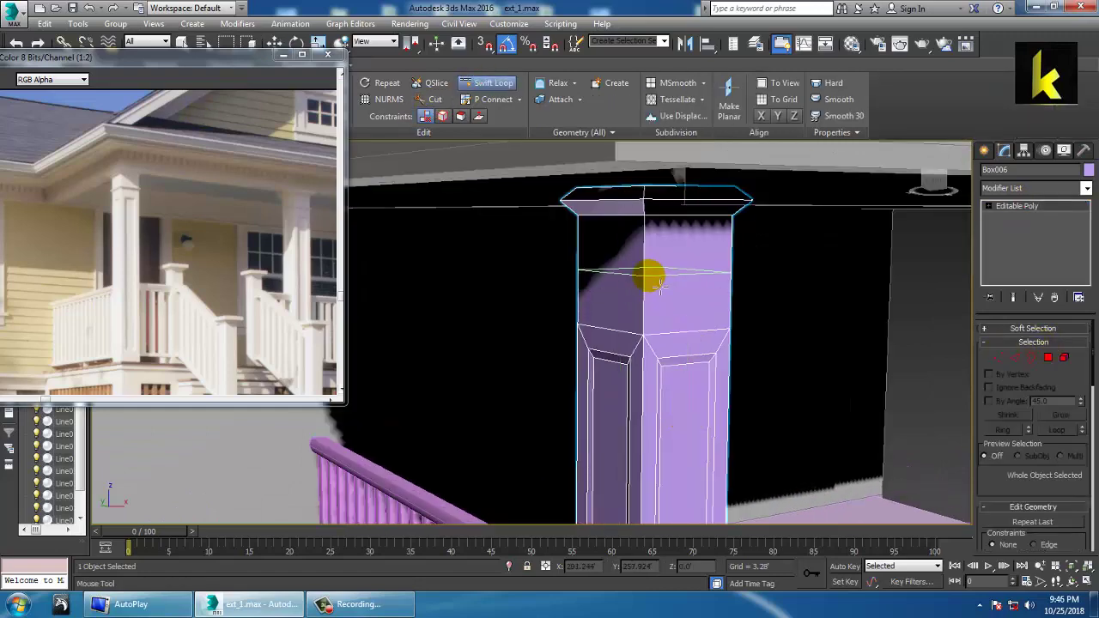
scroll(657, 290, up, 3)
middle_drag(650, 278, 653, 319)
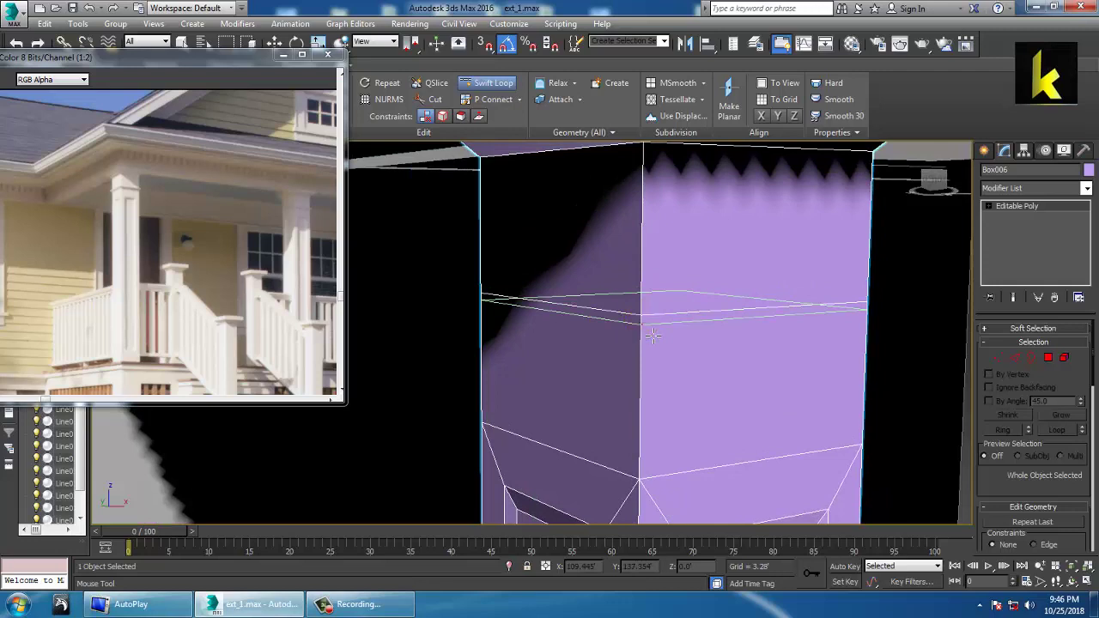
click(643, 321)
key(w)
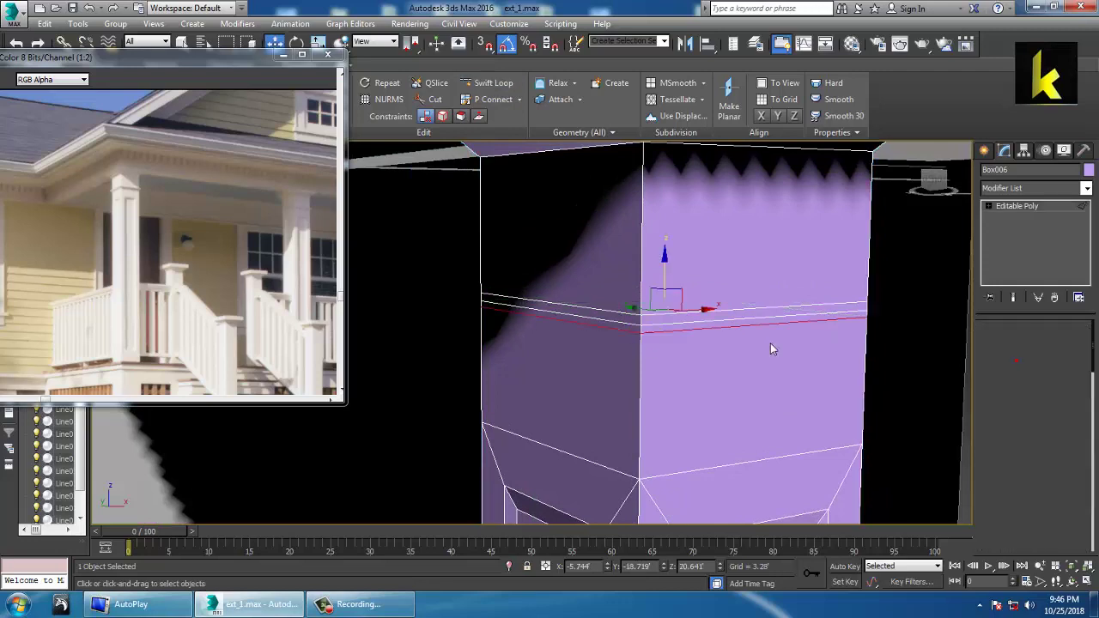
Scale the middle of the three close edge loops outward to form a projecting trim band around the column.
key(2)
click(648, 329)
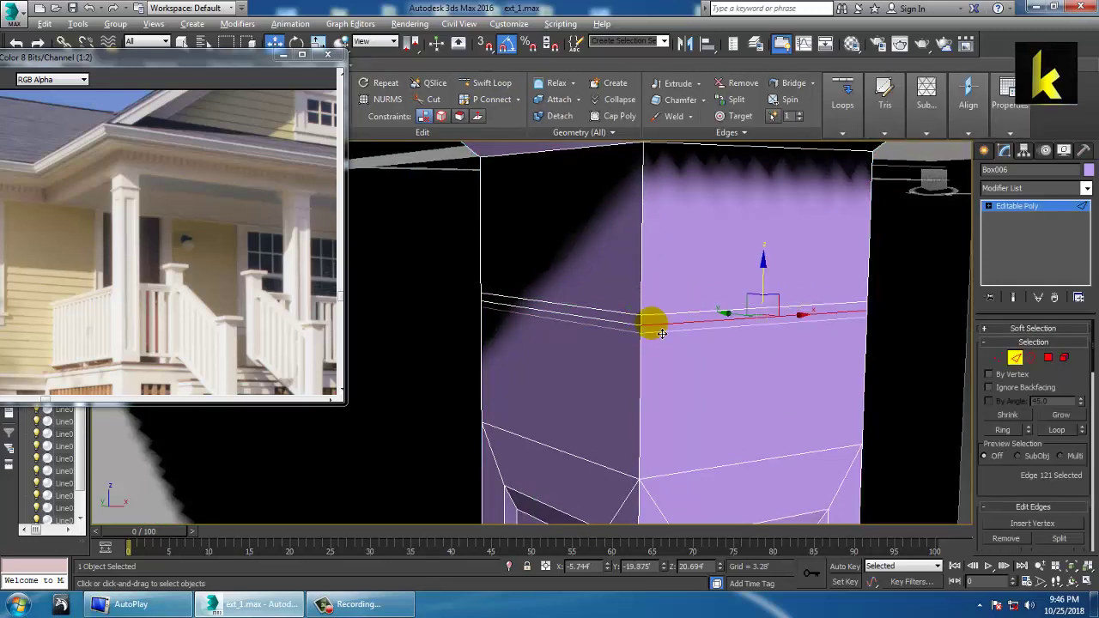
key(r)
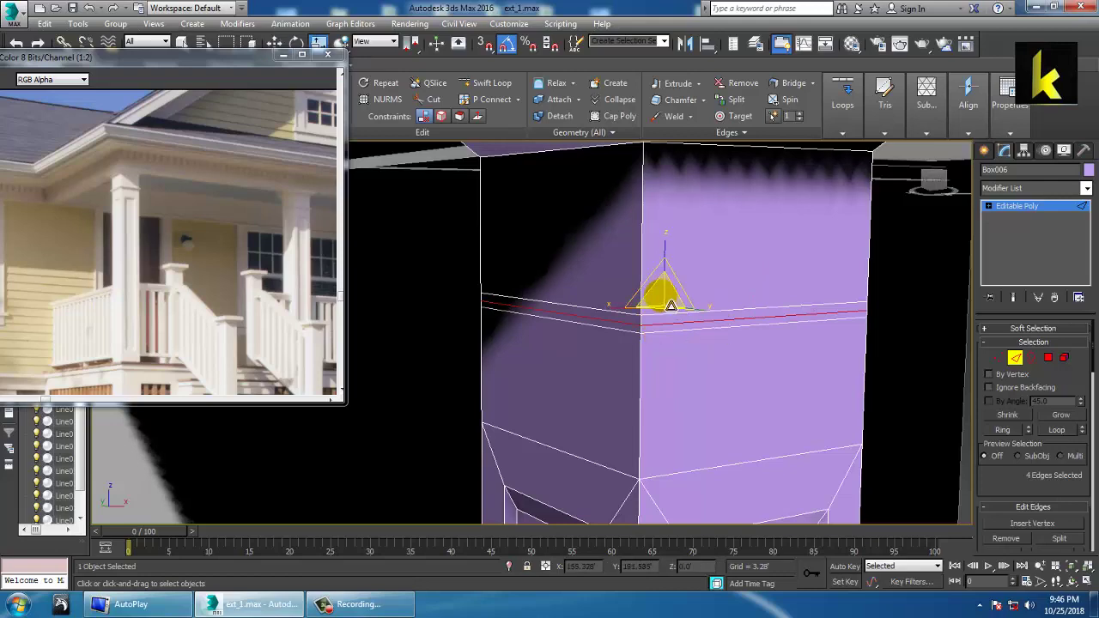
drag(666, 296, 664, 300)
key(w)
click(846, 350)
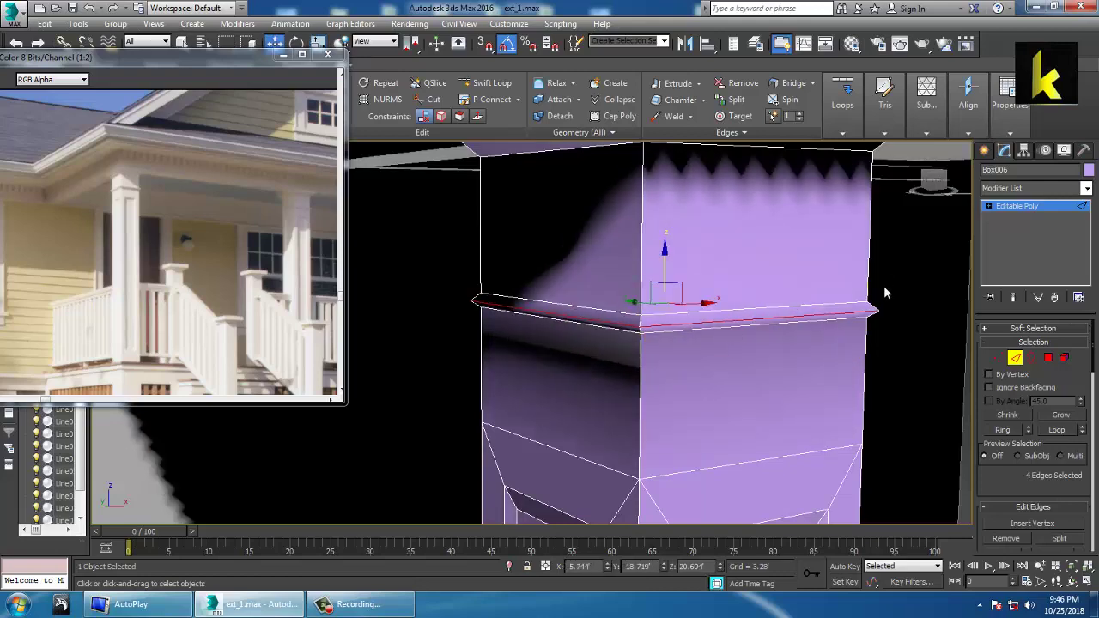
scroll(886, 276, down, 5)
middle_drag(885, 274, 793, 230)
scroll(846, 328, down, 8)
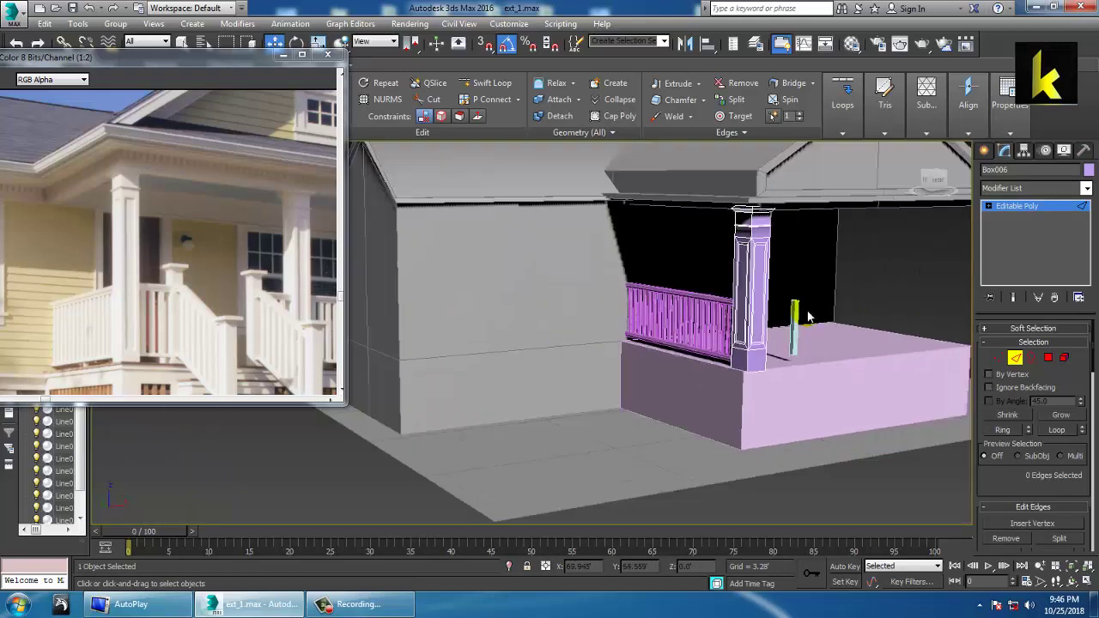
click(1040, 208)
Select every object in the scene and give them all the same light grey object colour.
key(ctrl+a)
click(1087, 191)
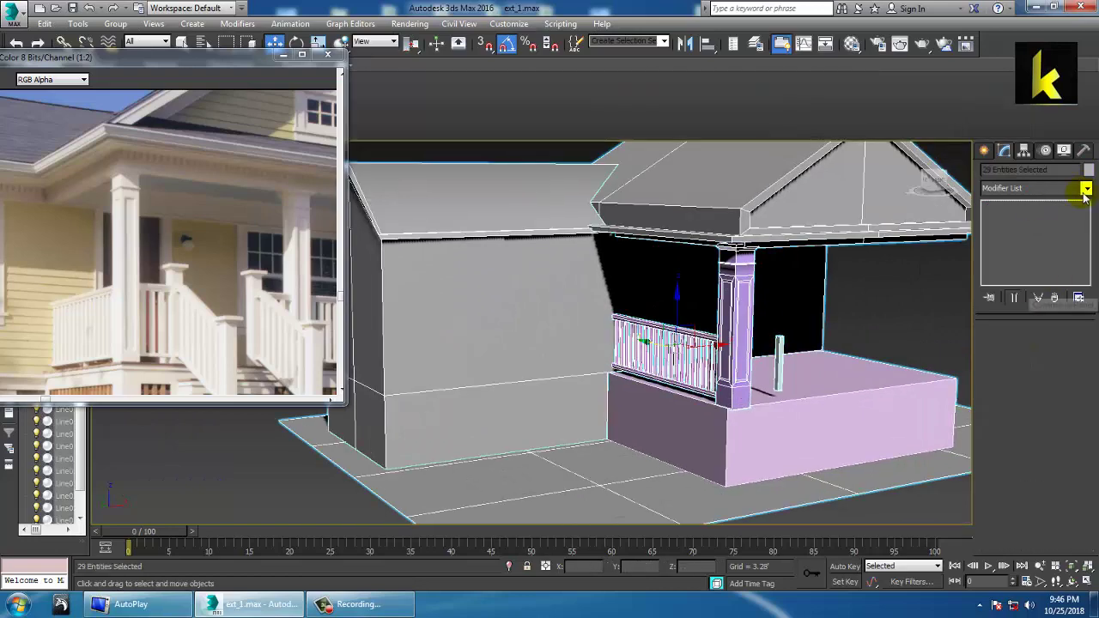
click(1088, 170)
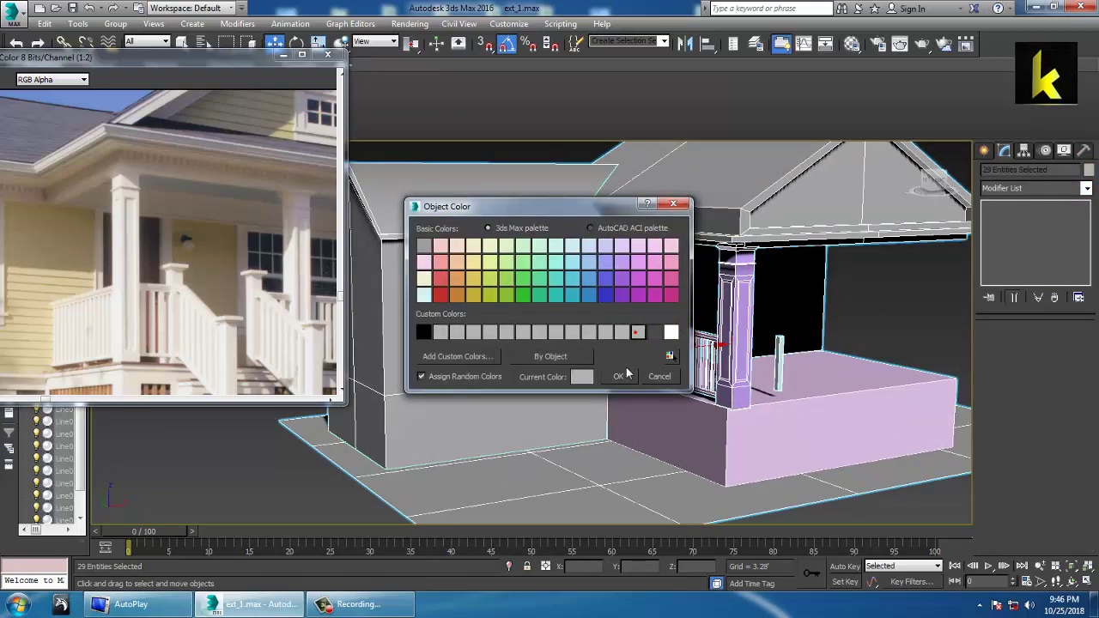
click(627, 374)
click(885, 350)
Copy the end baluster to the porch's front edge beside the column, at about X -3.984', Y -19.06', Z 7.289'.
middle_drag(885, 349, 657, 351)
scroll(748, 386, up, 5)
click(483, 316)
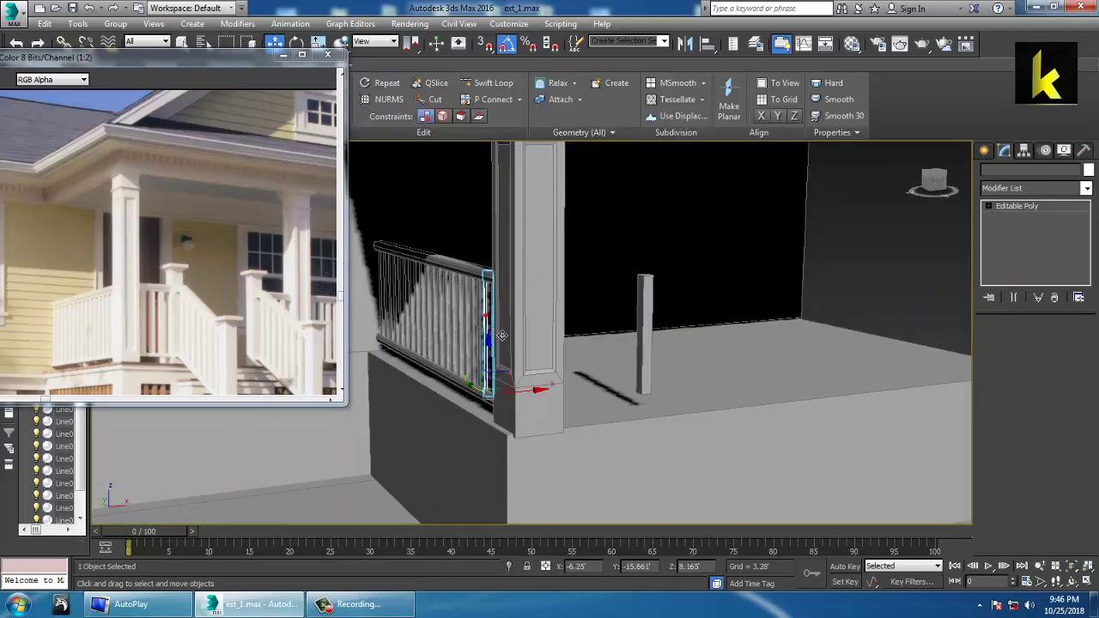
alt+middle_drag(502, 335, 483, 389)
drag(464, 394, 555, 419)
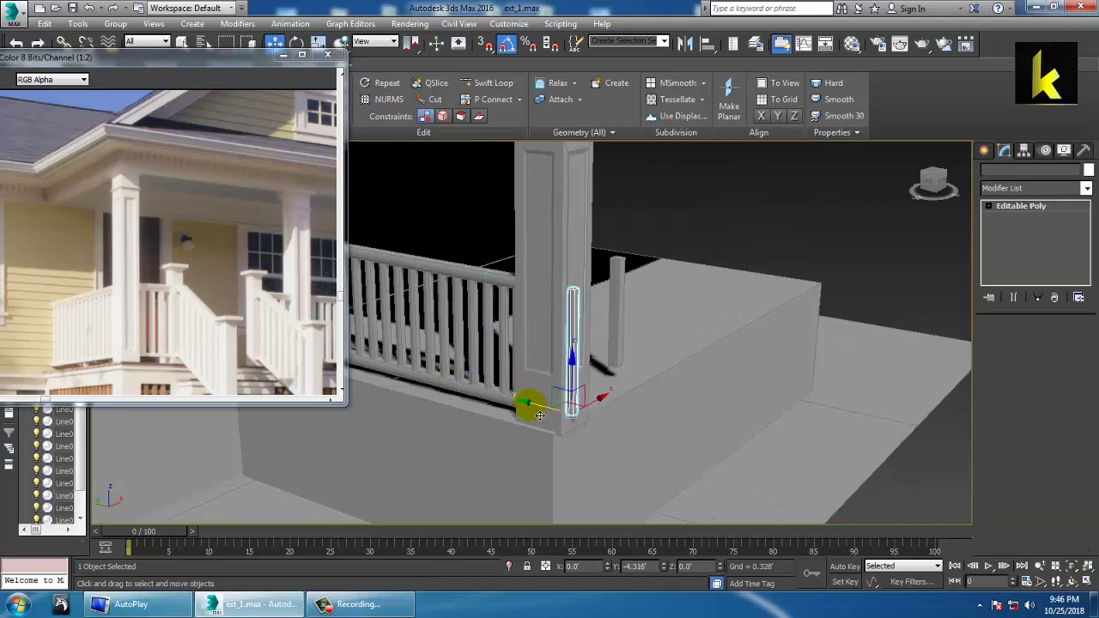
click(544, 364)
mouse_move(760, 388)
alt+middle_down()
mouse_move(625, 395)
mouse_move(579, 368)
mouse_move(559, 393)
mouse_move(618, 418)
alt+middle_up()
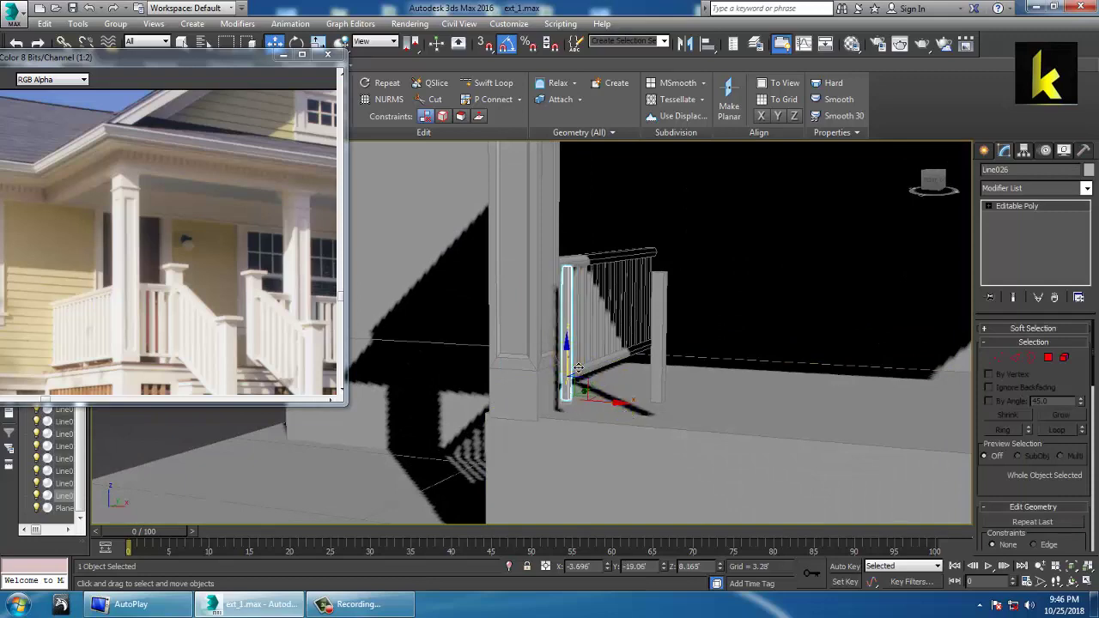
alt+middle_drag(600, 395, 618, 408)
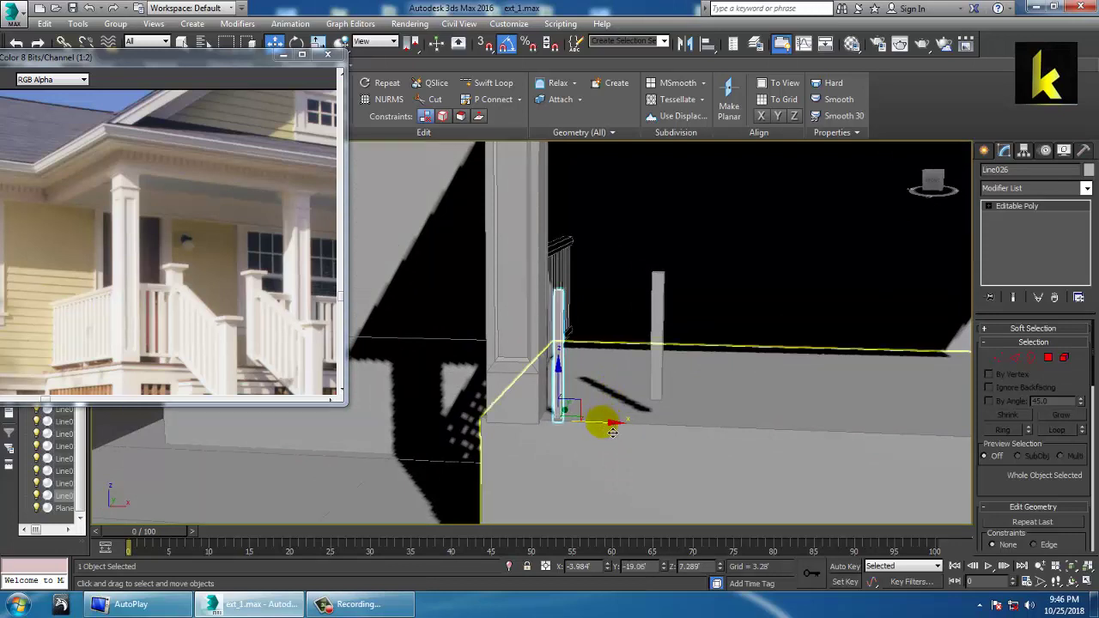
Make 3 evenly spaced copies of the front baluster along X, from the column toward the short post.
drag(612, 432, 634, 435)
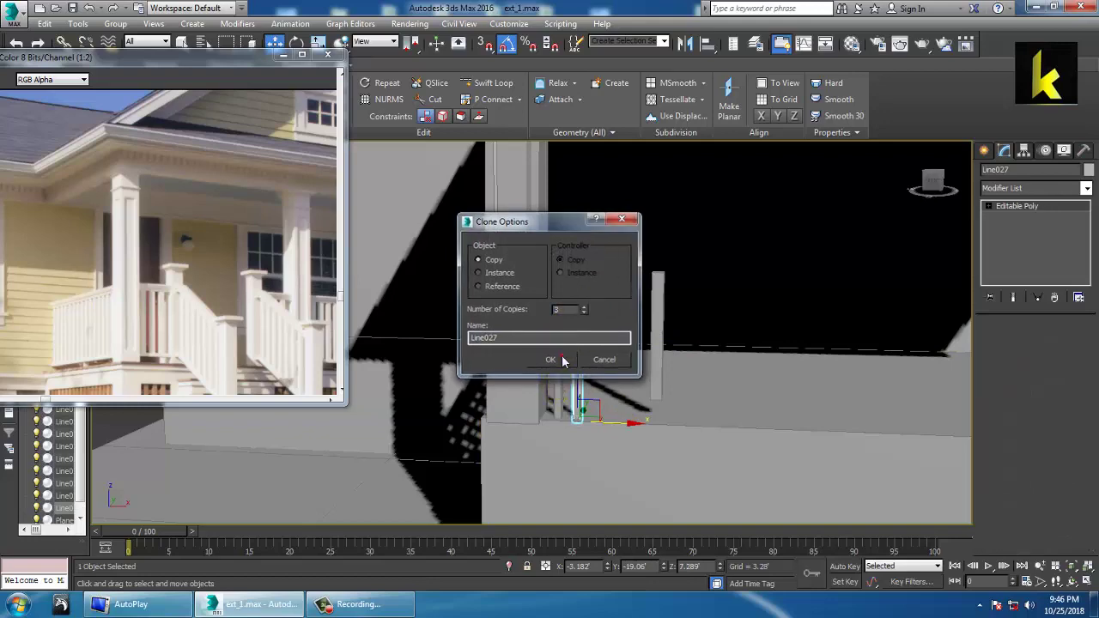
click(556, 359)
alt+middle_drag(543, 305, 636, 346)
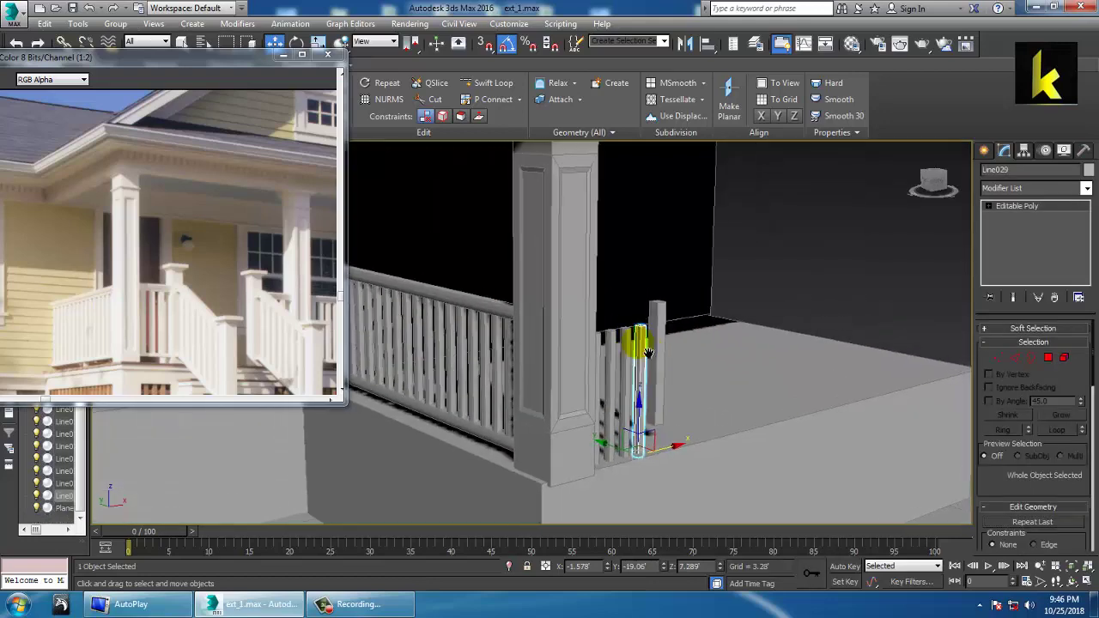
Copy the side railing's handrail to about Y -16.983' and rotate the copy 90° so it runs along the porch front.
click(472, 306)
scroll(482, 311, down, 3)
middle_drag(482, 311, 510, 341)
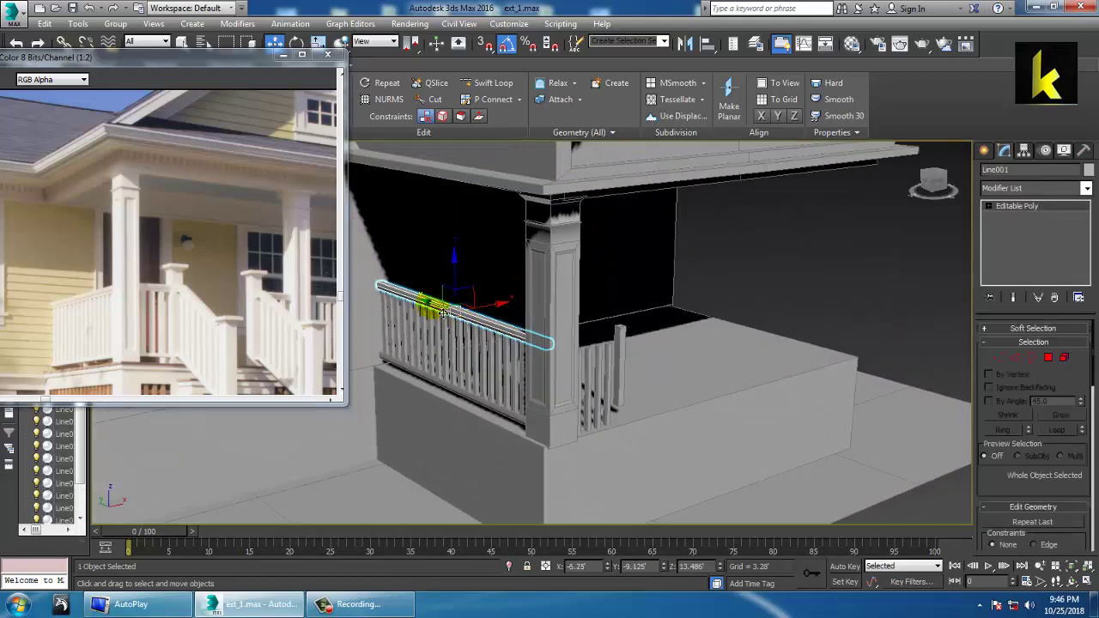
mouse_move(443, 313)
shift+mouse_down()
mouse_move(495, 336)
mouse_move(495, 379)
shift+mouse_up()
click(552, 361)
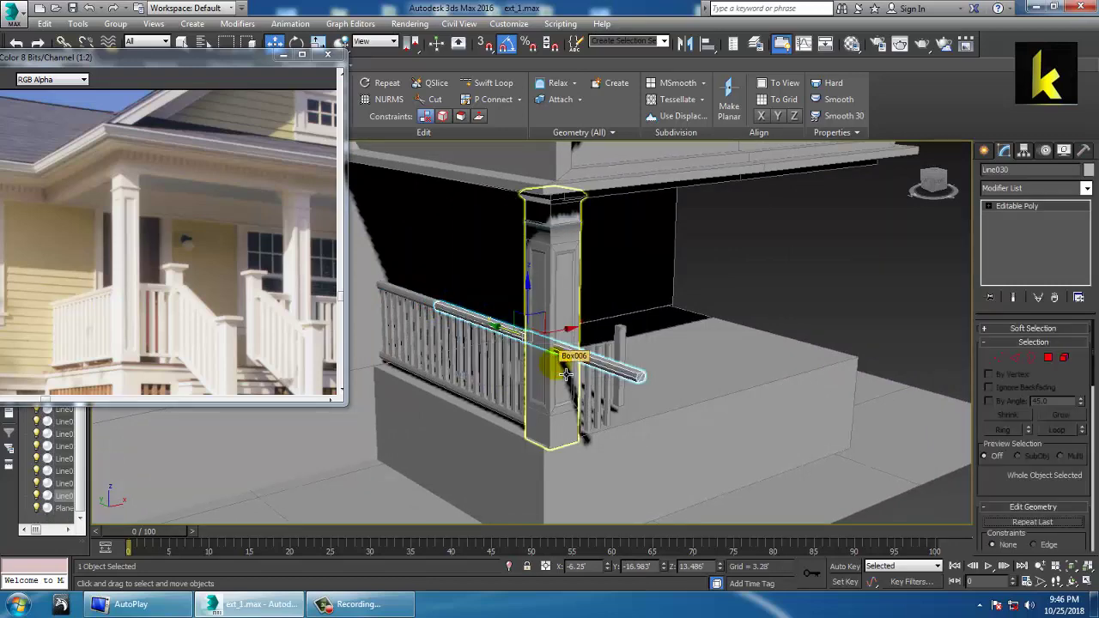
key(e)
drag(554, 359, 592, 354)
key(f)
scroll(559, 337, up, 3)
alt+middle_drag(898, 357, 872, 376)
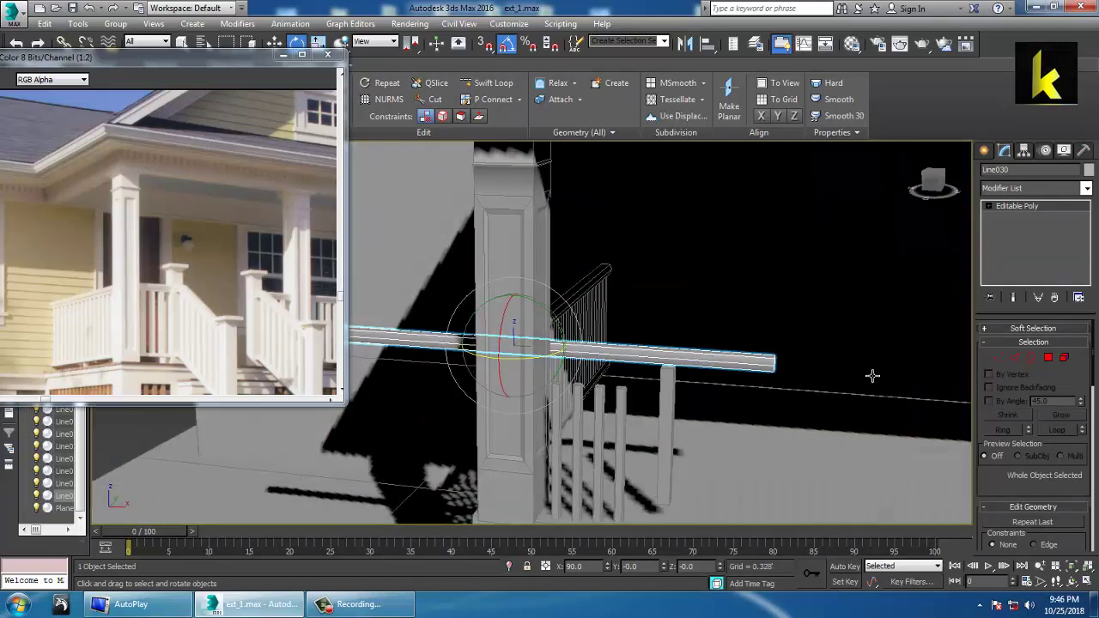
Shorten the copied handrail by moving its end vertices along X, one end near the short post, the other to about X -5.659'.
key(1)
drag(745, 323, 832, 439)
key(w)
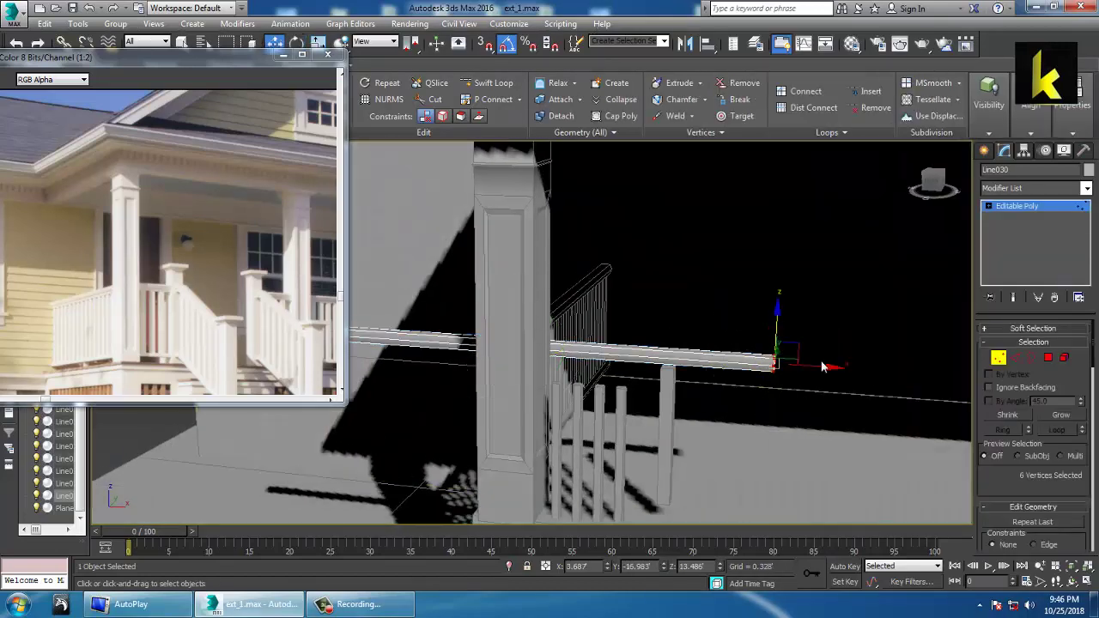
drag(822, 367, 670, 370)
alt+middle_drag(688, 371, 508, 365)
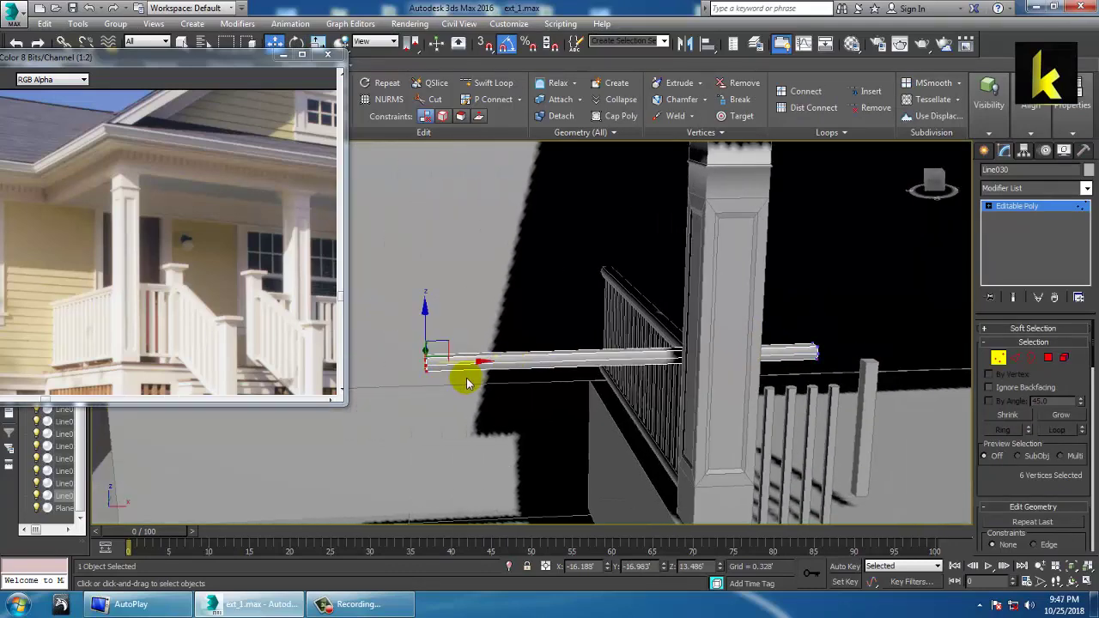
drag(474, 374, 754, 388)
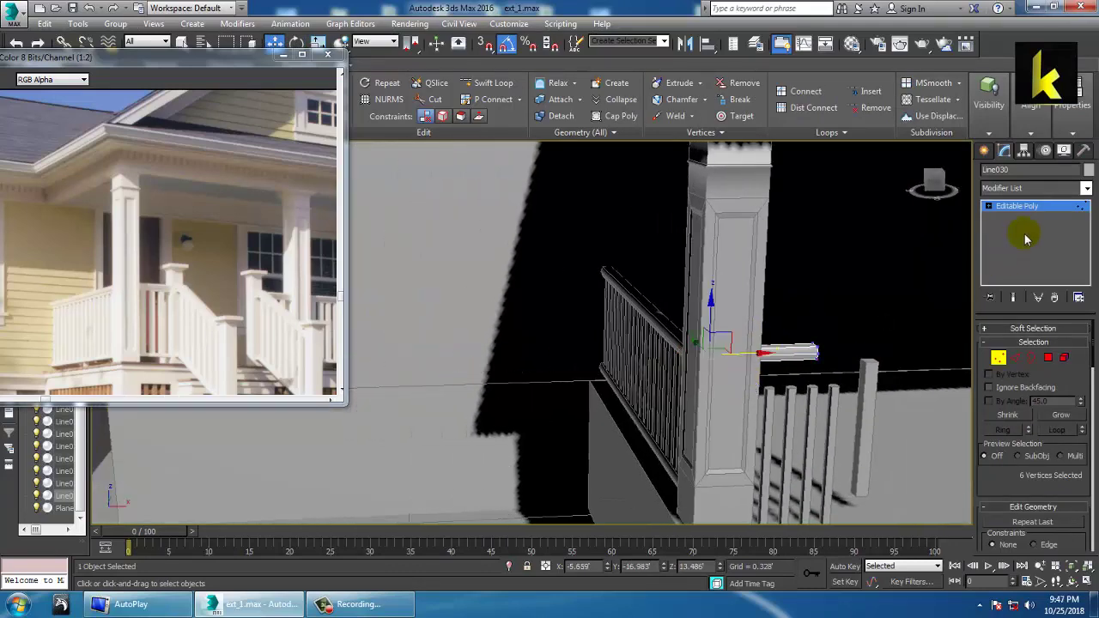
click(1035, 209)
Move the shortened handrail over the front balusters, to about X -5.788', Y -19.445', Z 12.909'.
alt+middle_drag(729, 369, 660, 339)
drag(689, 236, 608, 261)
alt+middle_drag(582, 310, 658, 286)
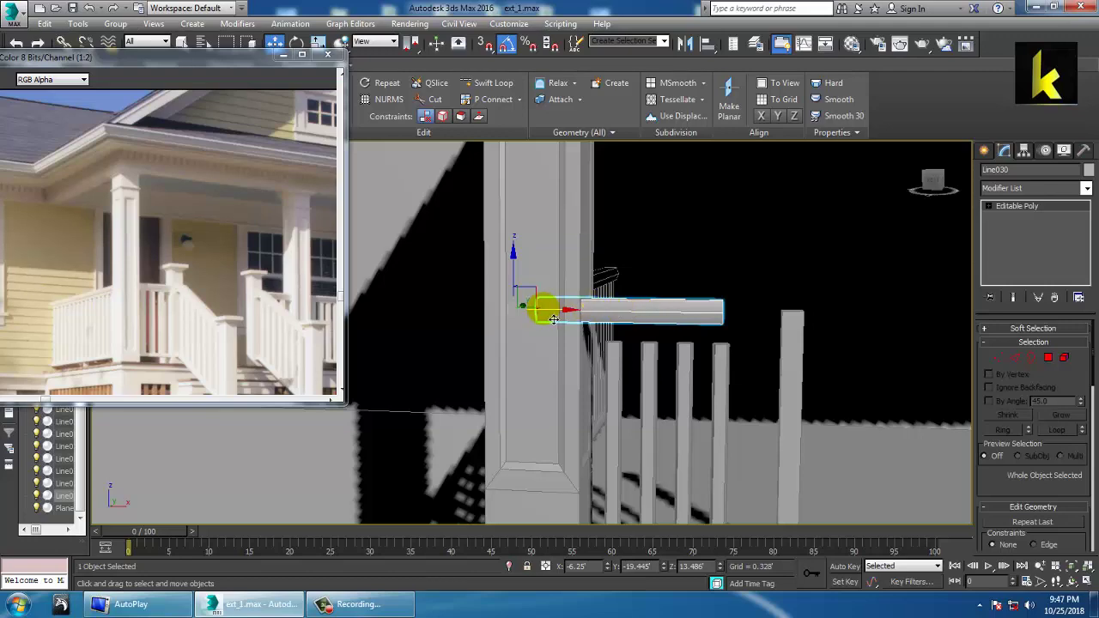
mouse_move(553, 320)
mouse_down()
mouse_move(596, 317)
mouse_move(574, 316)
mouse_move(573, 284)
mouse_move(547, 279)
mouse_move(550, 298)
mouse_up()
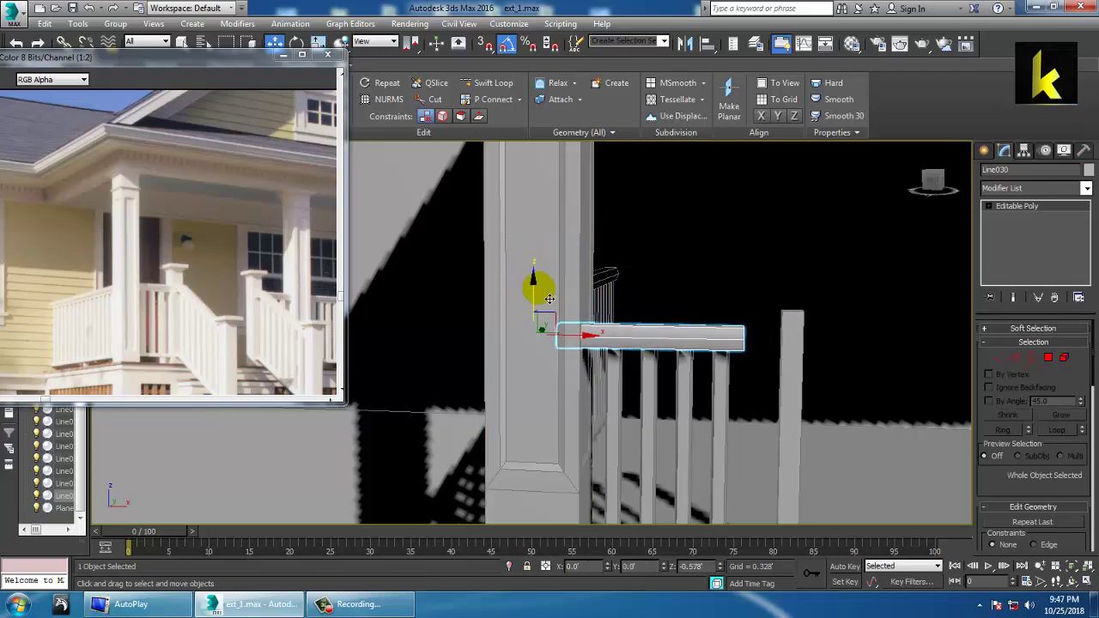
alt+middle_drag(549, 298, 684, 327)
Raise the four front balusters together by about 0.956' in the front view.
key(alt+w)
right_click(751, 286)
key(alt+w)
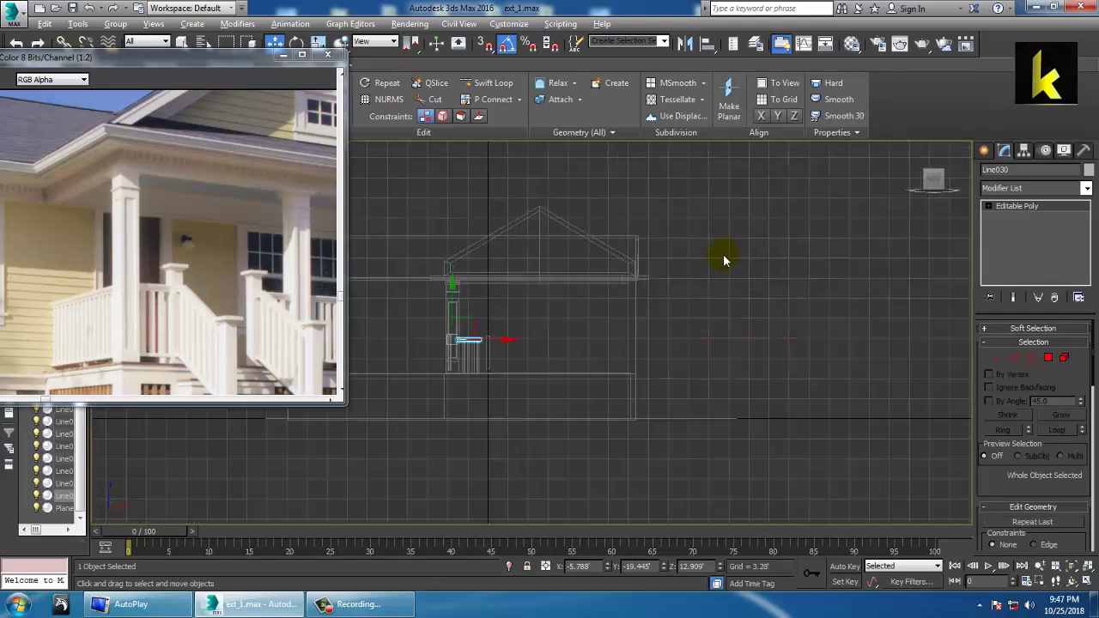
scroll(651, 336, up, 4)
scroll(830, 393, down, 5)
scroll(928, 363, up, 4)
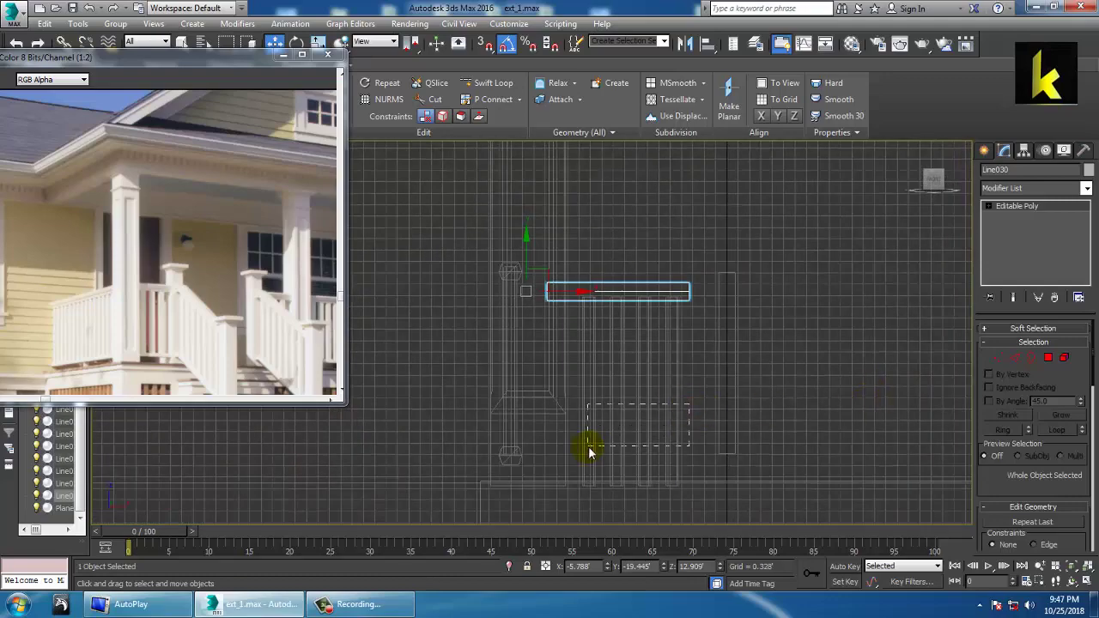
drag(589, 448, 605, 435)
drag(639, 370, 655, 334)
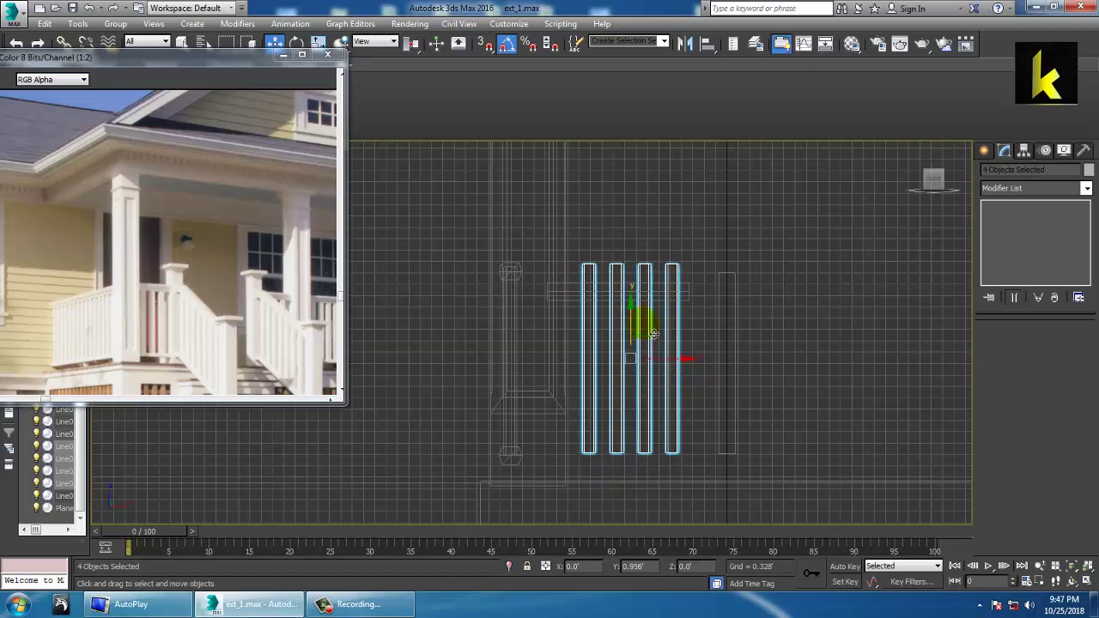
Raise the front handrail to the baluster tops and copy it down to about Z 8.144' as the bottom rail.
click(577, 295)
click(578, 293)
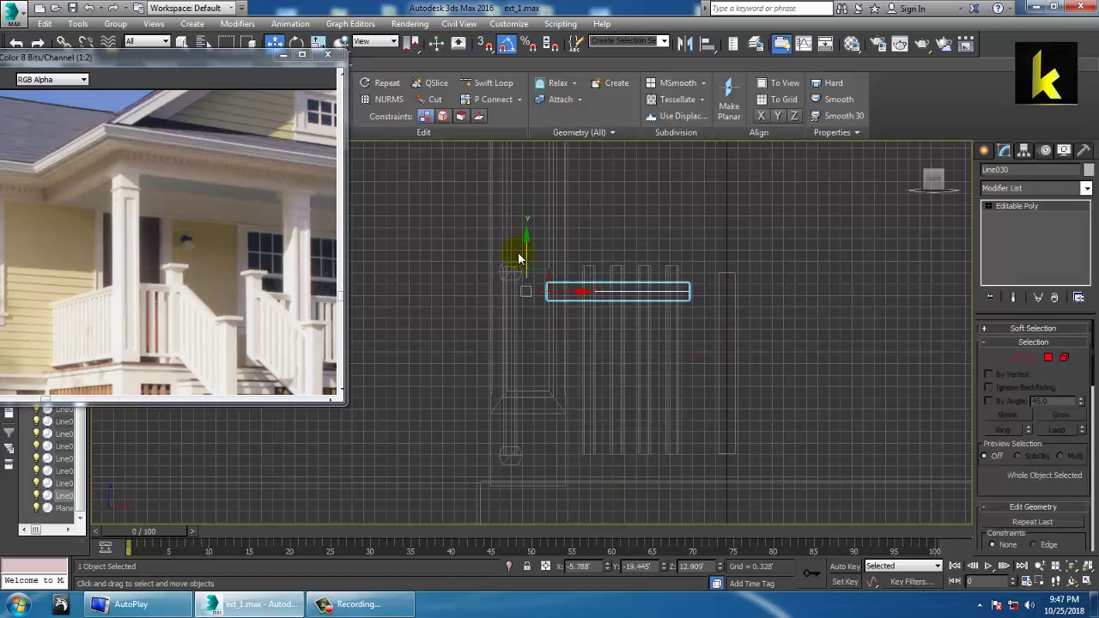
mouse_move(535, 259)
mouse_down()
mouse_move(546, 238)
mouse_move(574, 432)
mouse_move(583, 433)
mouse_move(577, 422)
mouse_up()
click(561, 364)
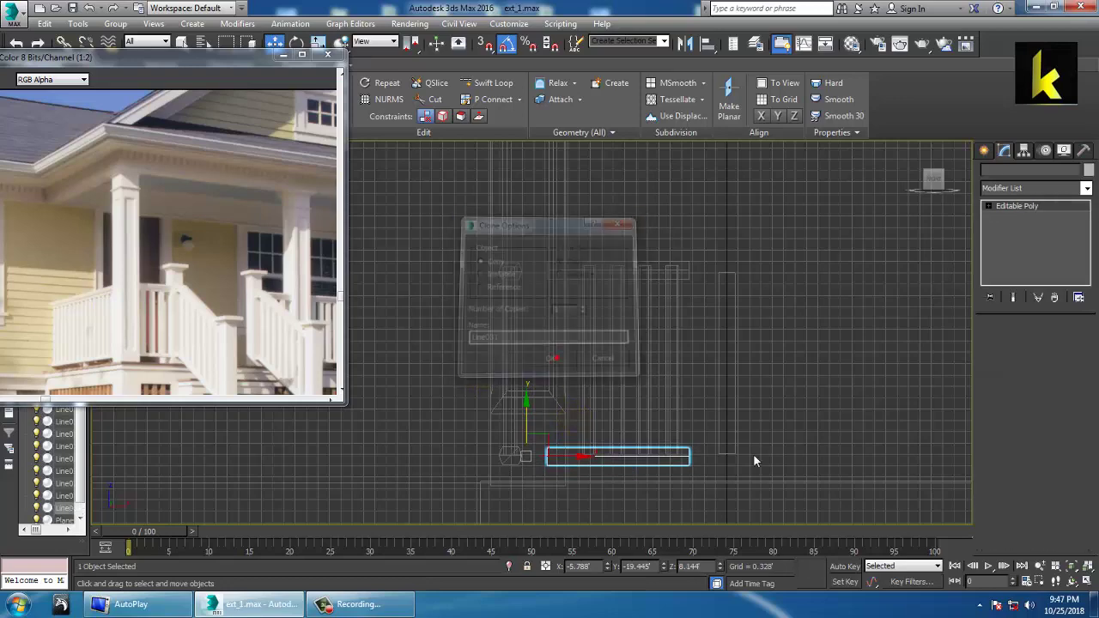
key(alt+w)
right_click(834, 484)
key(alt+w)
mouse_move(785, 428)
alt+middle_down()
mouse_move(775, 420)
mouse_move(773, 453)
mouse_move(771, 437)
mouse_move(741, 455)
alt+middle_up()
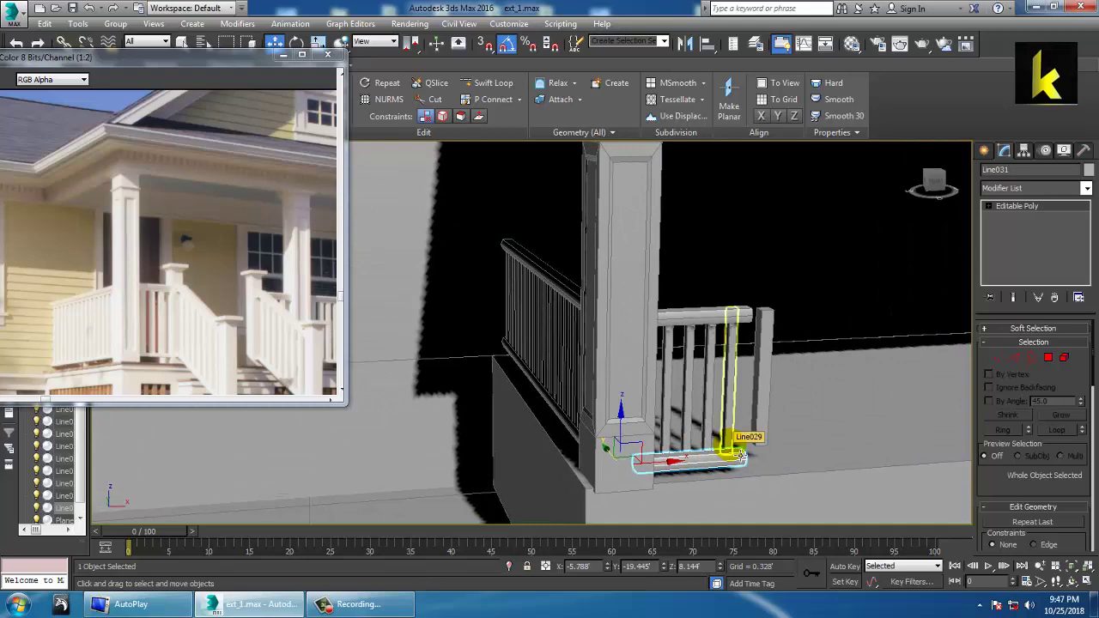
Select the short front railing's top rail, four balusters and bottom rail, and make one copy along X beyond the short post.
scroll(172, 292, down, 2)
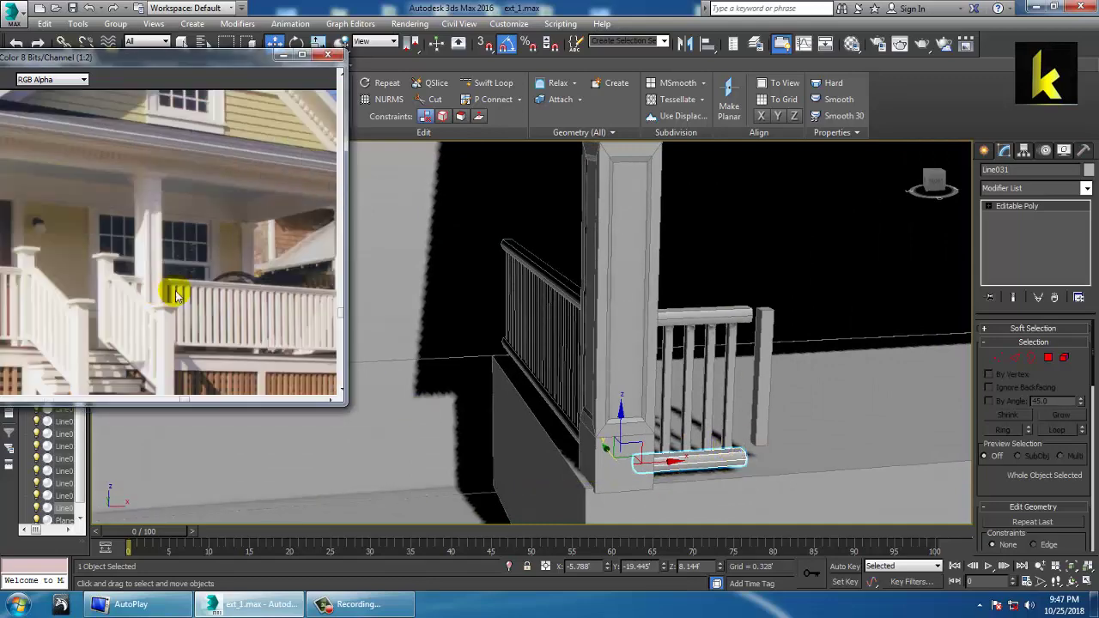
middle_drag(591, 345, 532, 338)
alt+middle_drag(861, 388, 668, 363)
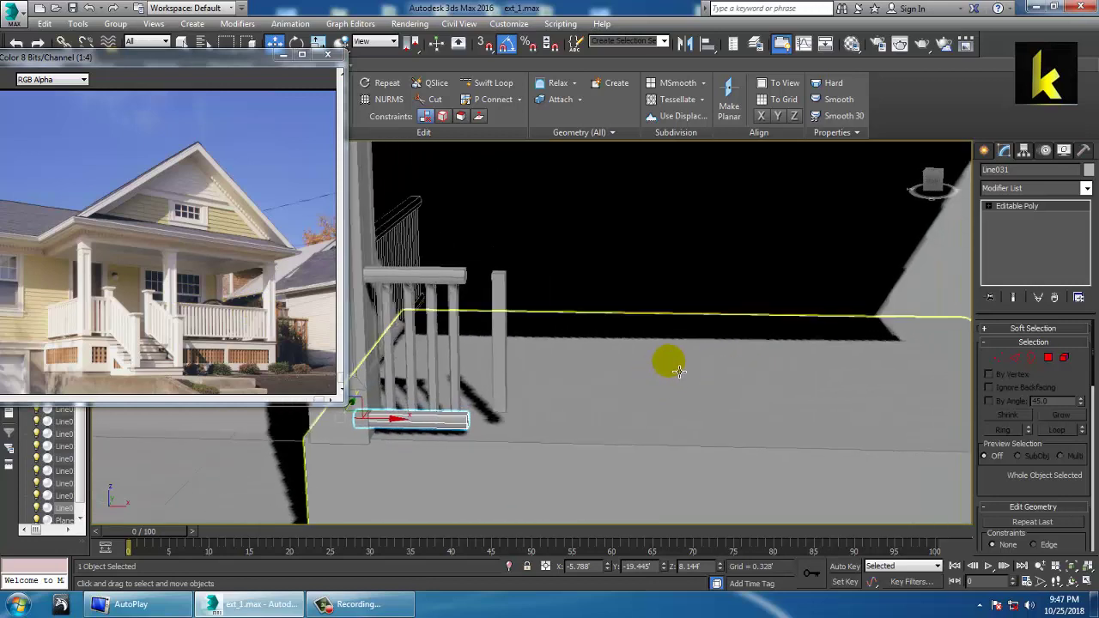
click(386, 276)
ctrl+click(387, 303)
ctrl+click(423, 343)
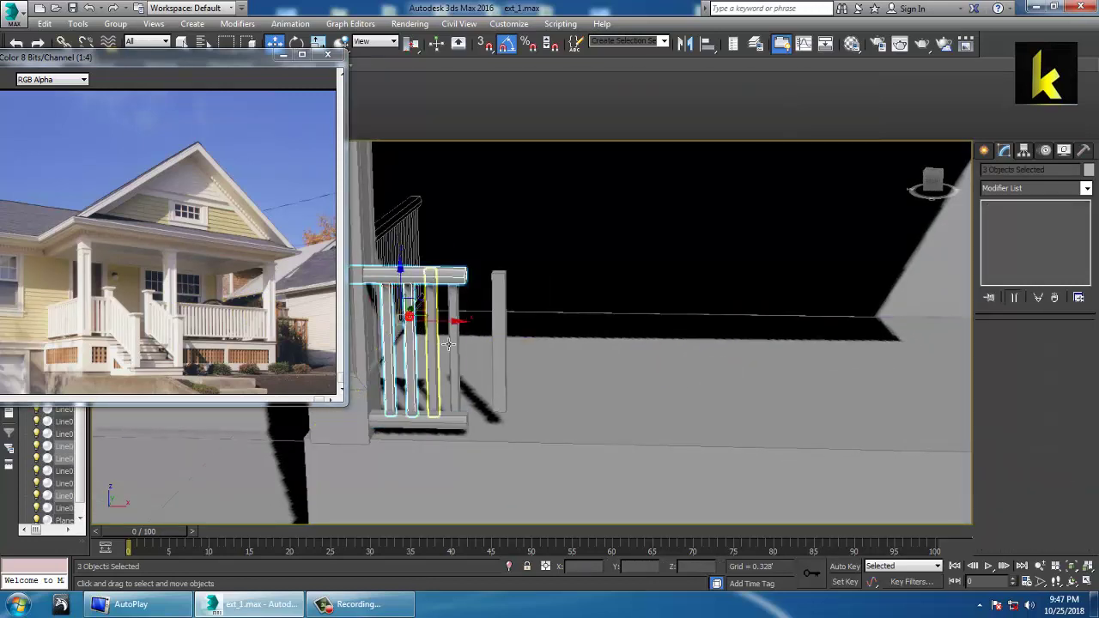
ctrl+click(438, 352)
ctrl+click(454, 395)
ctrl+click(465, 415)
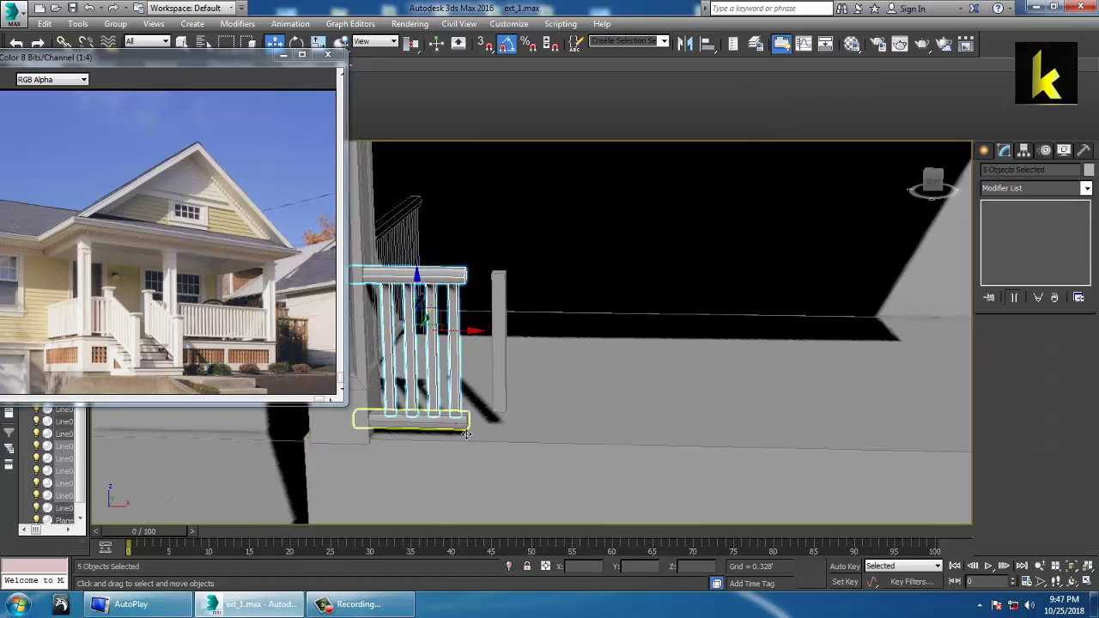
mouse_move(471, 337)
shift+mouse_down()
mouse_move(775, 401)
mouse_move(832, 395)
shift+mouse_up()
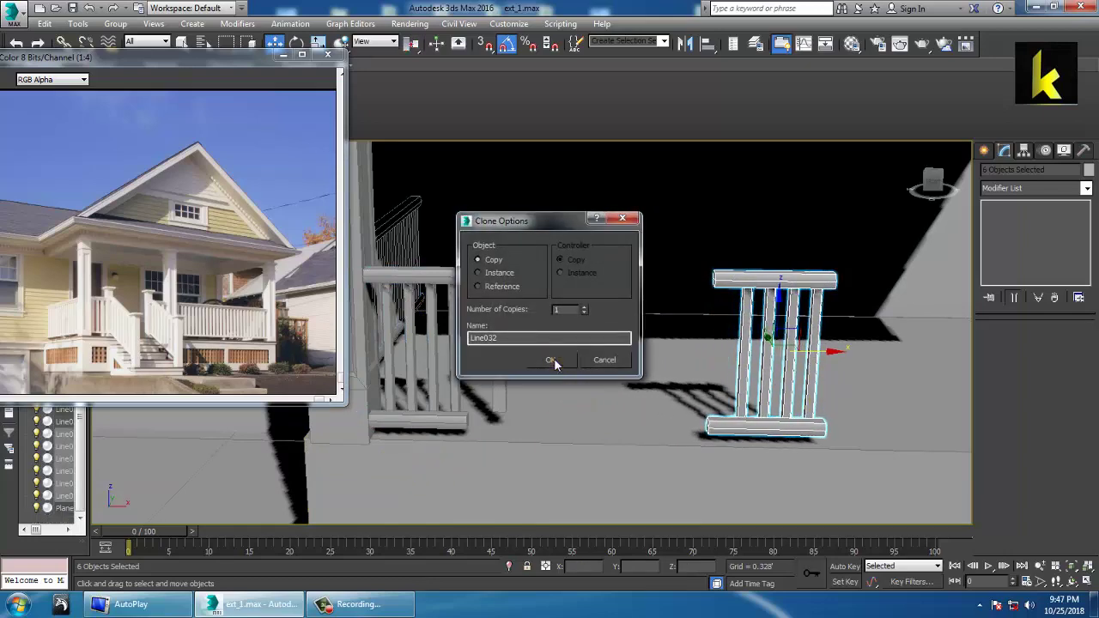
click(554, 362)
Move the copied railing section along X to the far front corner of the porch.
middle_drag(824, 427, 527, 432)
scroll(527, 432, down, 4)
mouse_move(510, 379)
mouse_down()
mouse_move(694, 429)
mouse_move(698, 409)
mouse_up()
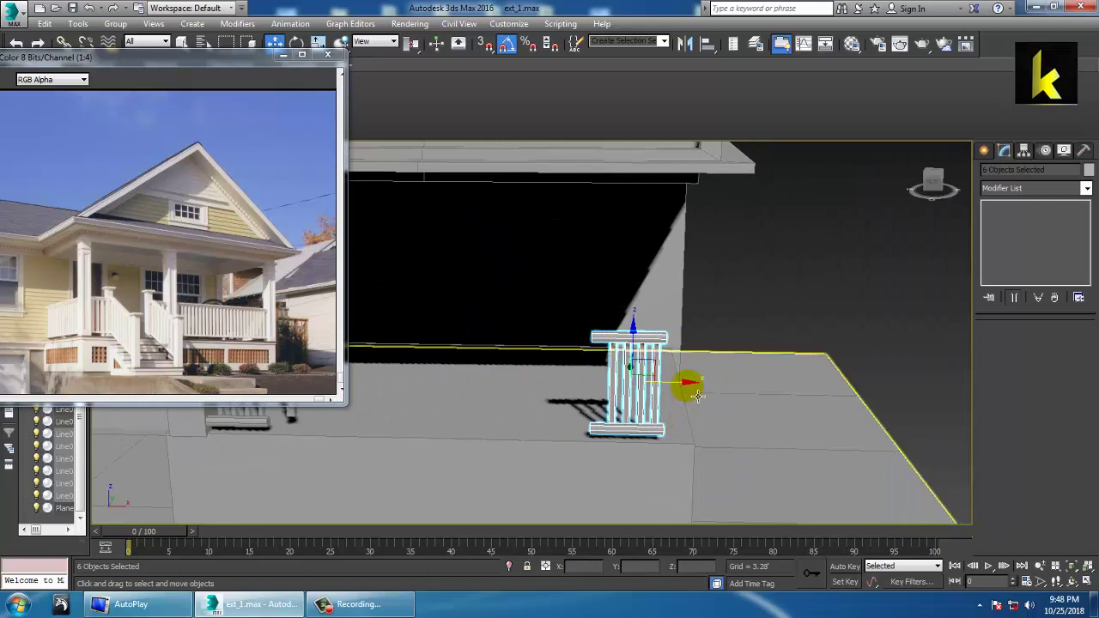
Lengthen the copied section's top rail by moving its inner end vertices to about X 8.998'.
middle_drag(651, 383, 753, 384)
click(611, 337)
key(1)
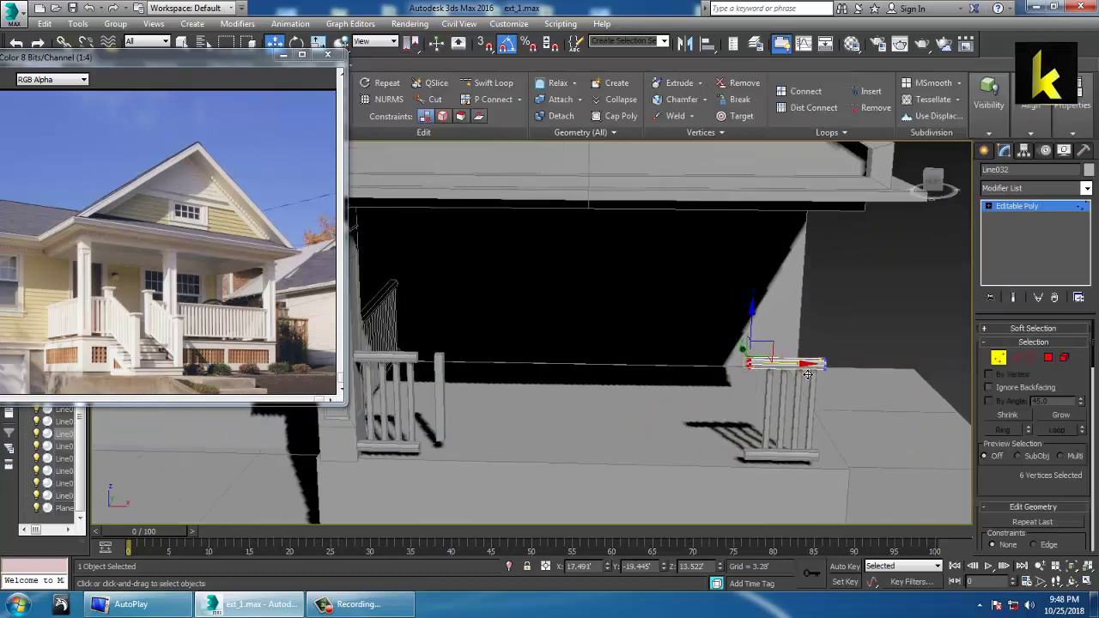
drag(808, 375, 654, 373)
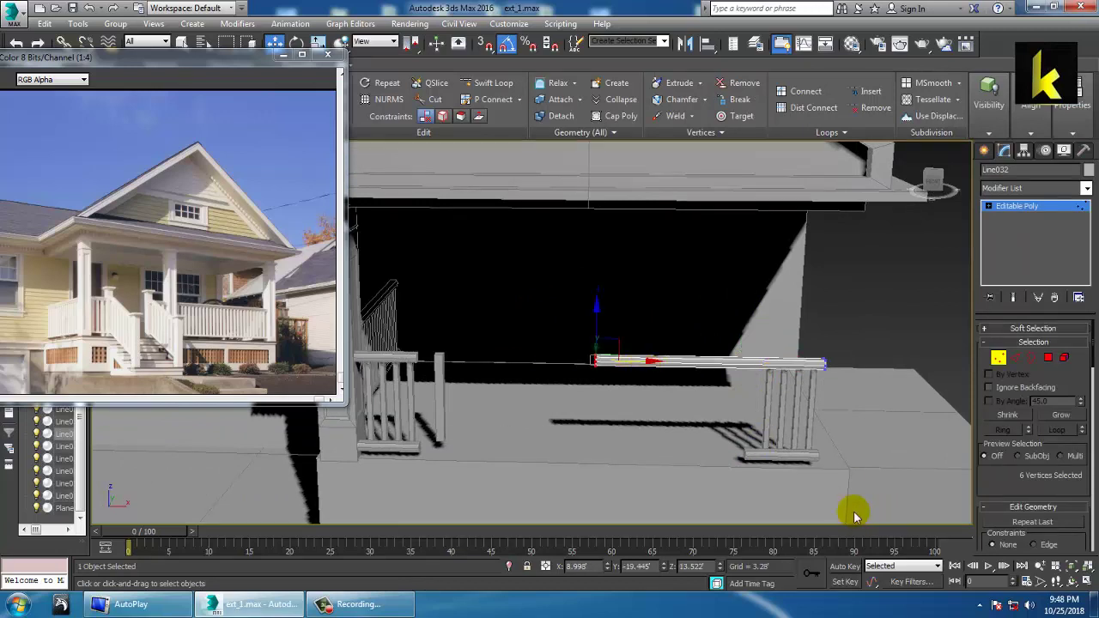
click(1011, 207)
Lengthen the copied section's bottom rail by moving its inner end vertices about -8.156' along X in the front view.
click(746, 458)
key(alt+w)
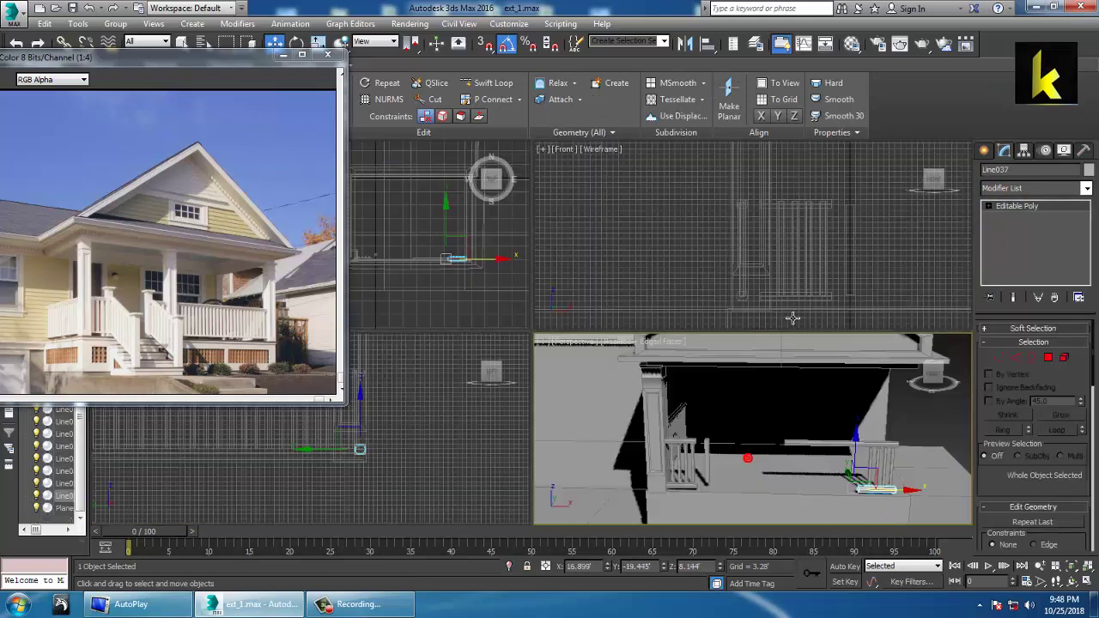
middle_drag(793, 319, 696, 270)
key(alt+w)
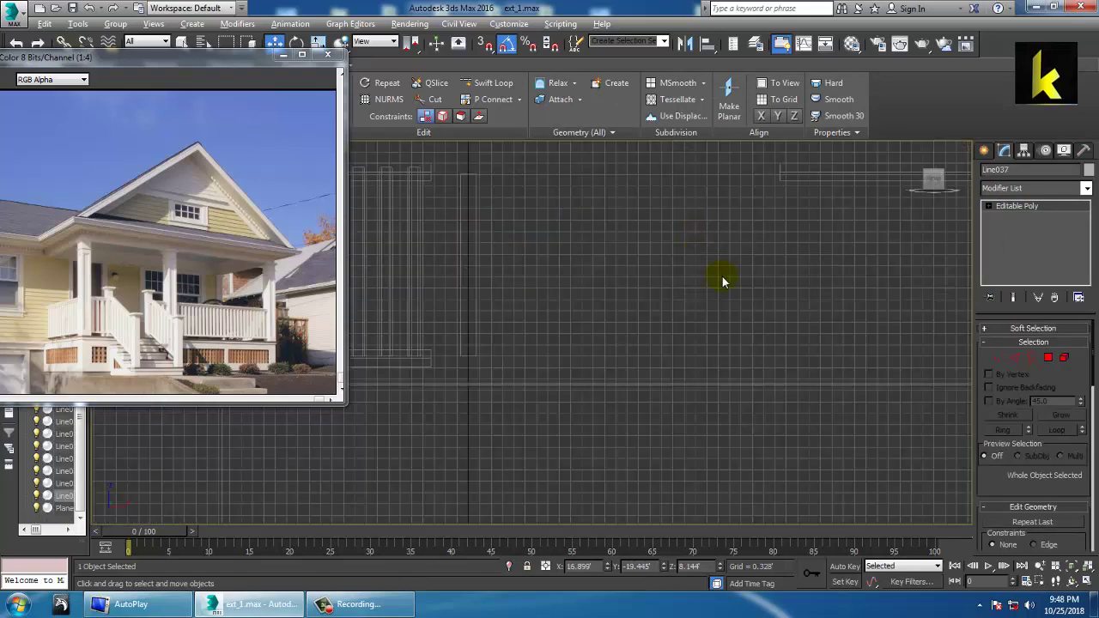
key(z)
scroll(767, 388, down, 9)
middle_drag(729, 386, 707, 400)
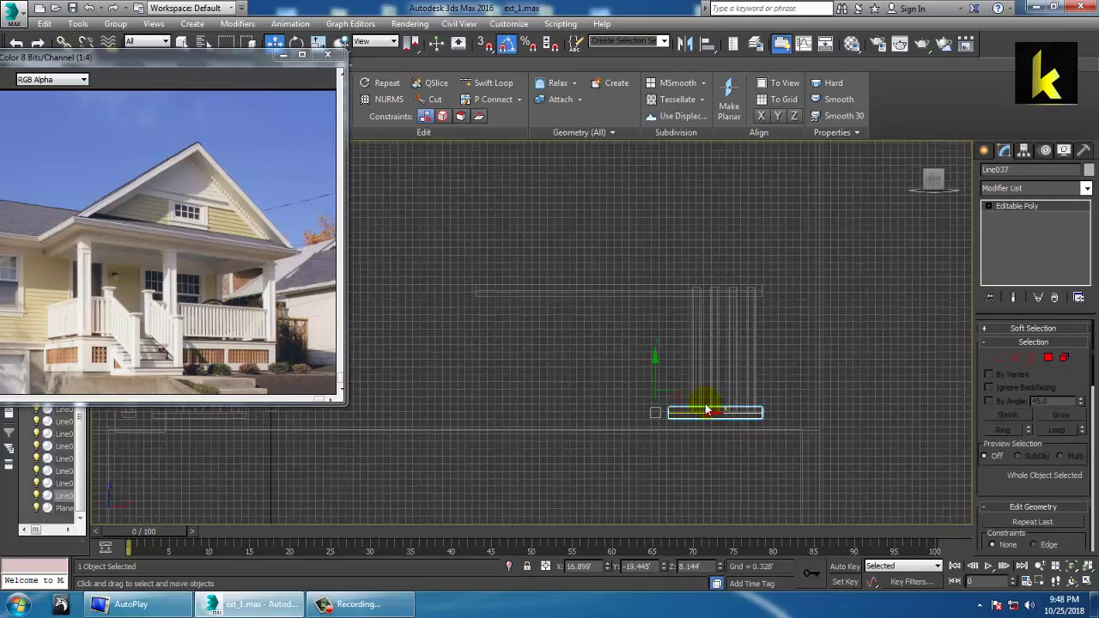
key(1)
drag(720, 422, 523, 407)
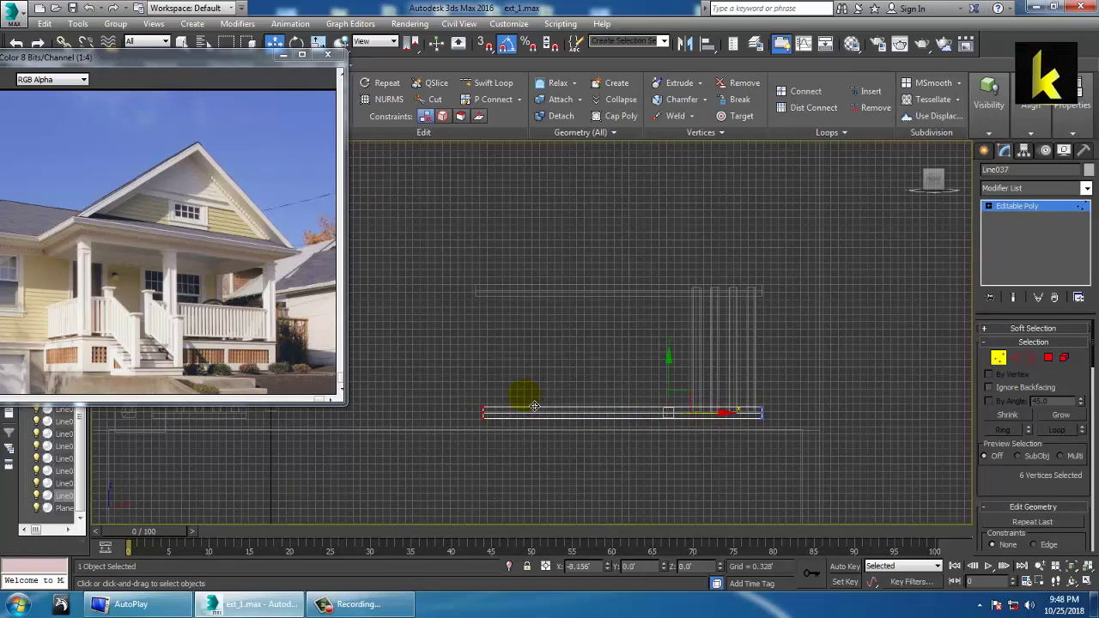
click(1031, 206)
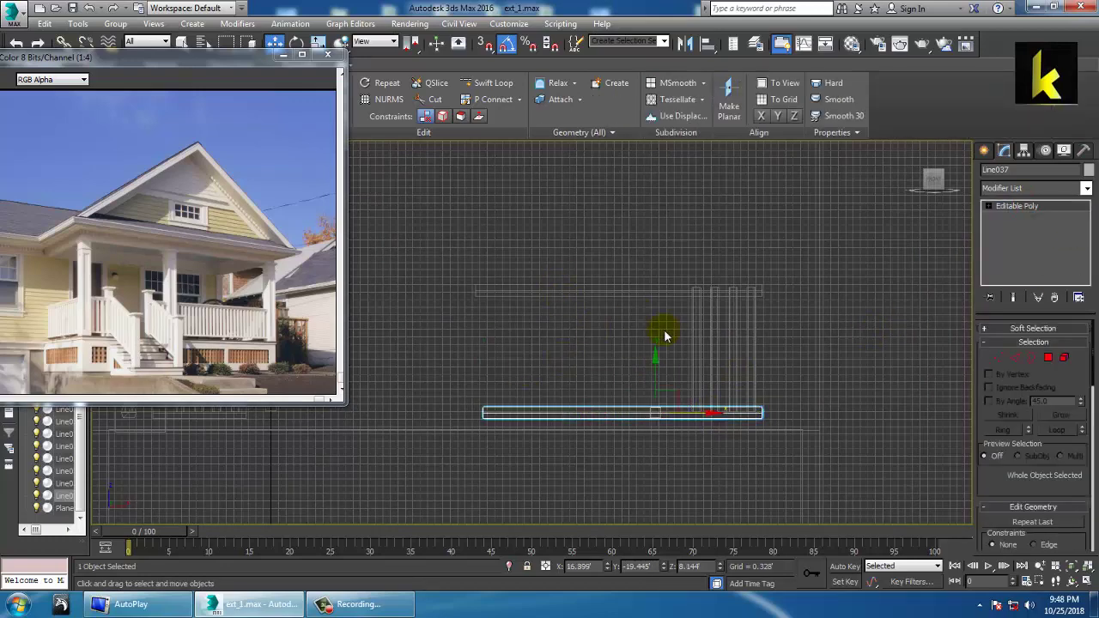
Make three evenly spaced copies of the four-baluster group along X to fill the lengthened railing.
click(702, 342)
mouse_move(759, 354)
mouse_down()
mouse_move(699, 352)
mouse_move(707, 350)
mouse_up()
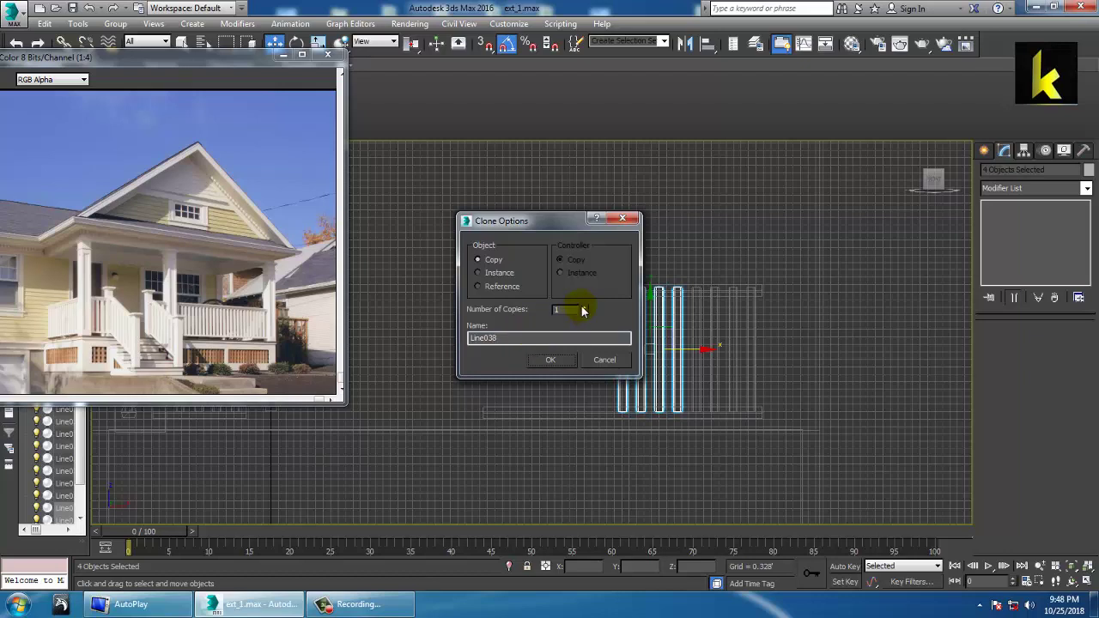
click(552, 360)
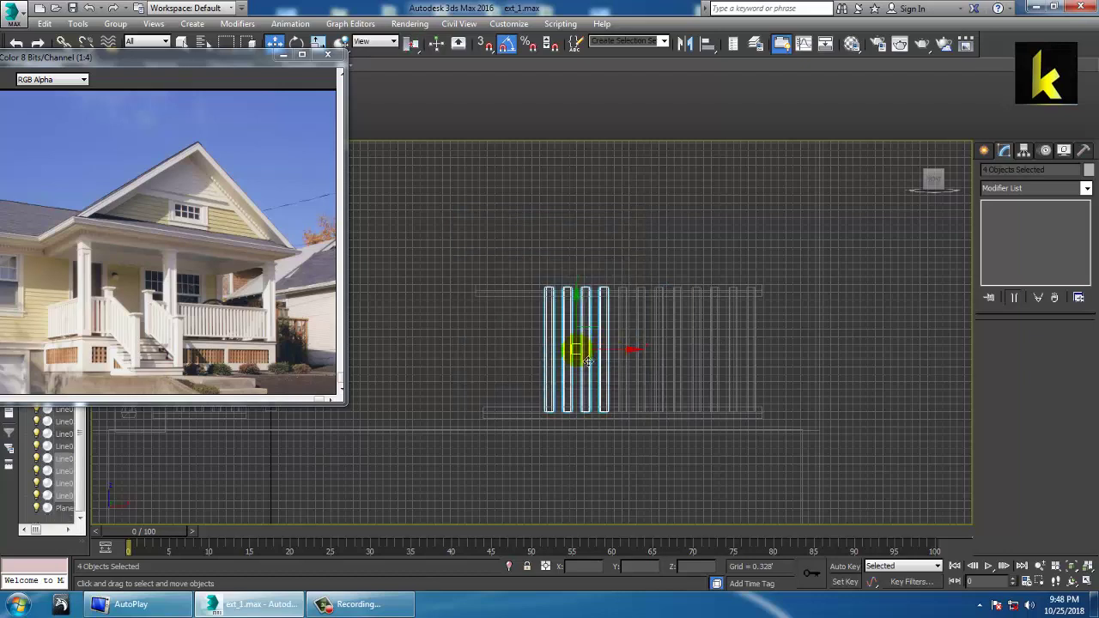
click(532, 375)
mouse_move(599, 374)
mouse_down()
mouse_move(650, 385)
mouse_move(566, 359)
mouse_up()
click(550, 361)
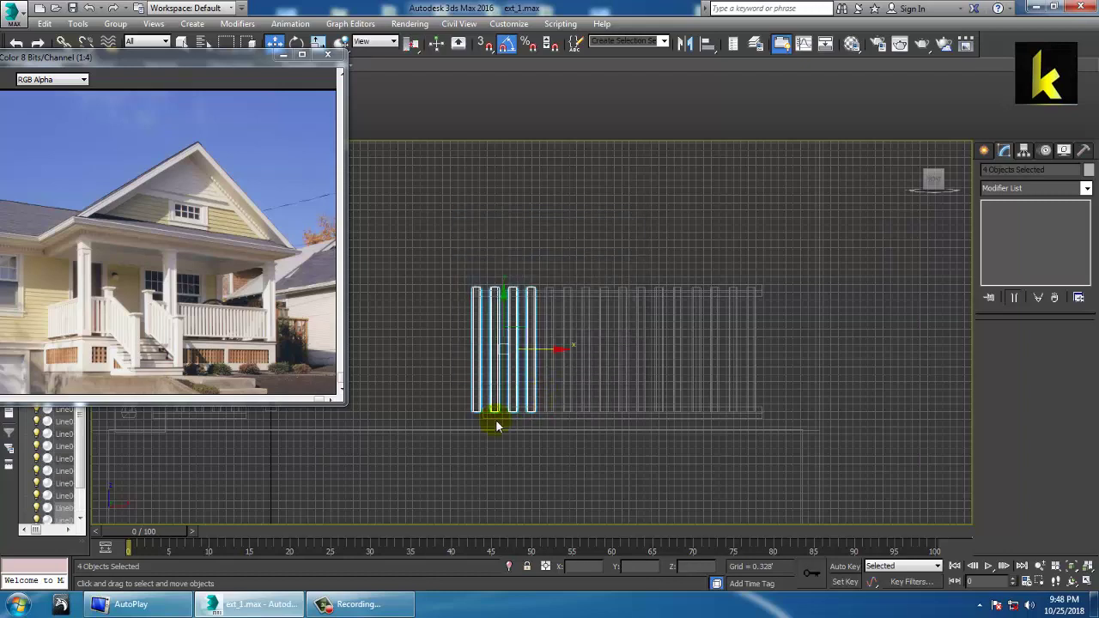
Extend the inner ends of both long rails past the last baluster, the bottom by about 0.873' and the top to X 8.699'.
click(498, 416)
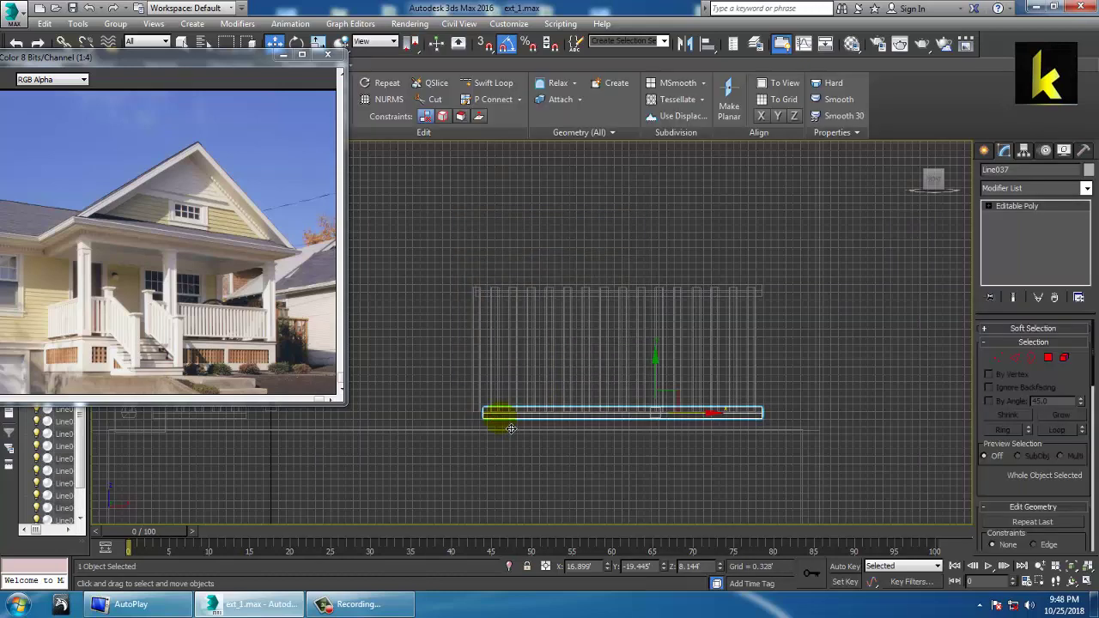
key(1)
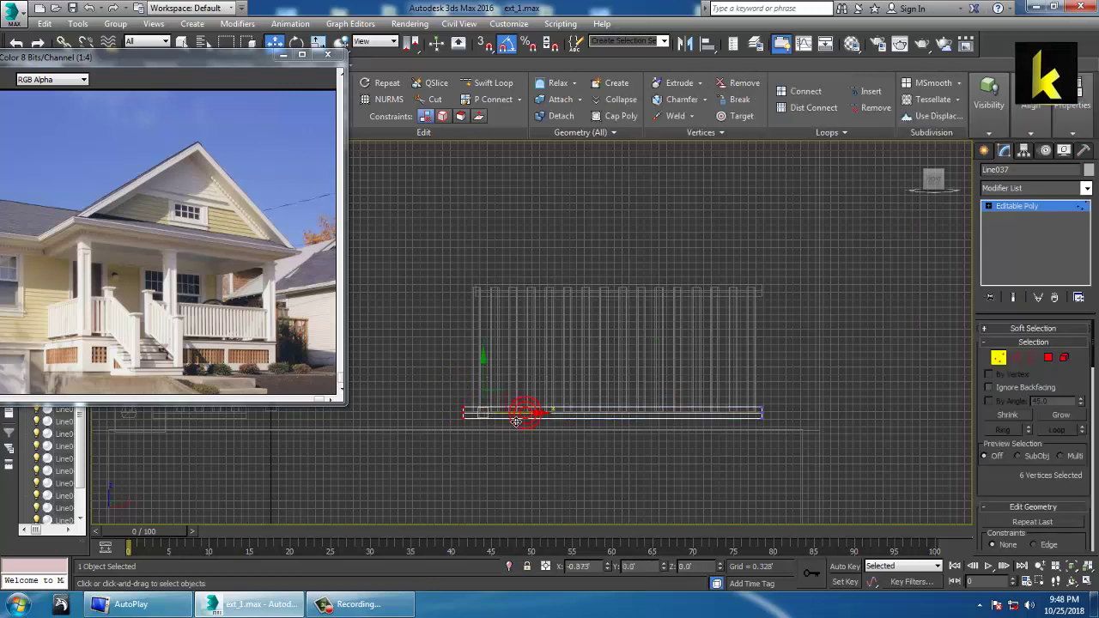
click(1002, 207)
click(483, 294)
key(1)
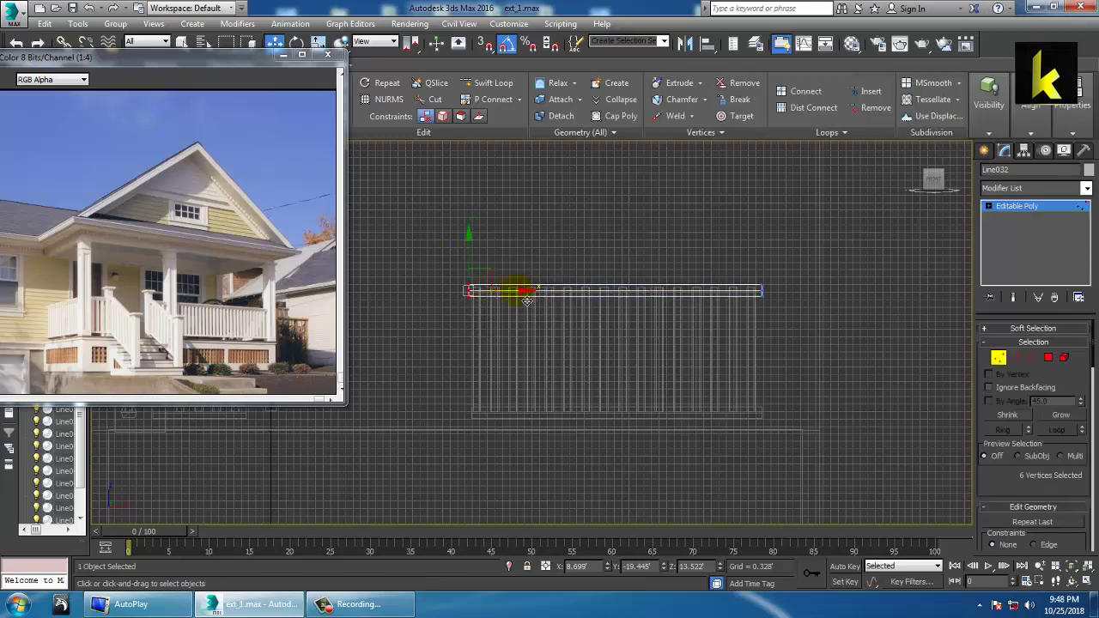
key(alt+w)
middle_click(836, 443)
key(alt+w)
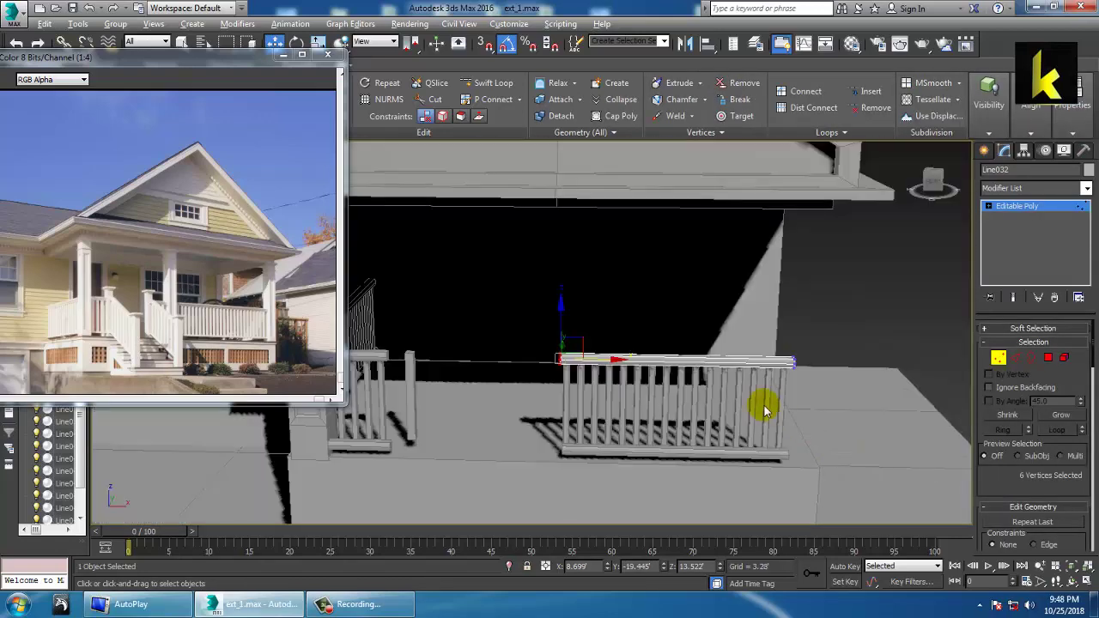
Copy the paneled corner column along X to the inner end of the long front railing, at about X 8.91'.
alt+middle_drag(765, 410, 772, 387)
scroll(758, 388, down, 4)
scroll(783, 413, down, 3)
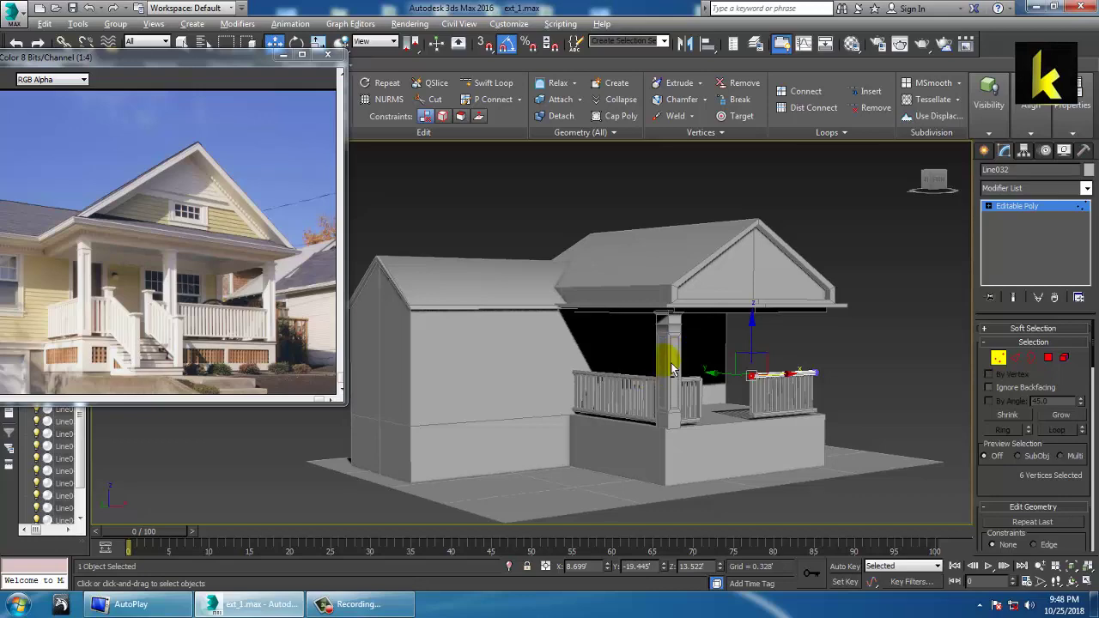
alt+middle_drag(672, 369, 700, 395)
scroll(684, 392, up, 3)
click(1032, 208)
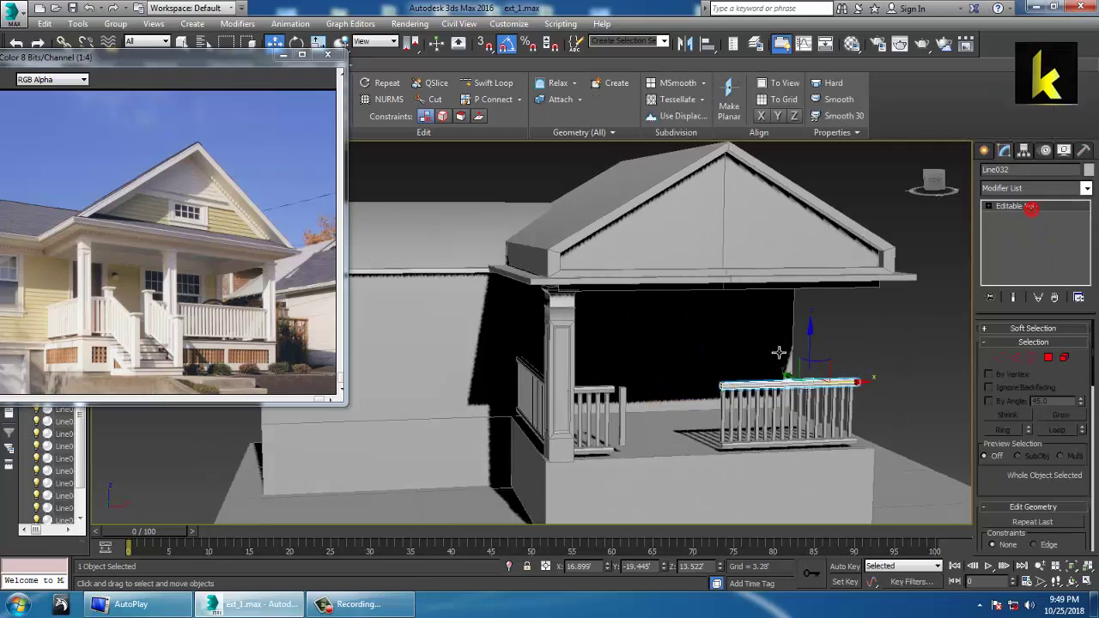
click(555, 376)
alt+middle_drag(559, 377, 592, 383)
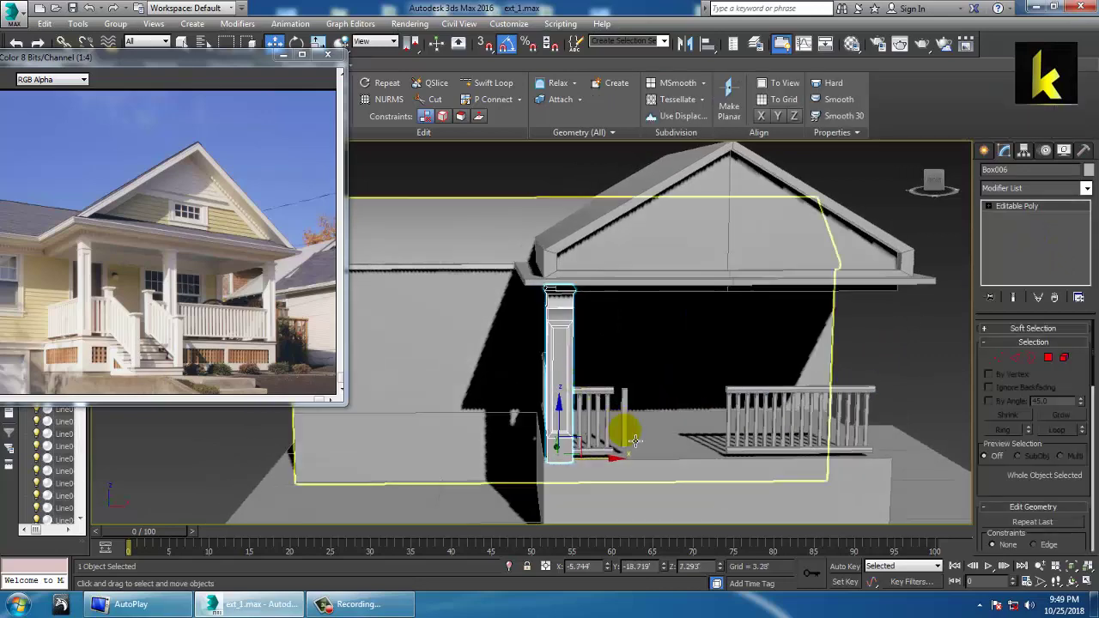
shift+drag(619, 464, 785, 473)
click(550, 360)
mouse_move(704, 412)
alt+middle_down()
mouse_move(728, 417)
mouse_move(719, 400)
mouse_move(766, 413)
mouse_move(697, 386)
mouse_move(714, 400)
mouse_move(658, 407)
mouse_move(675, 416)
alt+middle_up()
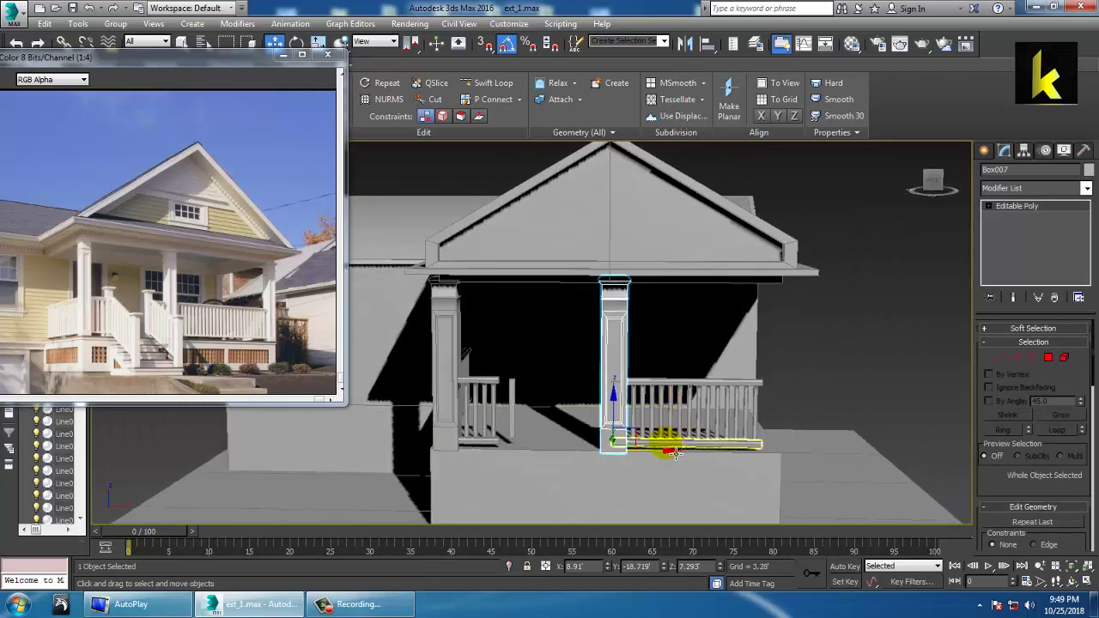